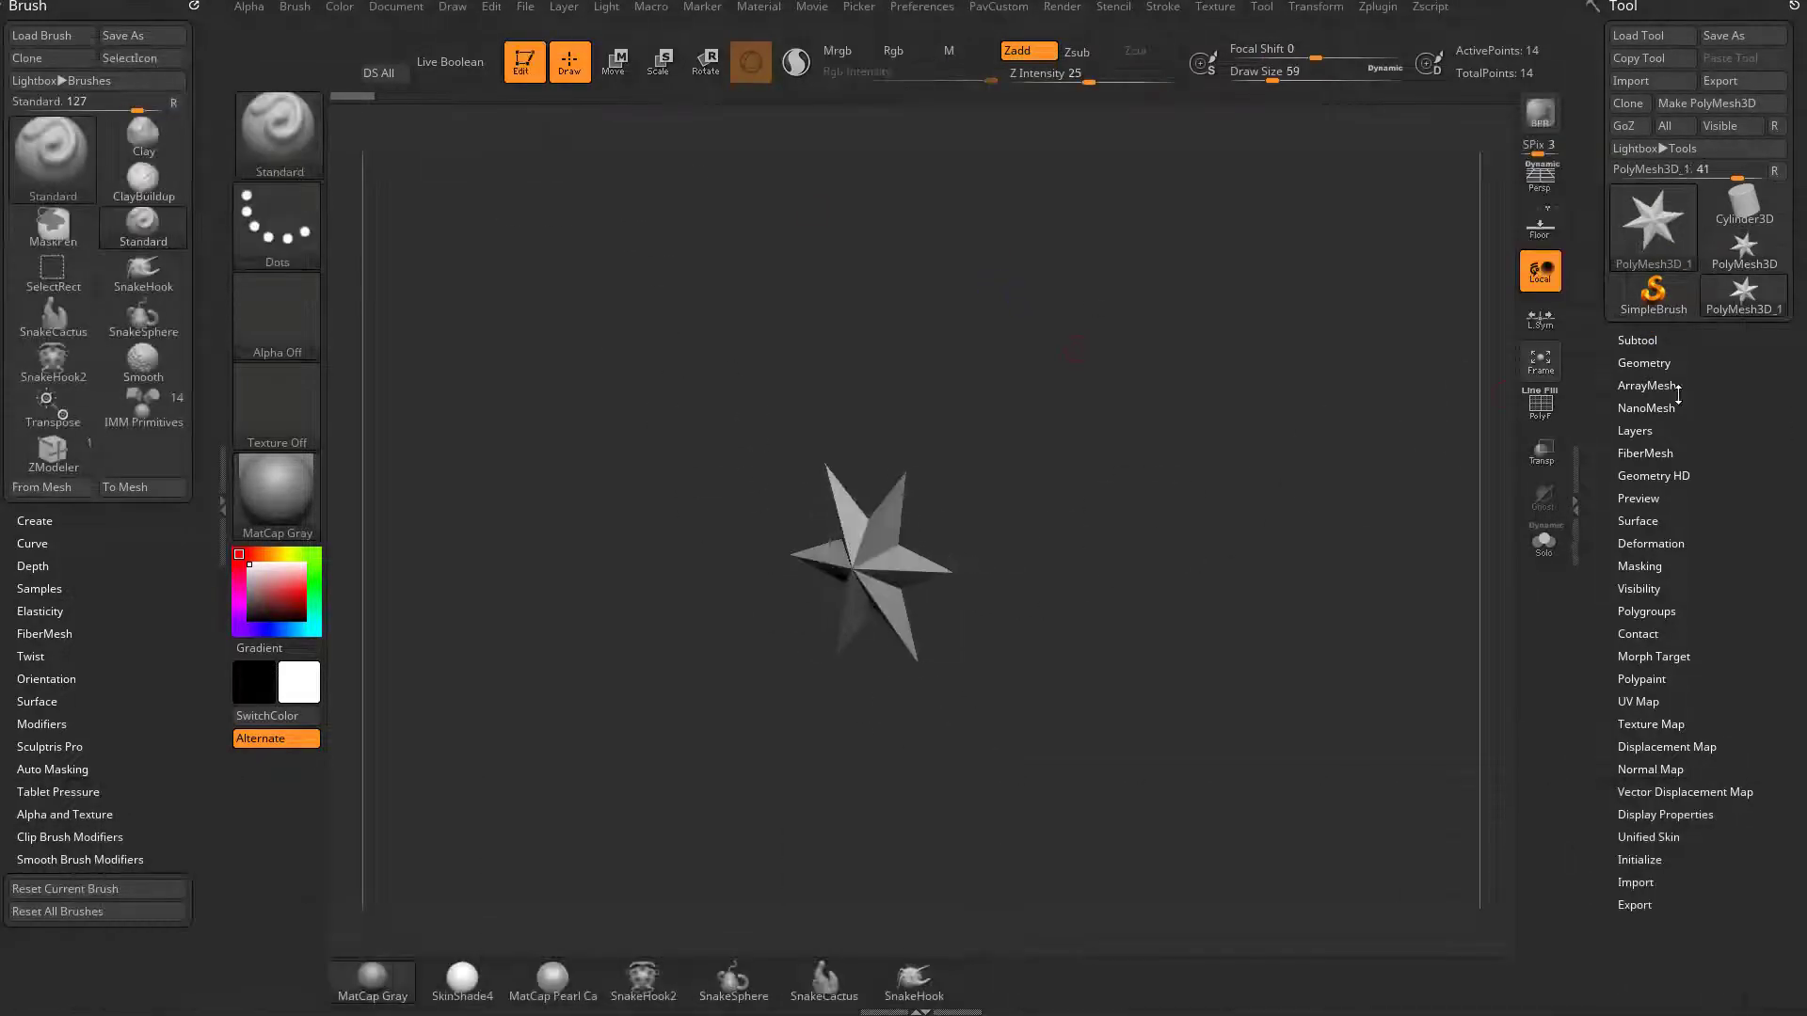
- Duplicate the star subtool, then move the PolyMesh3D_2 copy sideways and scale it to about 1.71
{"action": "left_click", "coordinate": [1637, 340]}
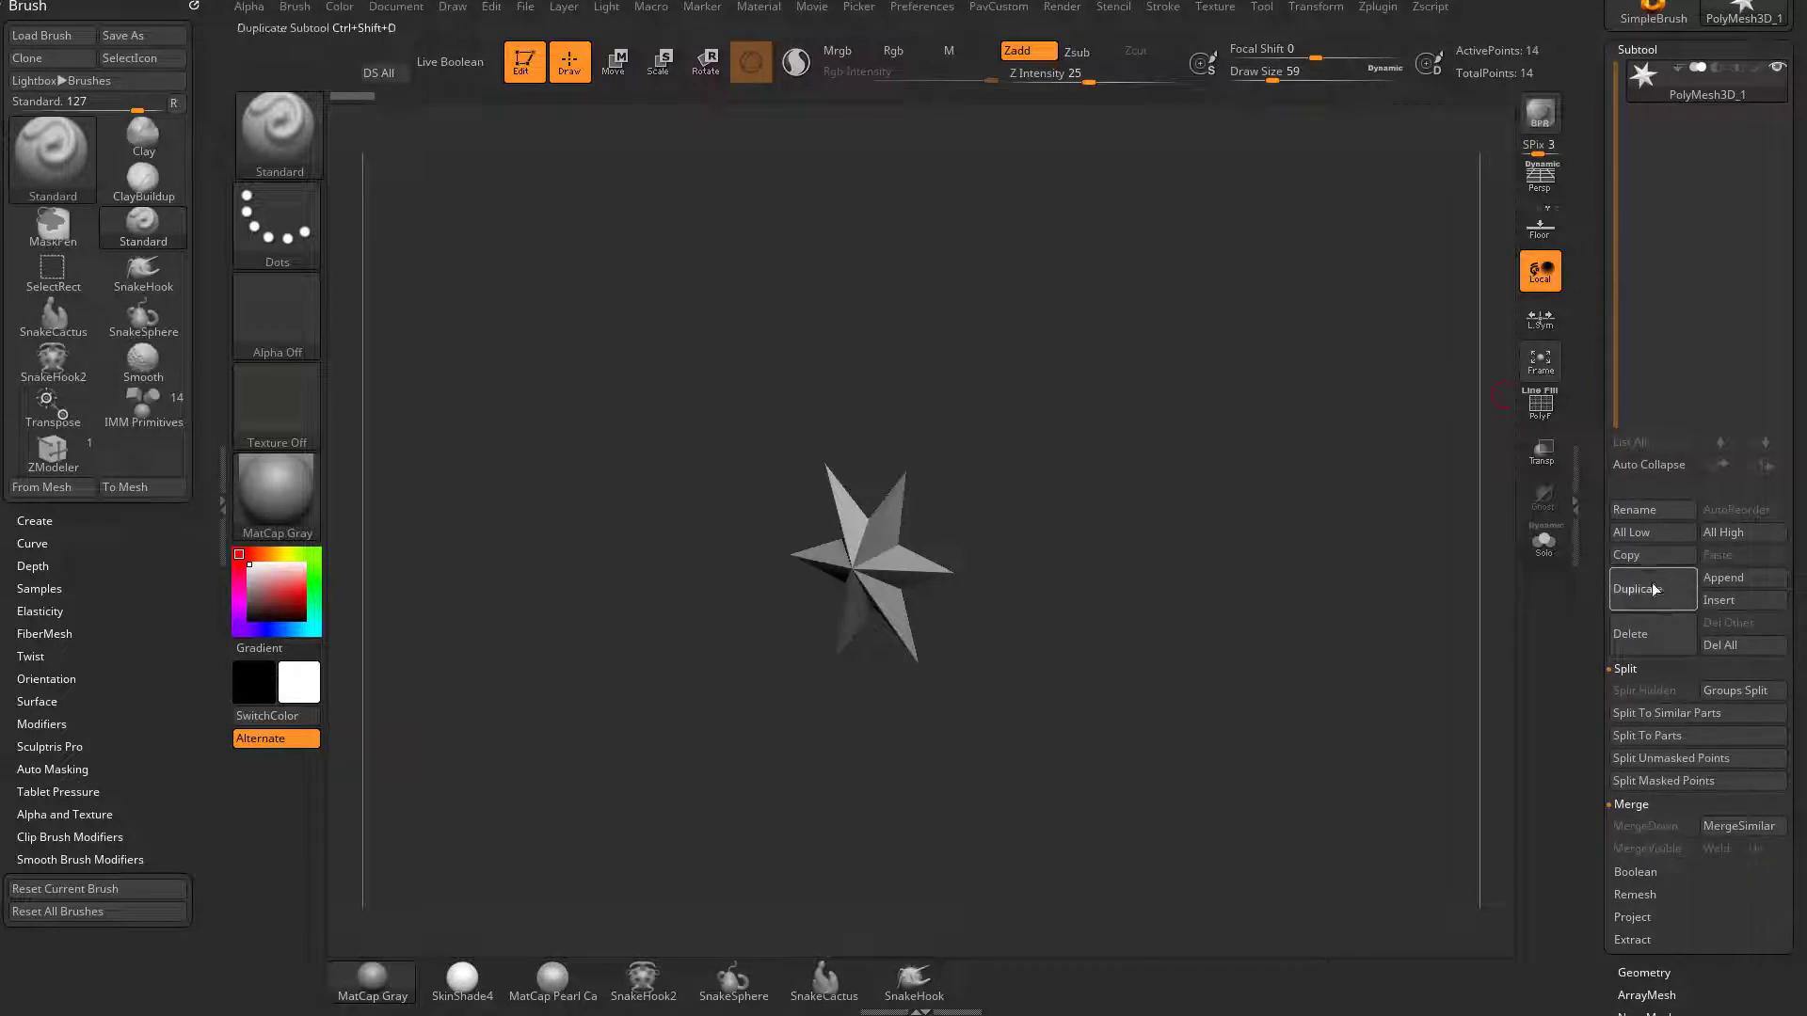
{"action": "left_click", "coordinate": [1653, 589]}
{"action": "key", "text": "w"}
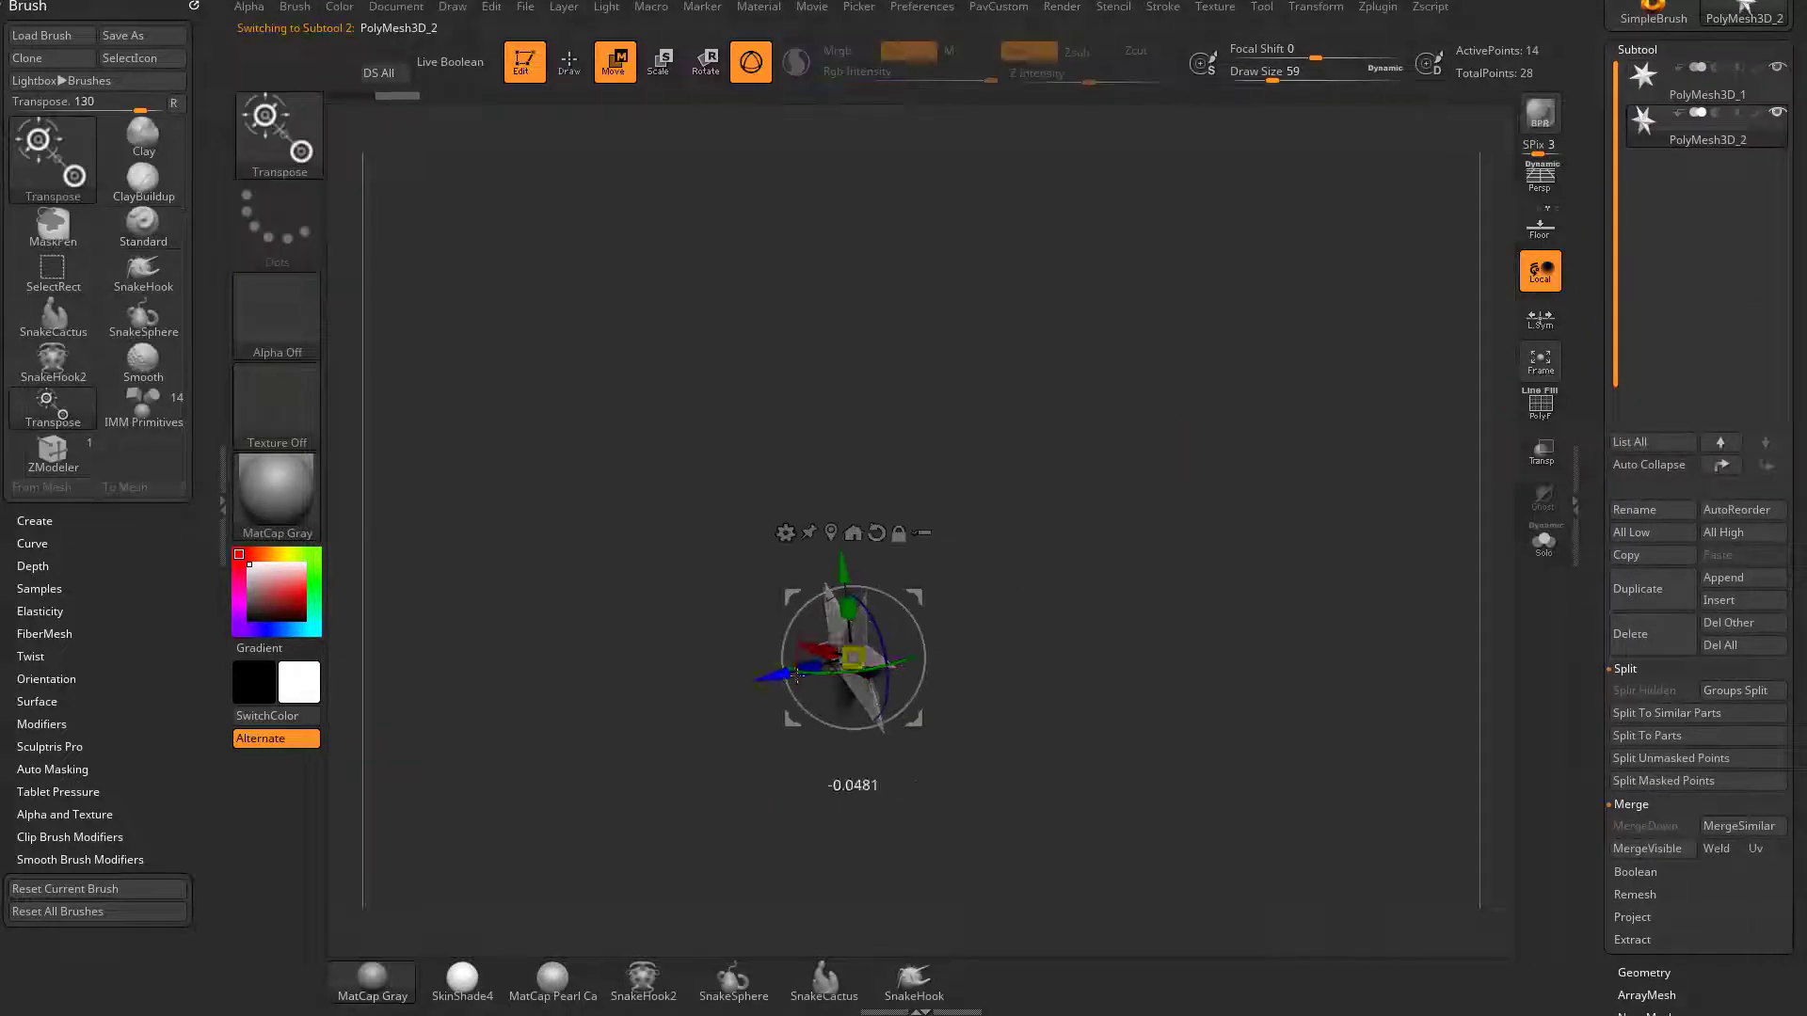
{"action": "left_click_drag", "start_coordinate": [796, 674], "coordinate": [873, 657]}
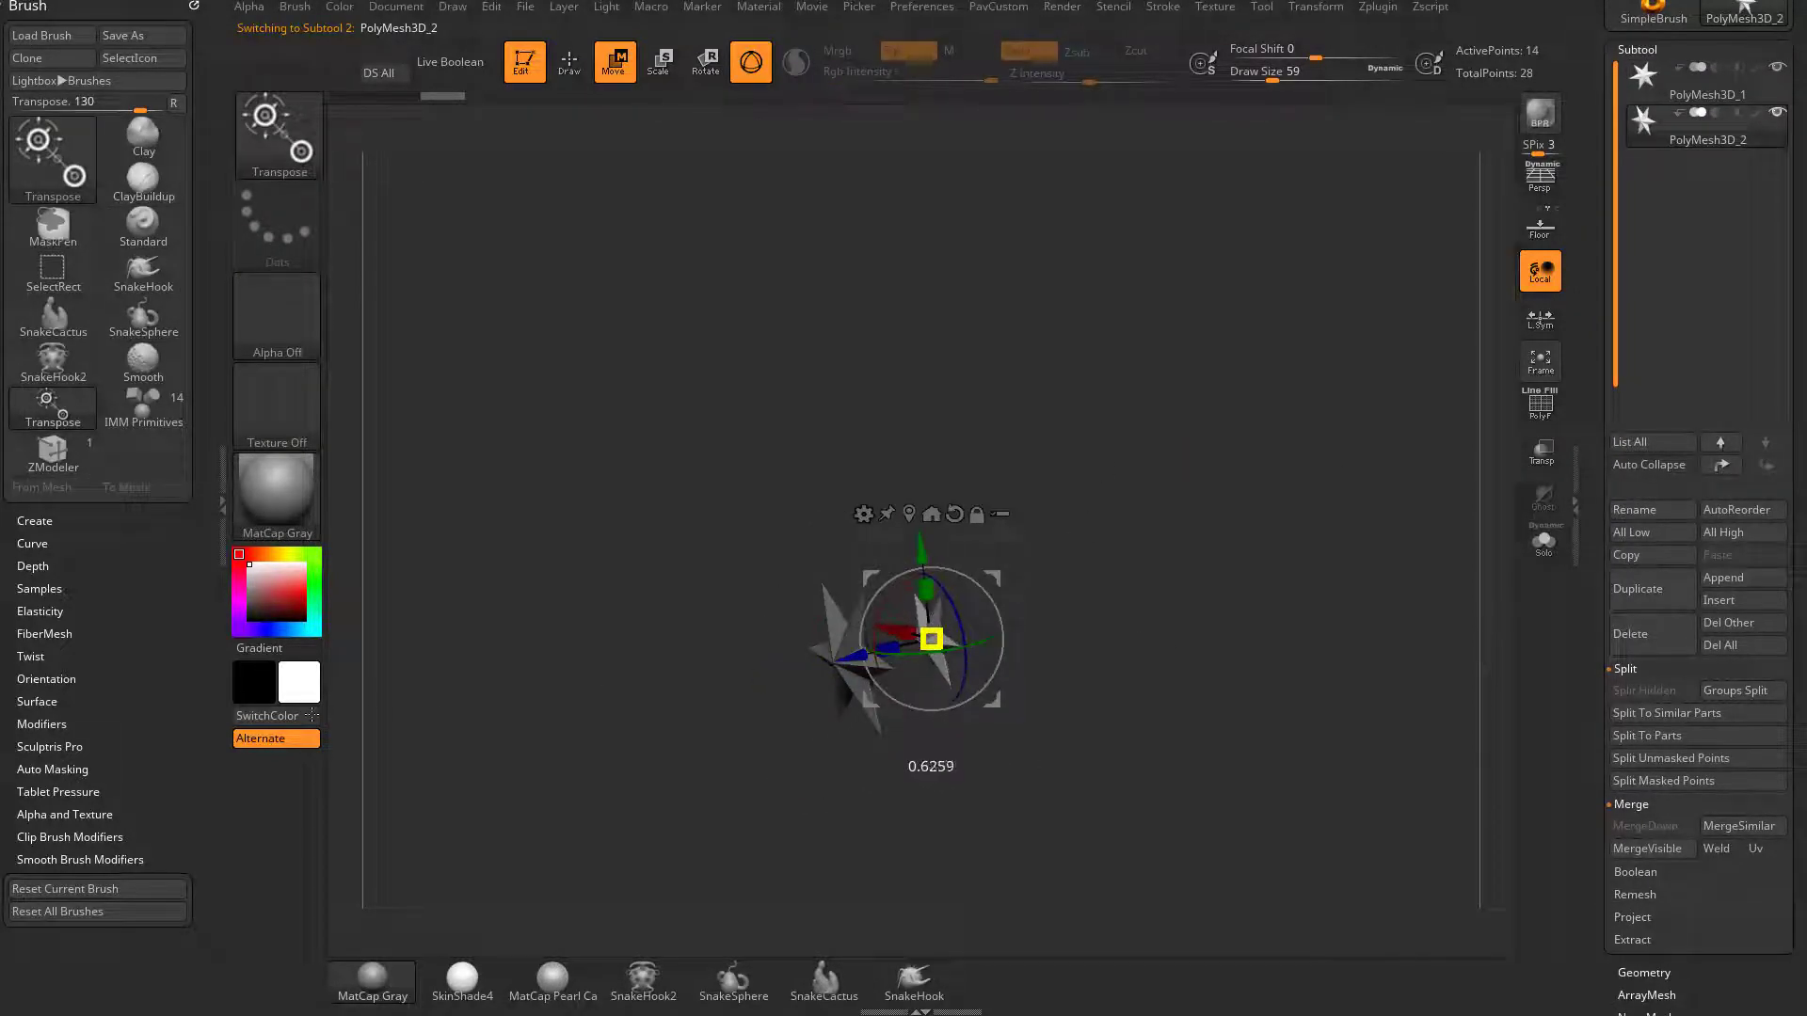
{"action": "left_click_drag", "start_coordinate": [311, 715], "coordinate": [306, 716]}
{"action": "left_click_drag", "start_coordinate": [931, 639], "coordinate": [1124, 658]}
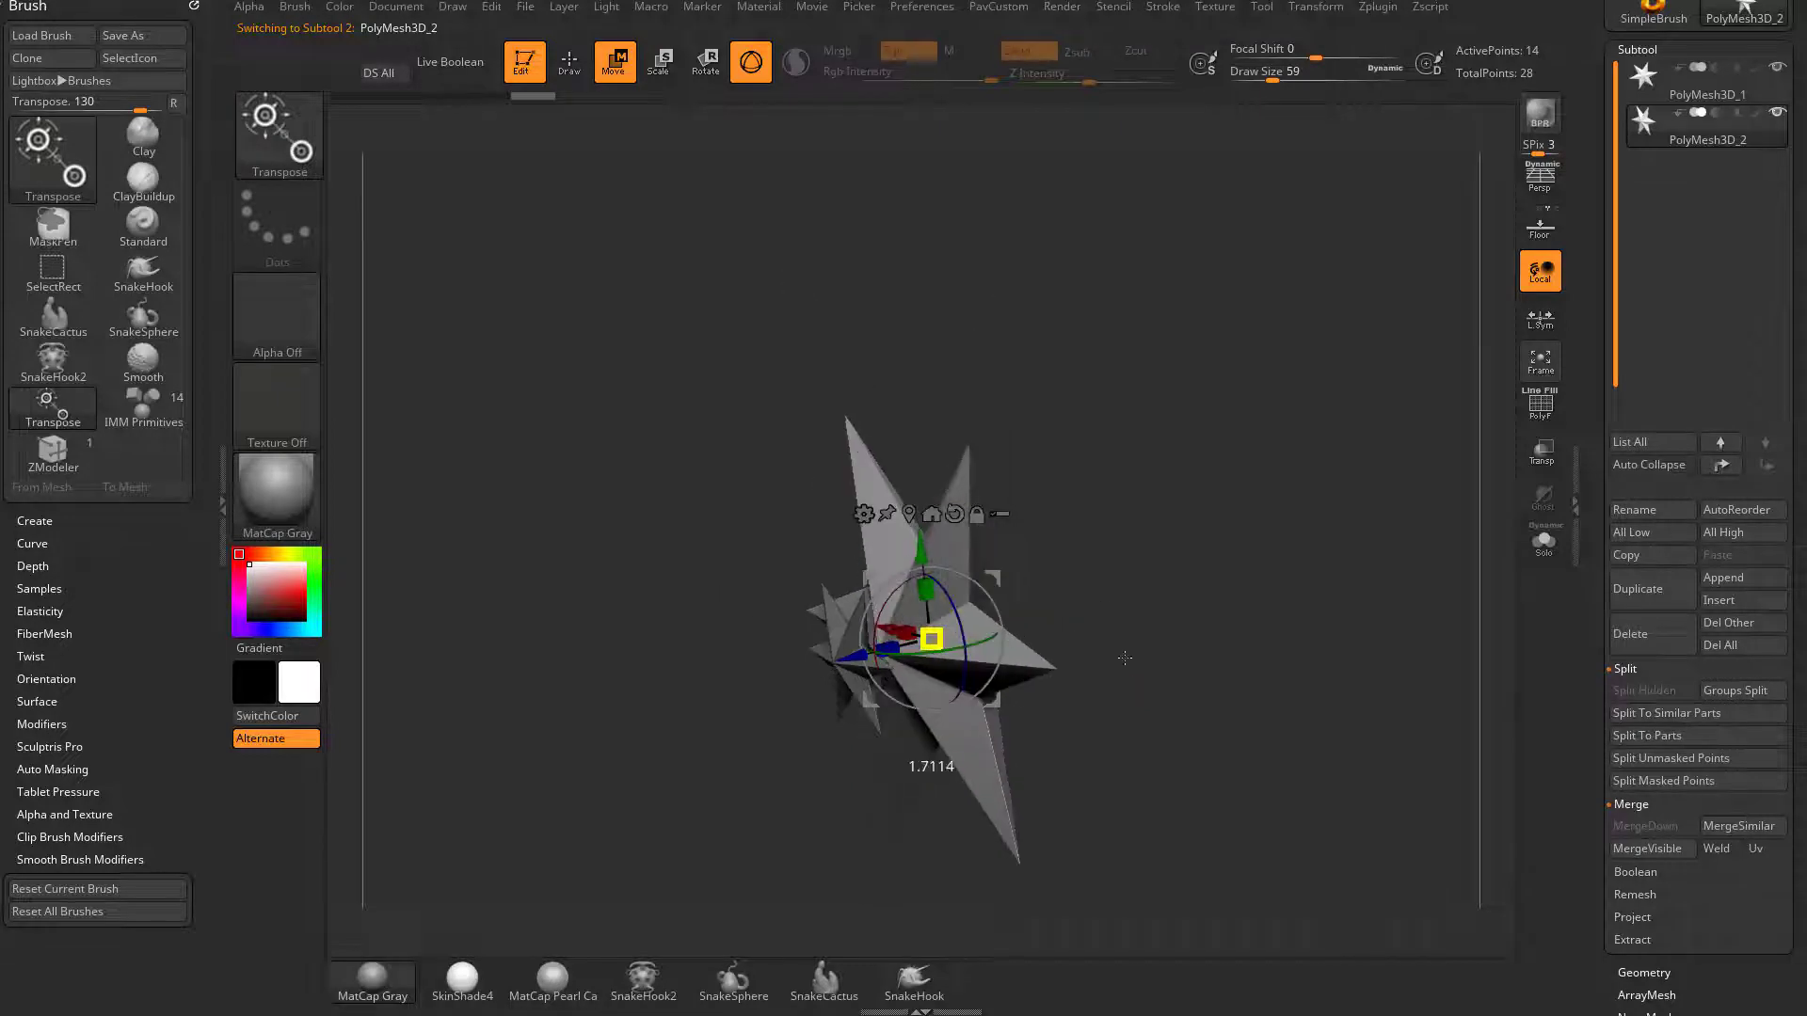
- Enlarge the duplicated star with Deformation Size and Geometry XYZ Size to 12.61, fine-tuning with the gizmo
{"action": "scroll", "coordinate": [1617, 659], "scroll_direction": "down", "scroll_amount": 10}
{"action": "left_click", "coordinate": [1617, 509]}
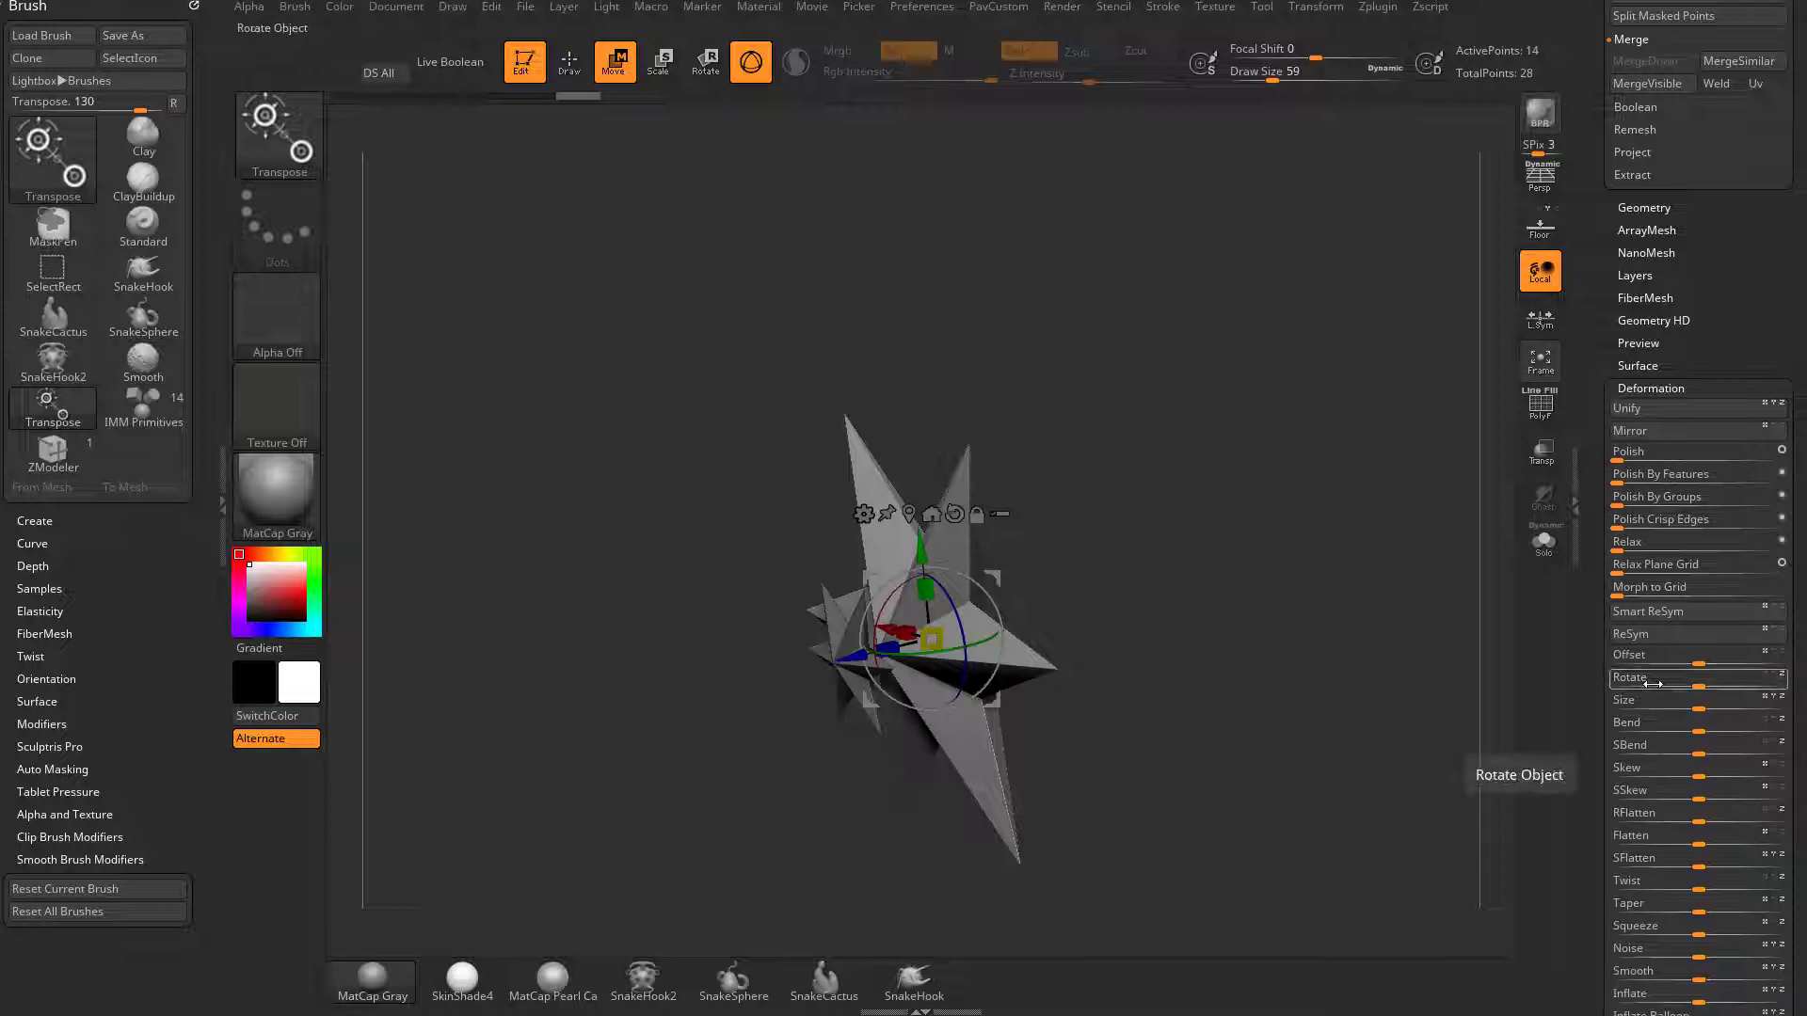
{"action": "left_click_drag", "start_coordinate": [1690, 702], "coordinate": [1782, 711]}
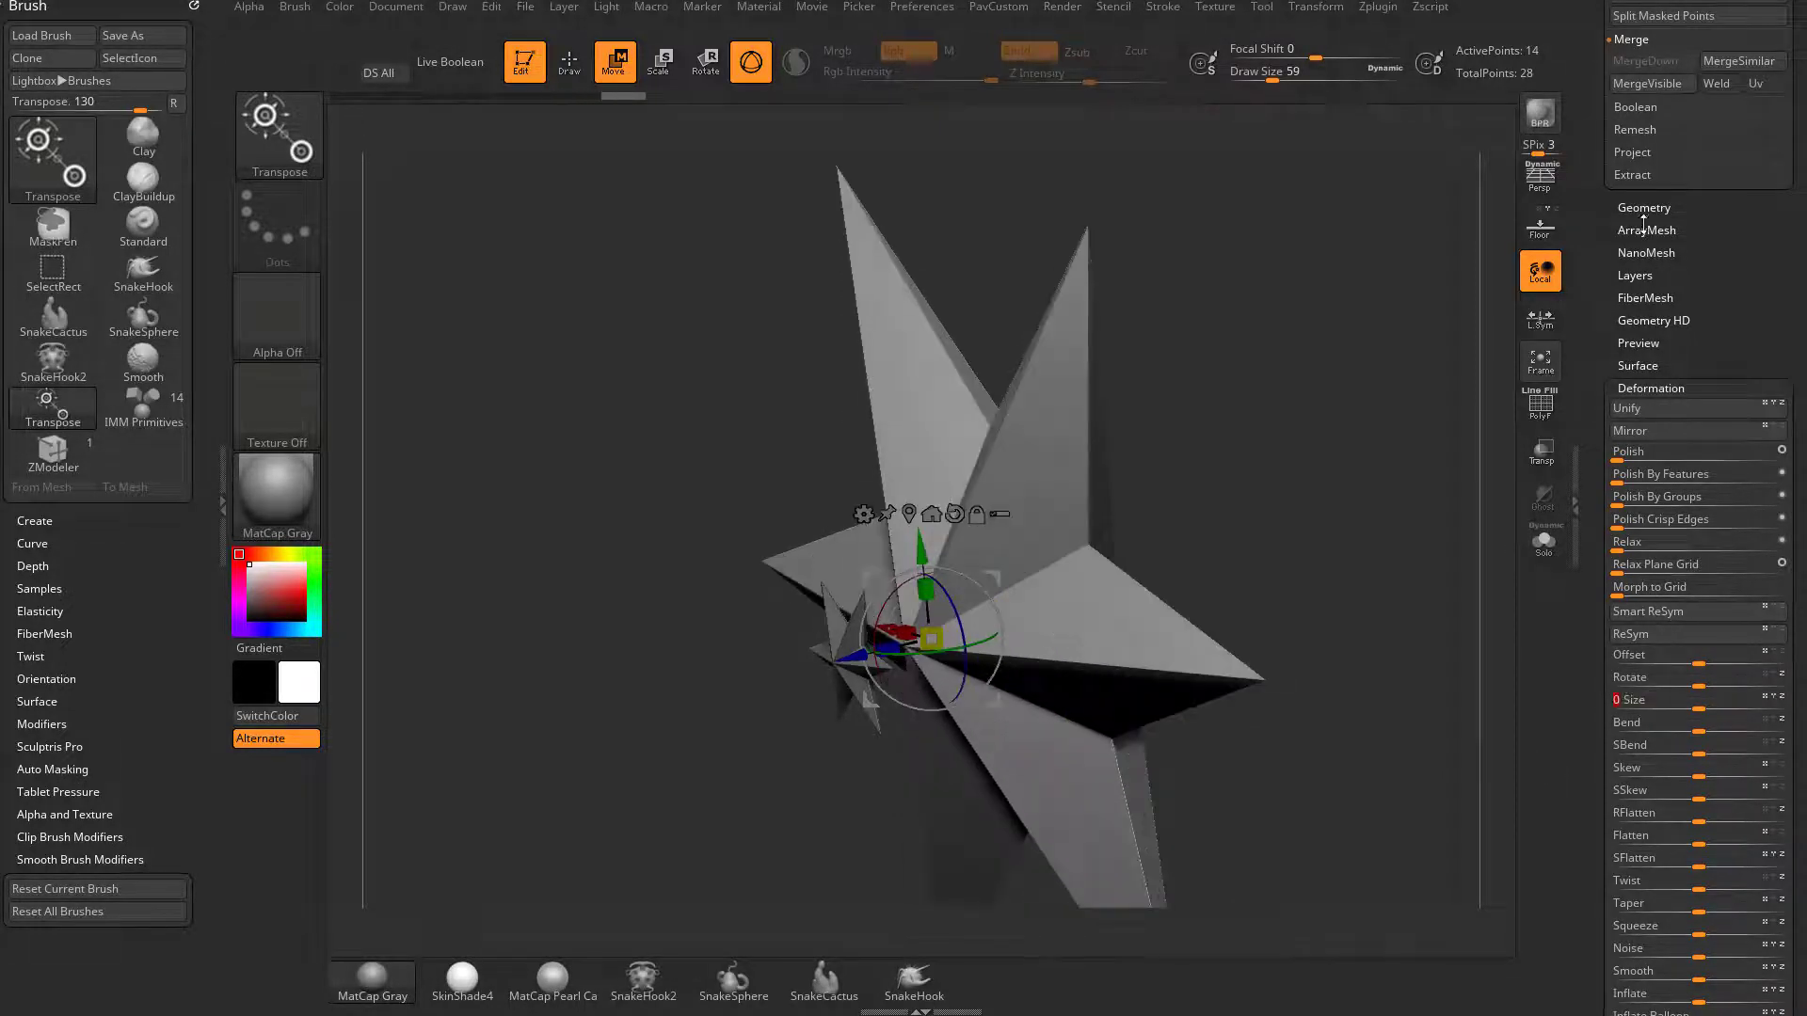
{"action": "left_click", "coordinate": [1643, 211]}
{"action": "left_click", "coordinate": [1624, 871]}
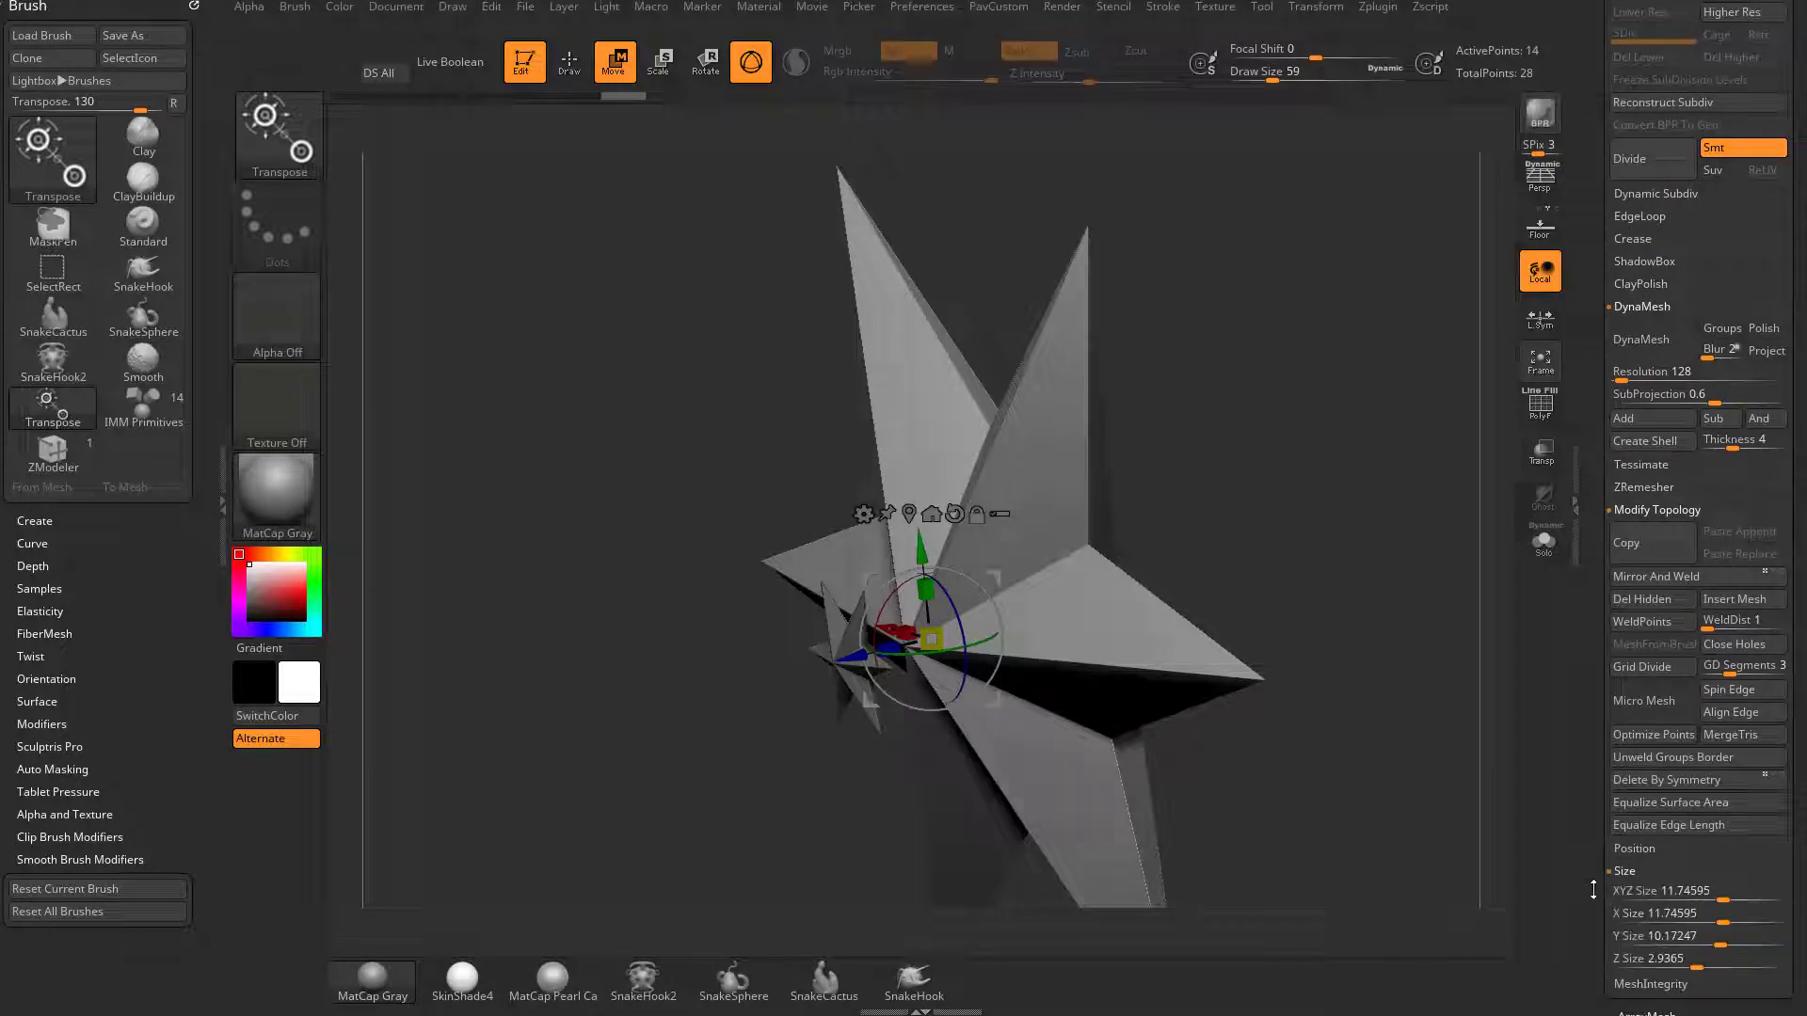
{"action": "mouse_move", "coordinate": [1730, 820]}
{"action": "left_mouse_down"}
{"action": "mouse_move", "coordinate": [1747, 823]}
{"action": "mouse_move", "coordinate": [1694, 827]}
{"action": "mouse_move", "coordinate": [1746, 825]}
{"action": "mouse_move", "coordinate": [1723, 828]}
{"action": "left_mouse_up"}
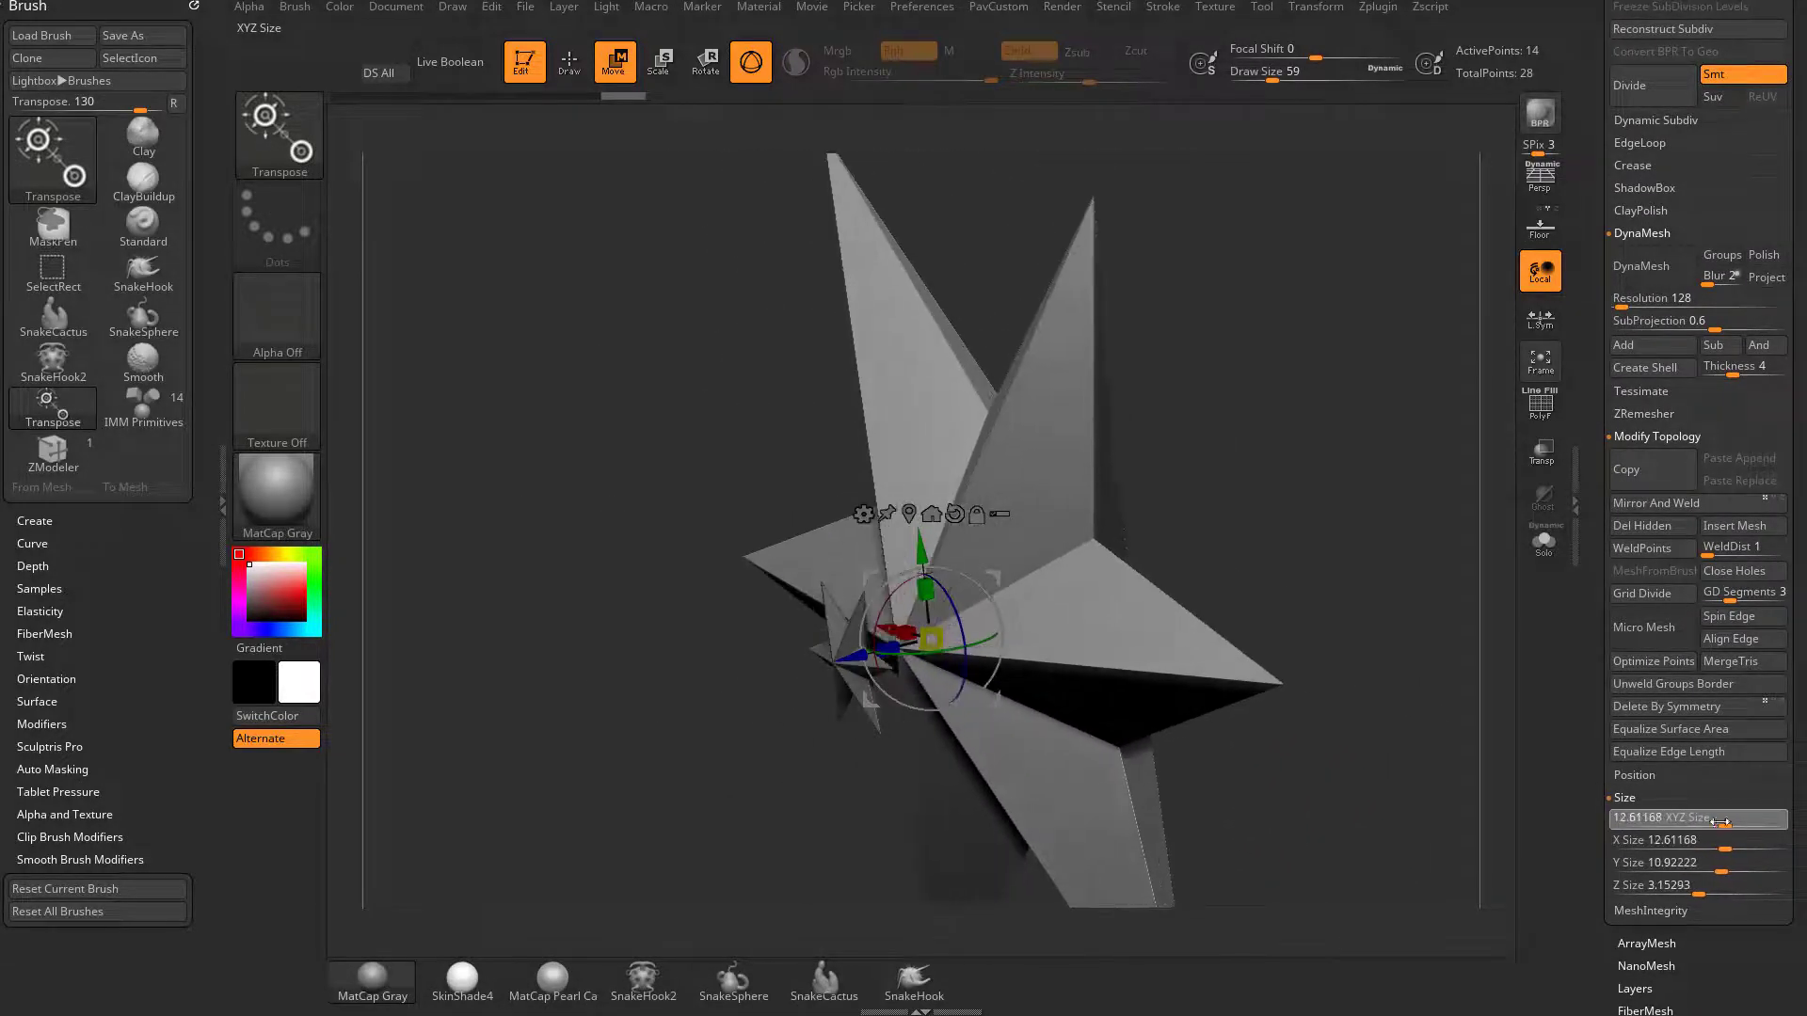
{"action": "left_click", "coordinate": [1624, 798]}
{"action": "left_click_drag", "start_coordinate": [1590, 674], "coordinate": [1590, 779]}
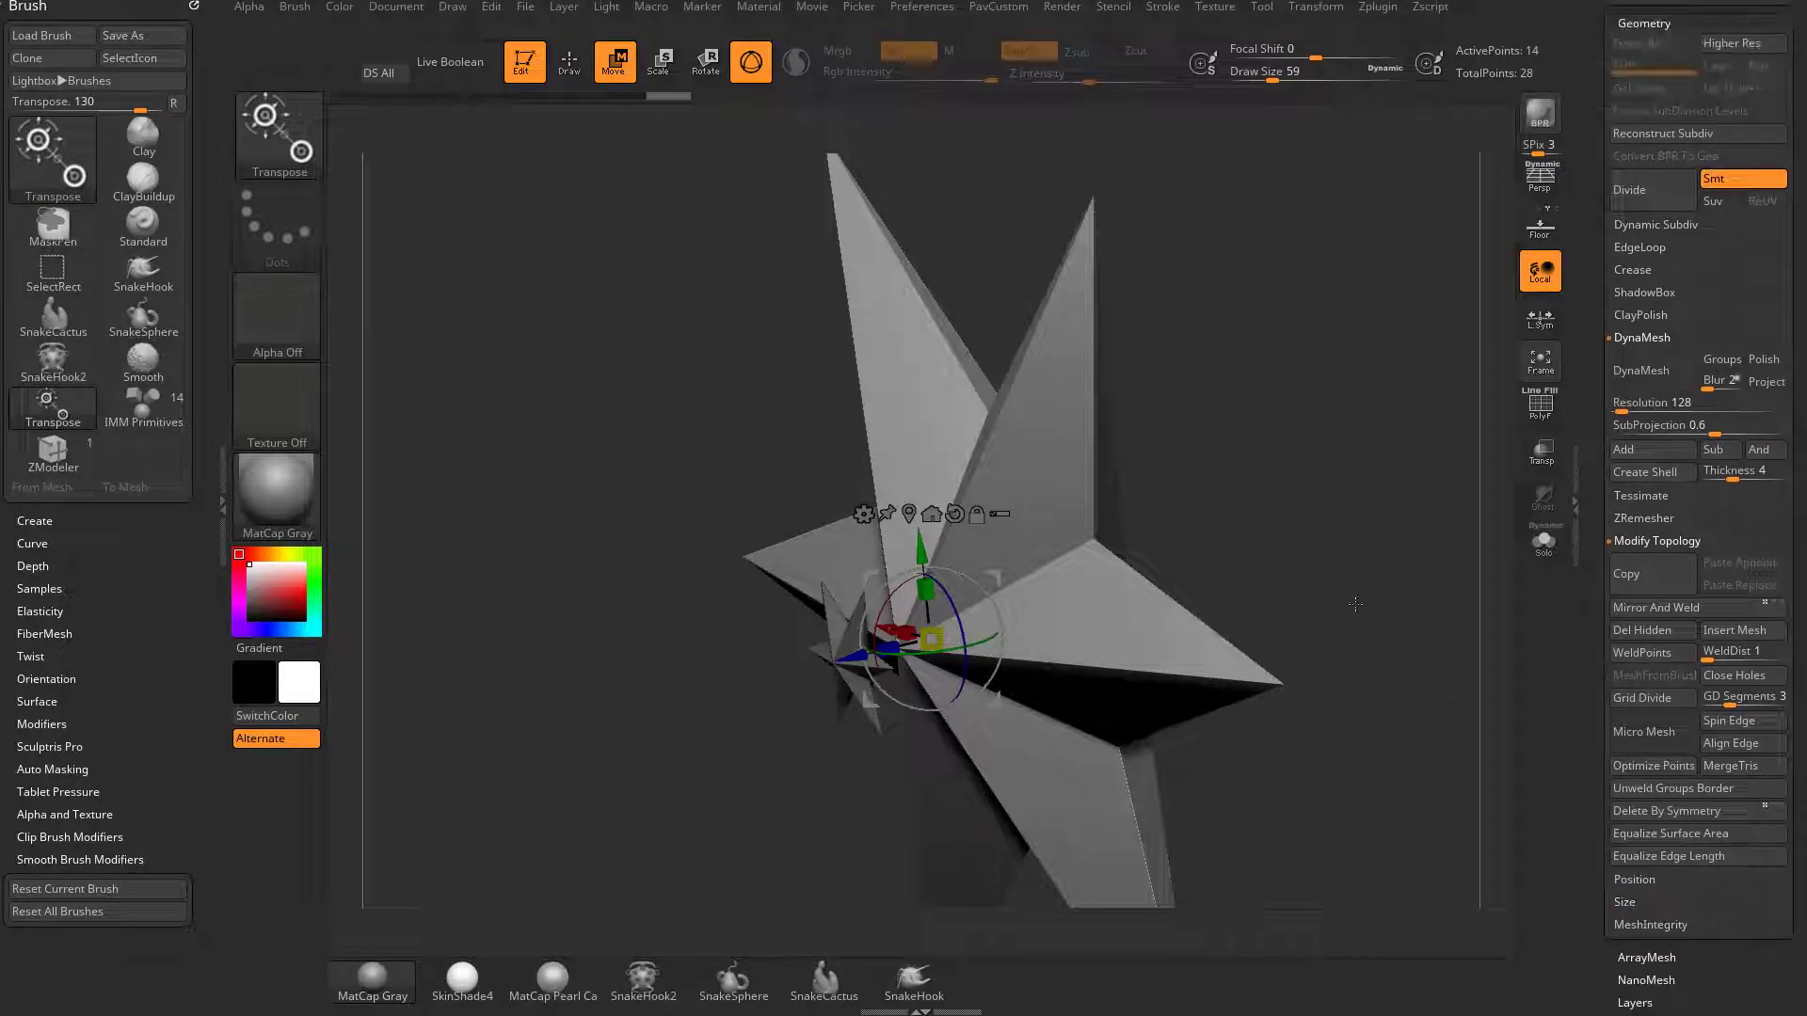
{"action": "left_click_drag", "start_coordinate": [1290, 800], "coordinate": [1355, 786]}
- Leave transform mode, reframe both stars, and make the large star the active subtool
{"action": "left_click_drag", "start_coordinate": [932, 639], "coordinate": [953, 630]}
{"action": "key", "text": "q"}
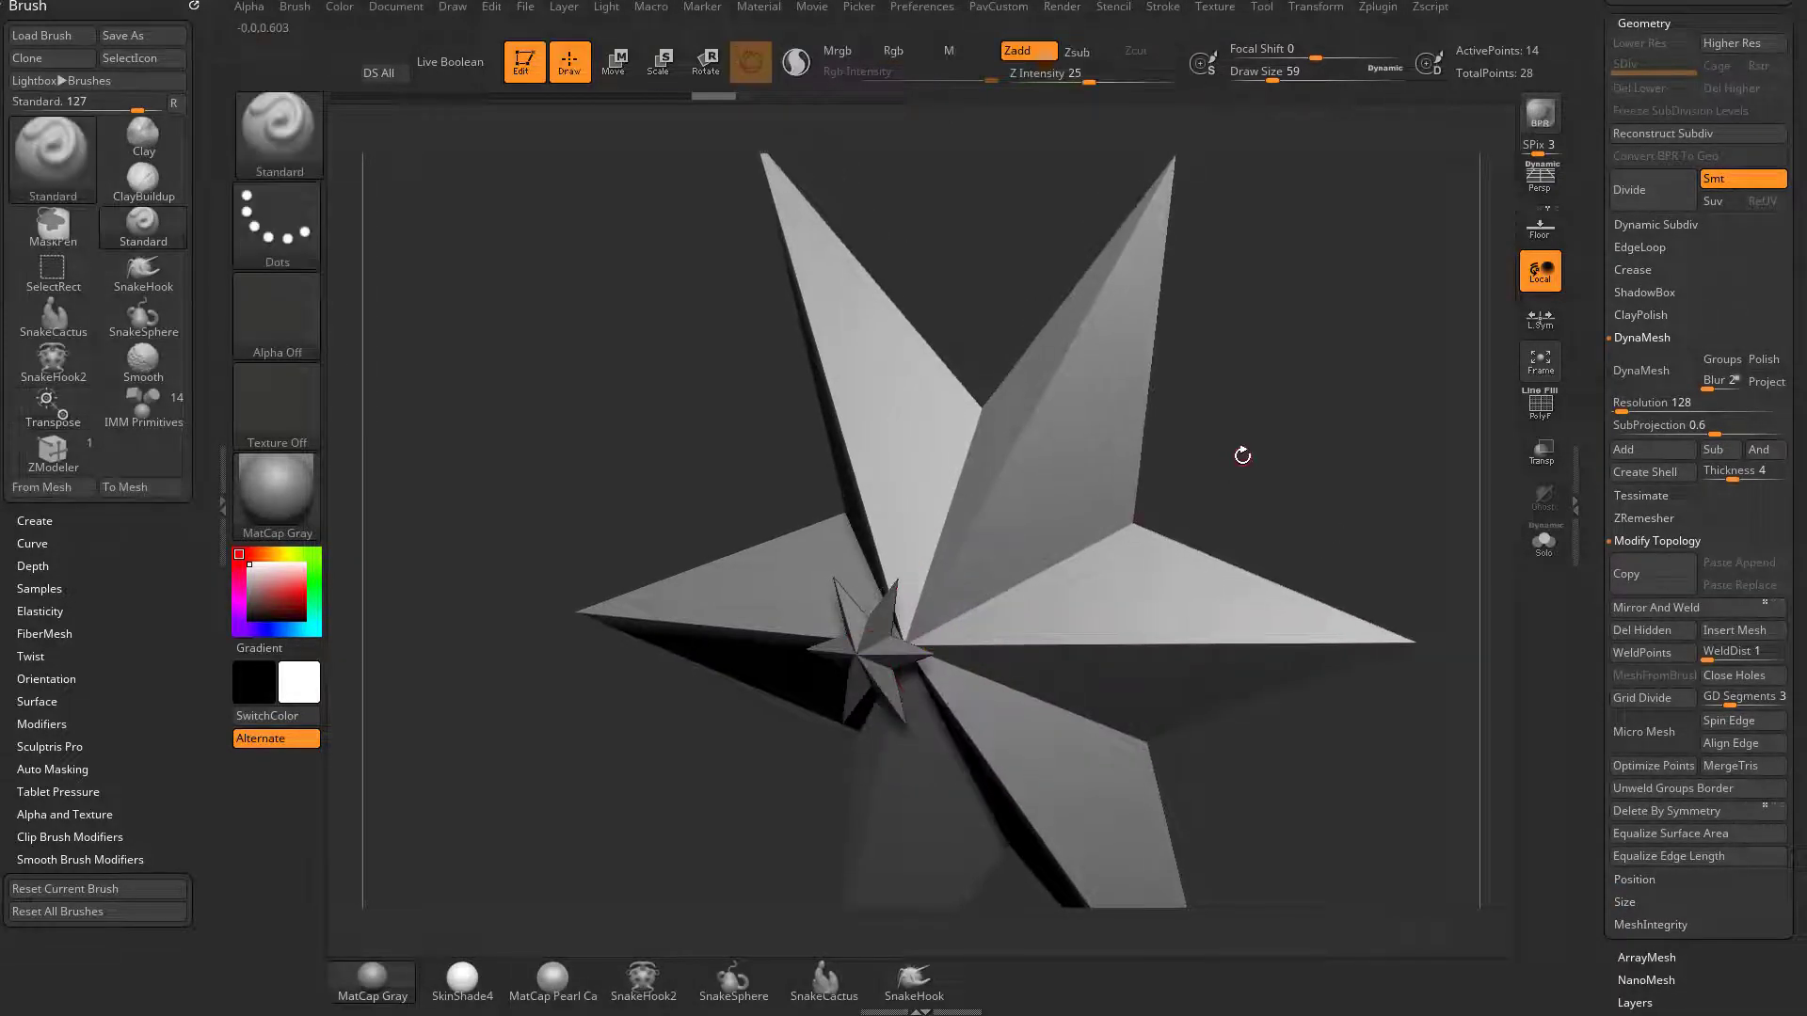
{"action": "mouse_move", "coordinate": [1270, 319]}
{"action": "left_mouse_down", "text": "alt"}
{"action": "mouse_move", "coordinate": [1194, 407]}
{"action": "mouse_move", "coordinate": [1228, 416]}
{"action": "mouse_move", "coordinate": [1234, 319]}
{"action": "left_mouse_up", "text": "alt"}
{"action": "key", "text": "s"}
{"action": "left_click_drag", "start_coordinate": [1403, 382], "coordinate": [1360, 368]}
{"action": "left_click_drag", "start_coordinate": [1361, 368], "coordinate": [1161, 464], "text": "alt"}
{"action": "left_click", "coordinate": [1062, 411], "text": "alt"}
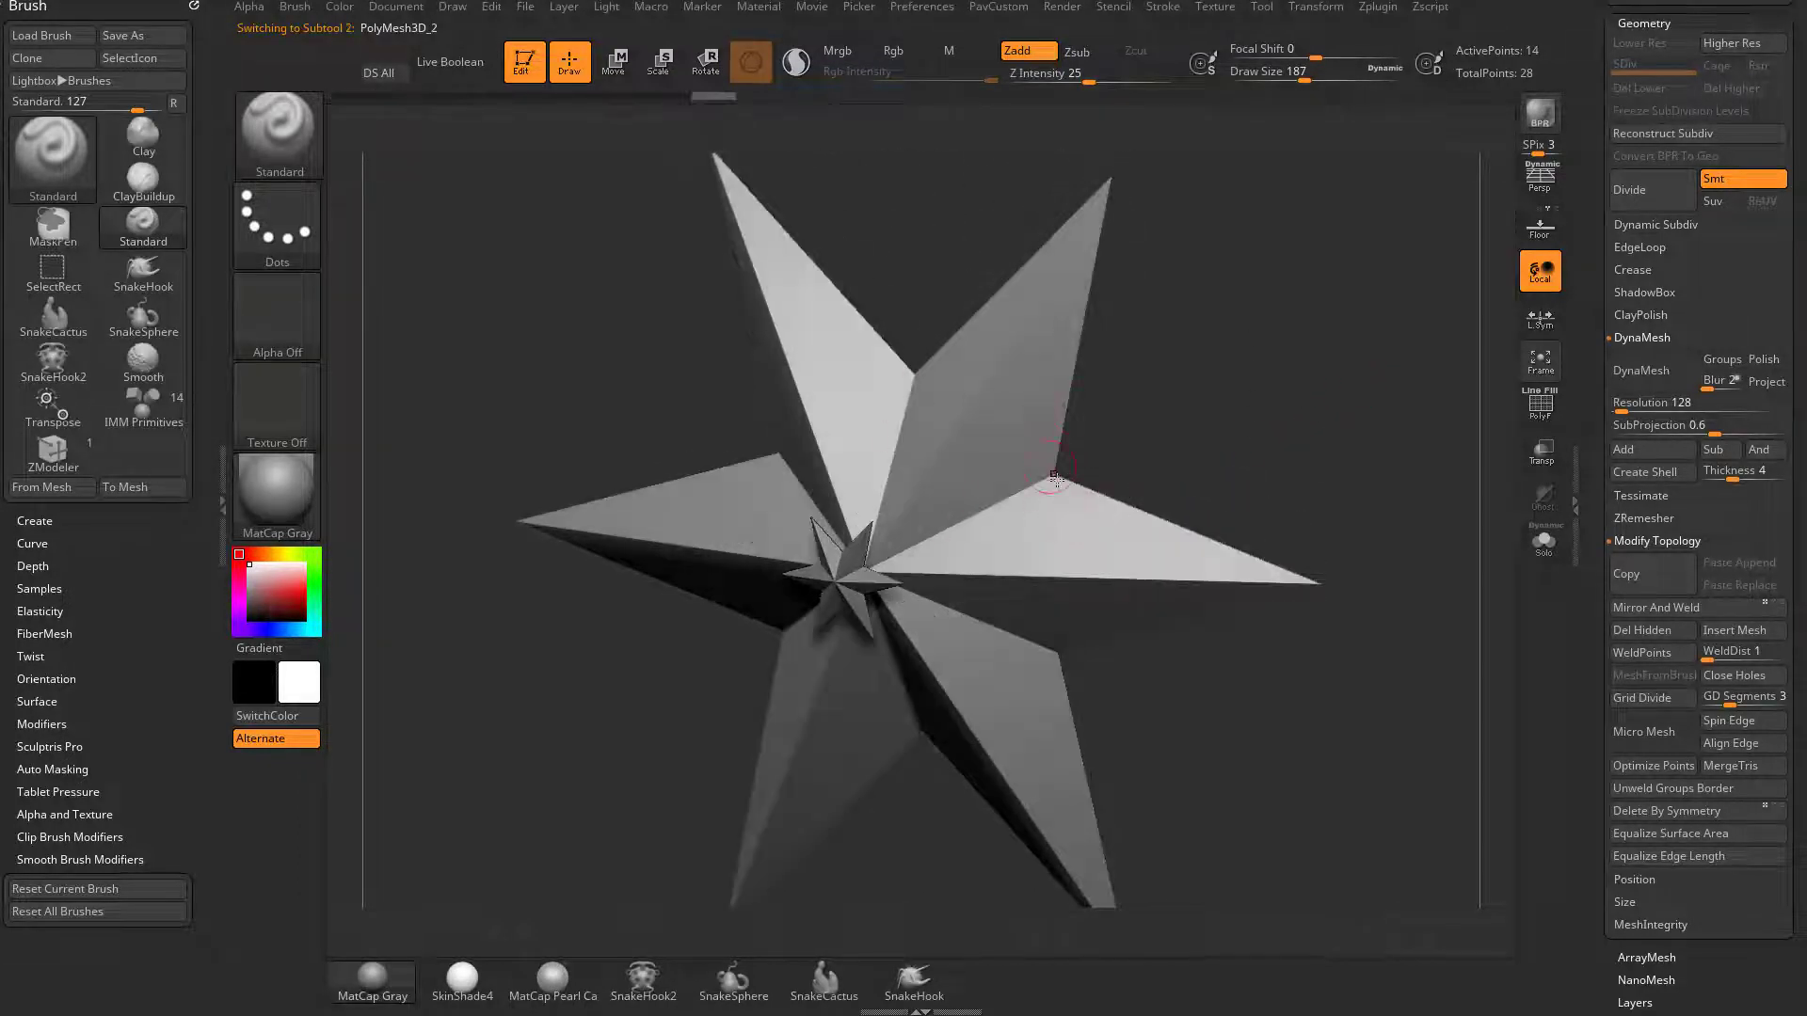
- Set the brush Draw Size to 1000 while reorienting the view of the star
{"action": "left_click_drag", "start_coordinate": [1055, 478], "coordinate": [1049, 273]}
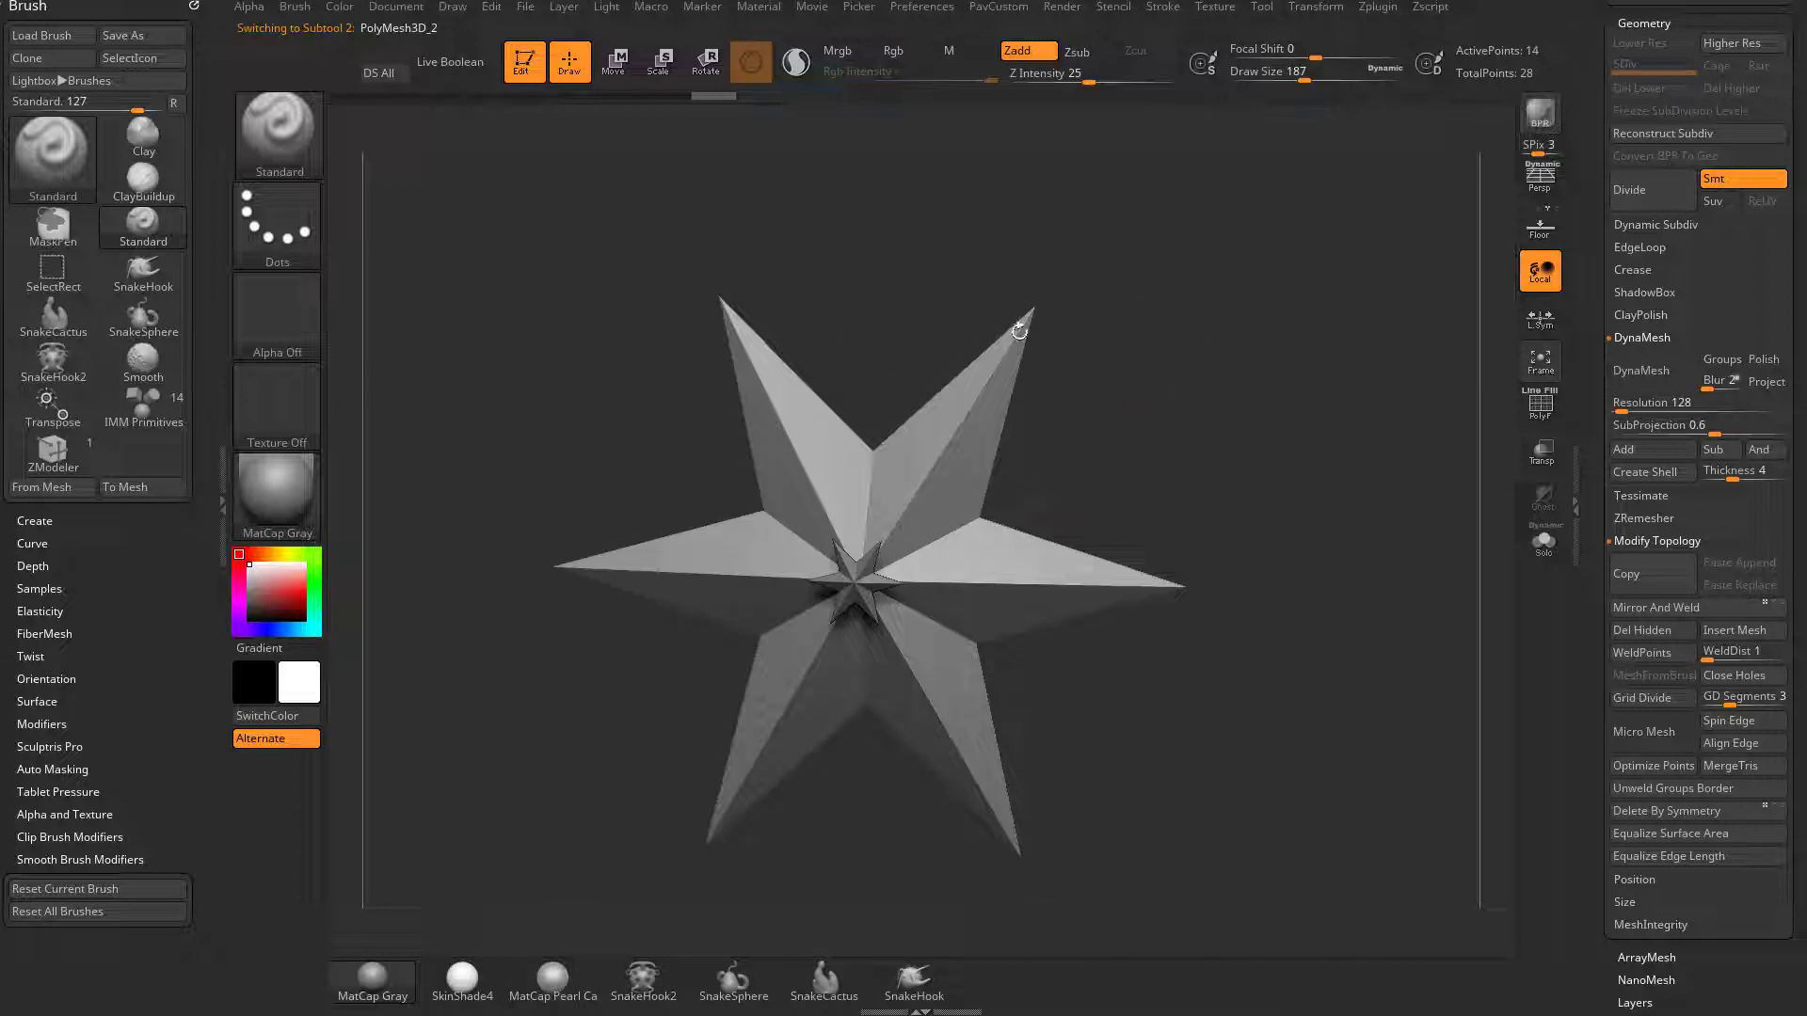
{"action": "left_click_drag", "start_coordinate": [1143, 408], "coordinate": [1113, 440], "text": "alt"}
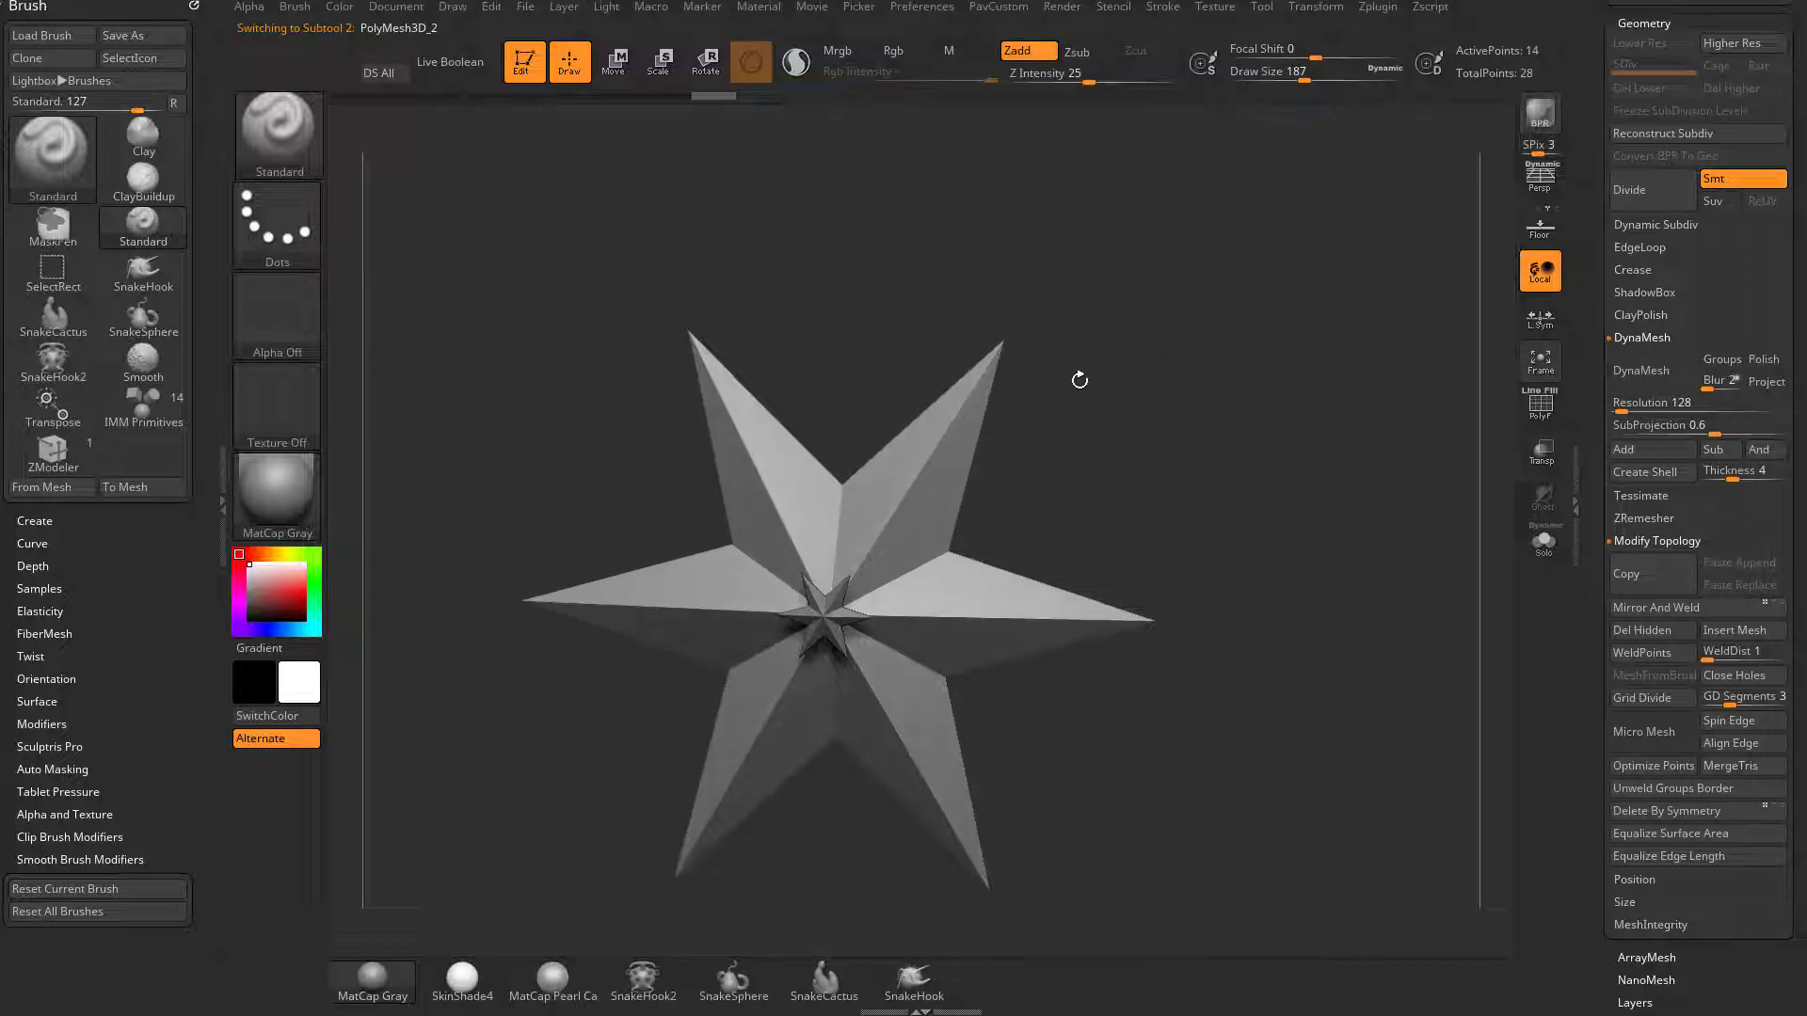
{"action": "mouse_move", "coordinate": [1359, 415]}
{"action": "left_mouse_down"}
{"action": "mouse_move", "coordinate": [1009, 482]}
{"action": "mouse_move", "coordinate": [1145, 472]}
{"action": "left_mouse_up"}
{"action": "key", "text": "s"}
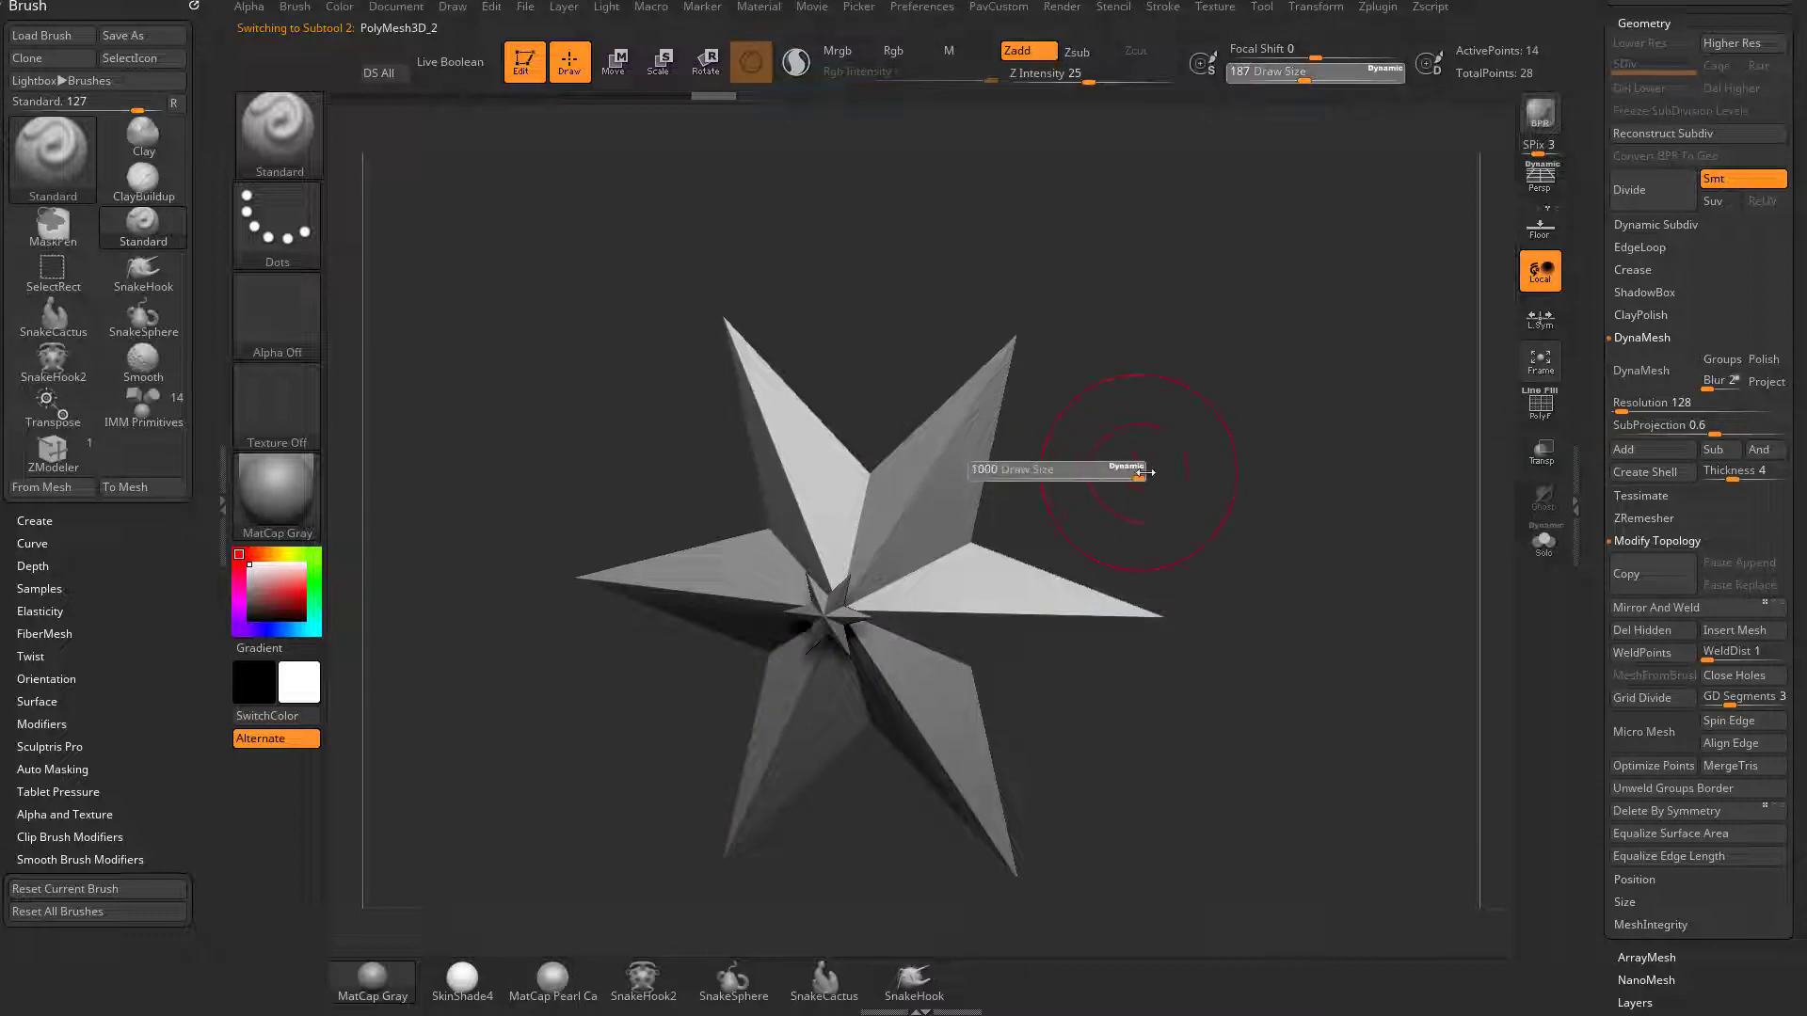
{"action": "mouse_move", "coordinate": [1030, 351]}
{"action": "left_mouse_down"}
{"action": "mouse_move", "coordinate": [1047, 539]}
{"action": "mouse_move", "coordinate": [1071, 489]}
{"action": "left_mouse_up"}
- Switch to the Move brush using the B-M-V shortcut
{"action": "key", "text": "b"}
{"action": "key", "text": "m"}
{"action": "key", "text": "v"}
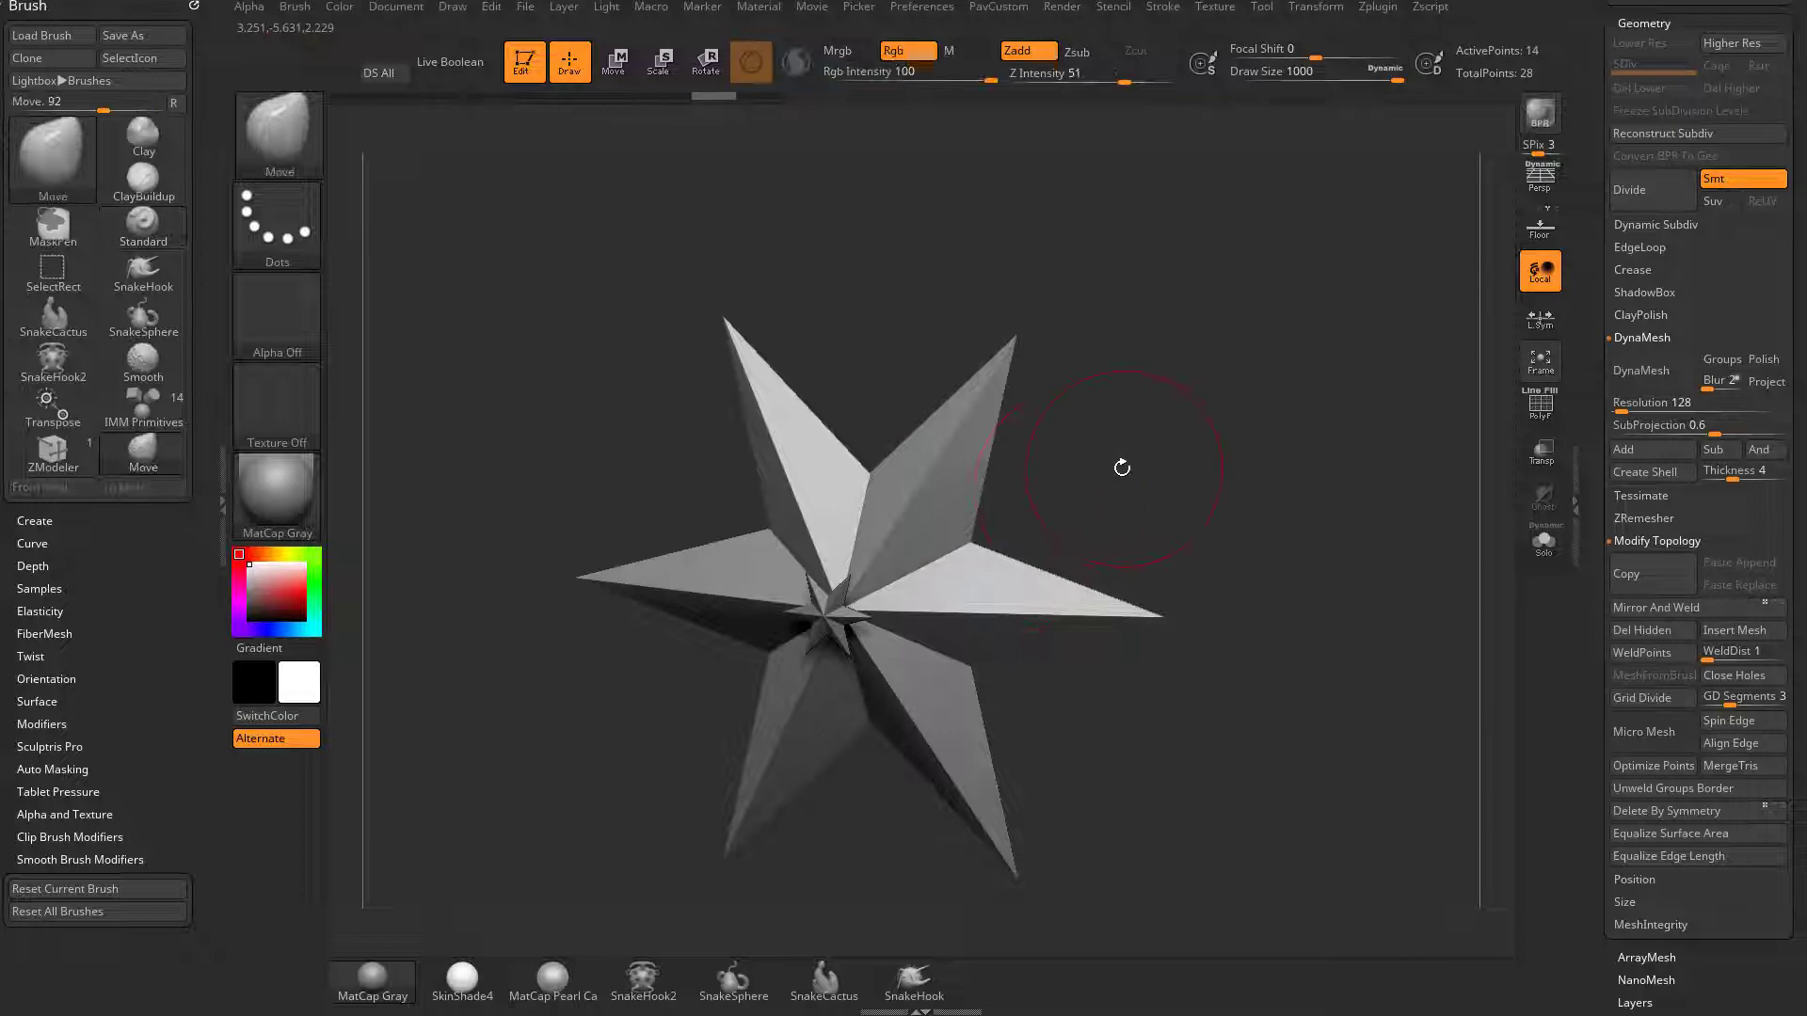
{"action": "key", "text": "b"}
{"action": "key", "text": "m"}
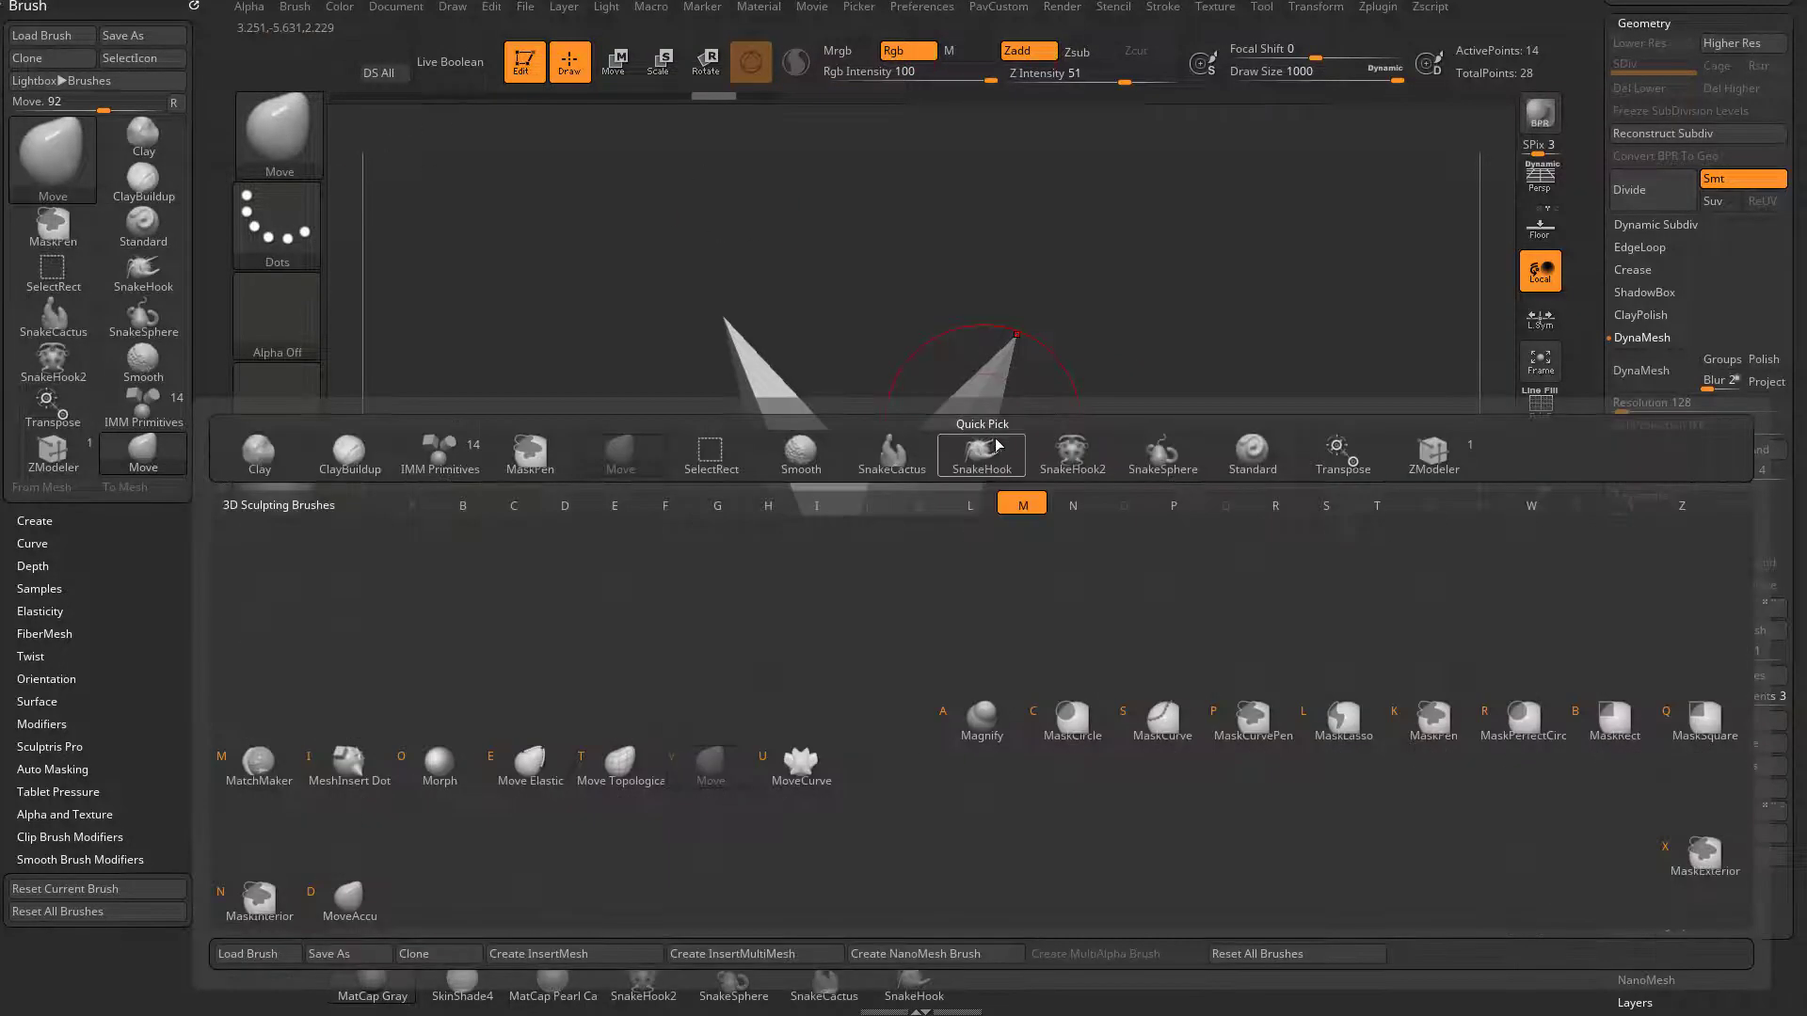
{"action": "key", "text": "v"}
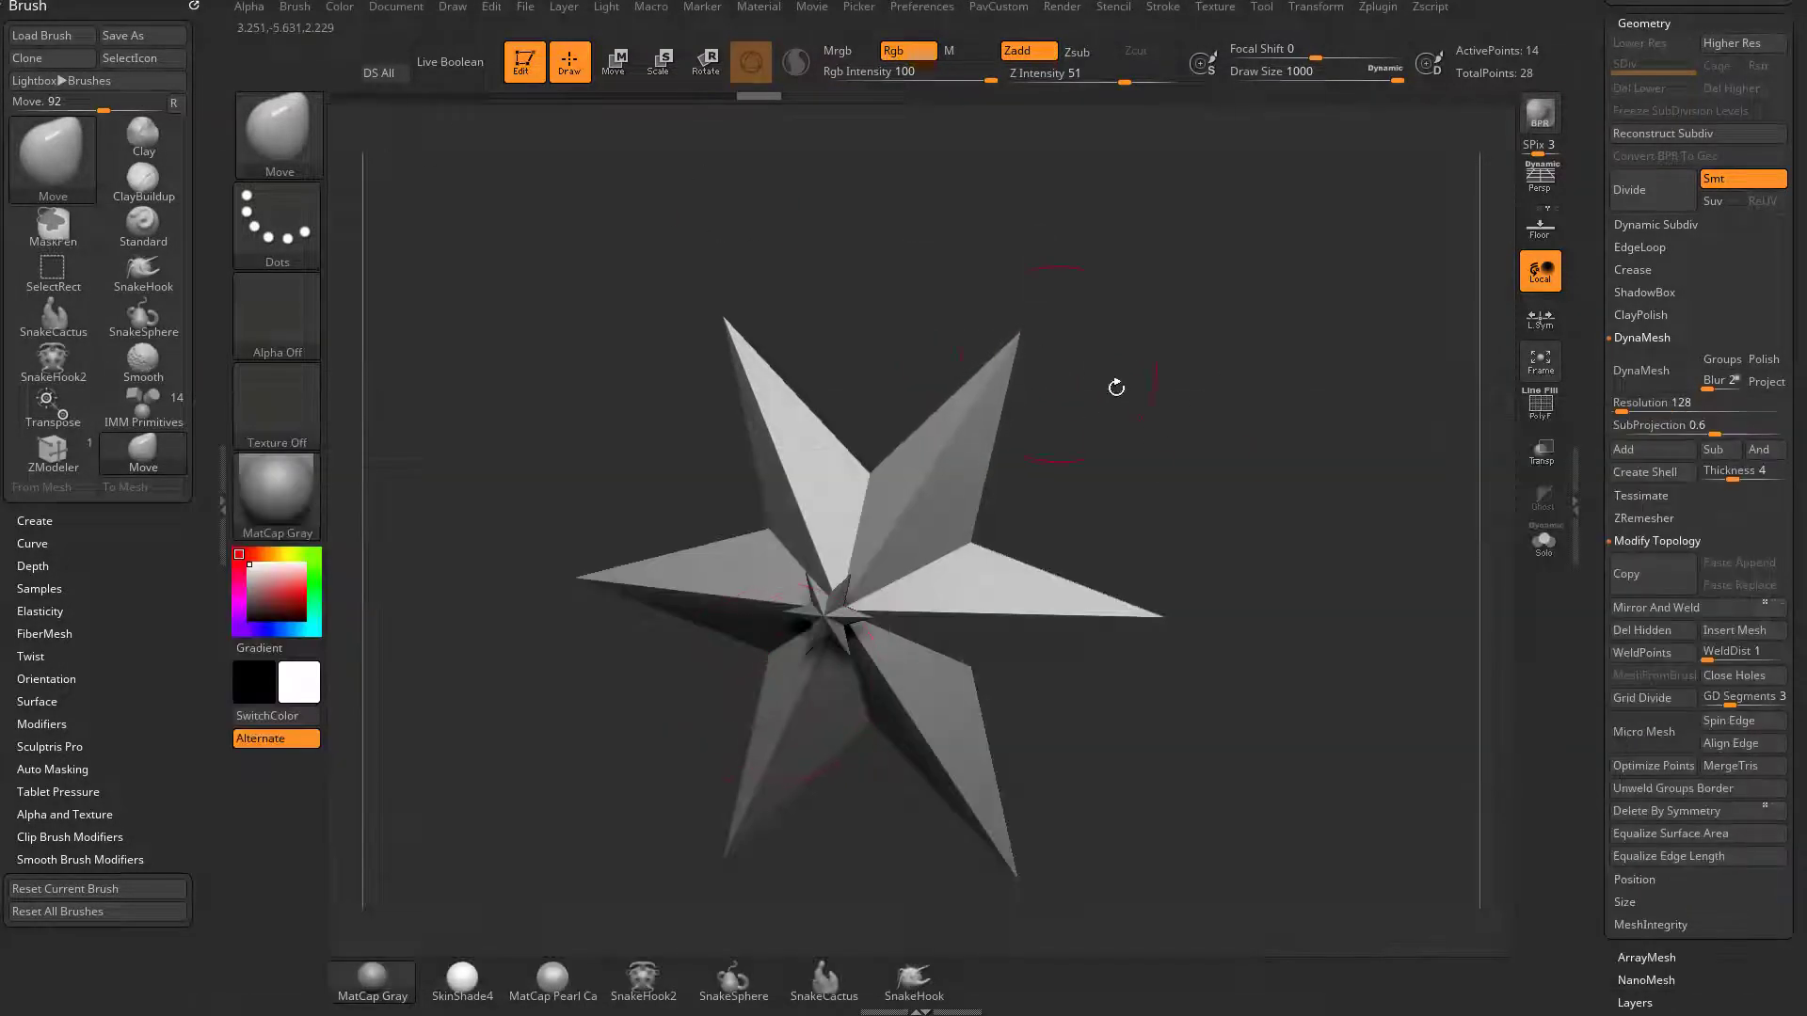
{"action": "left_click_drag", "start_coordinate": [1157, 474], "coordinate": [1107, 475]}
{"action": "key", "text": "s"}
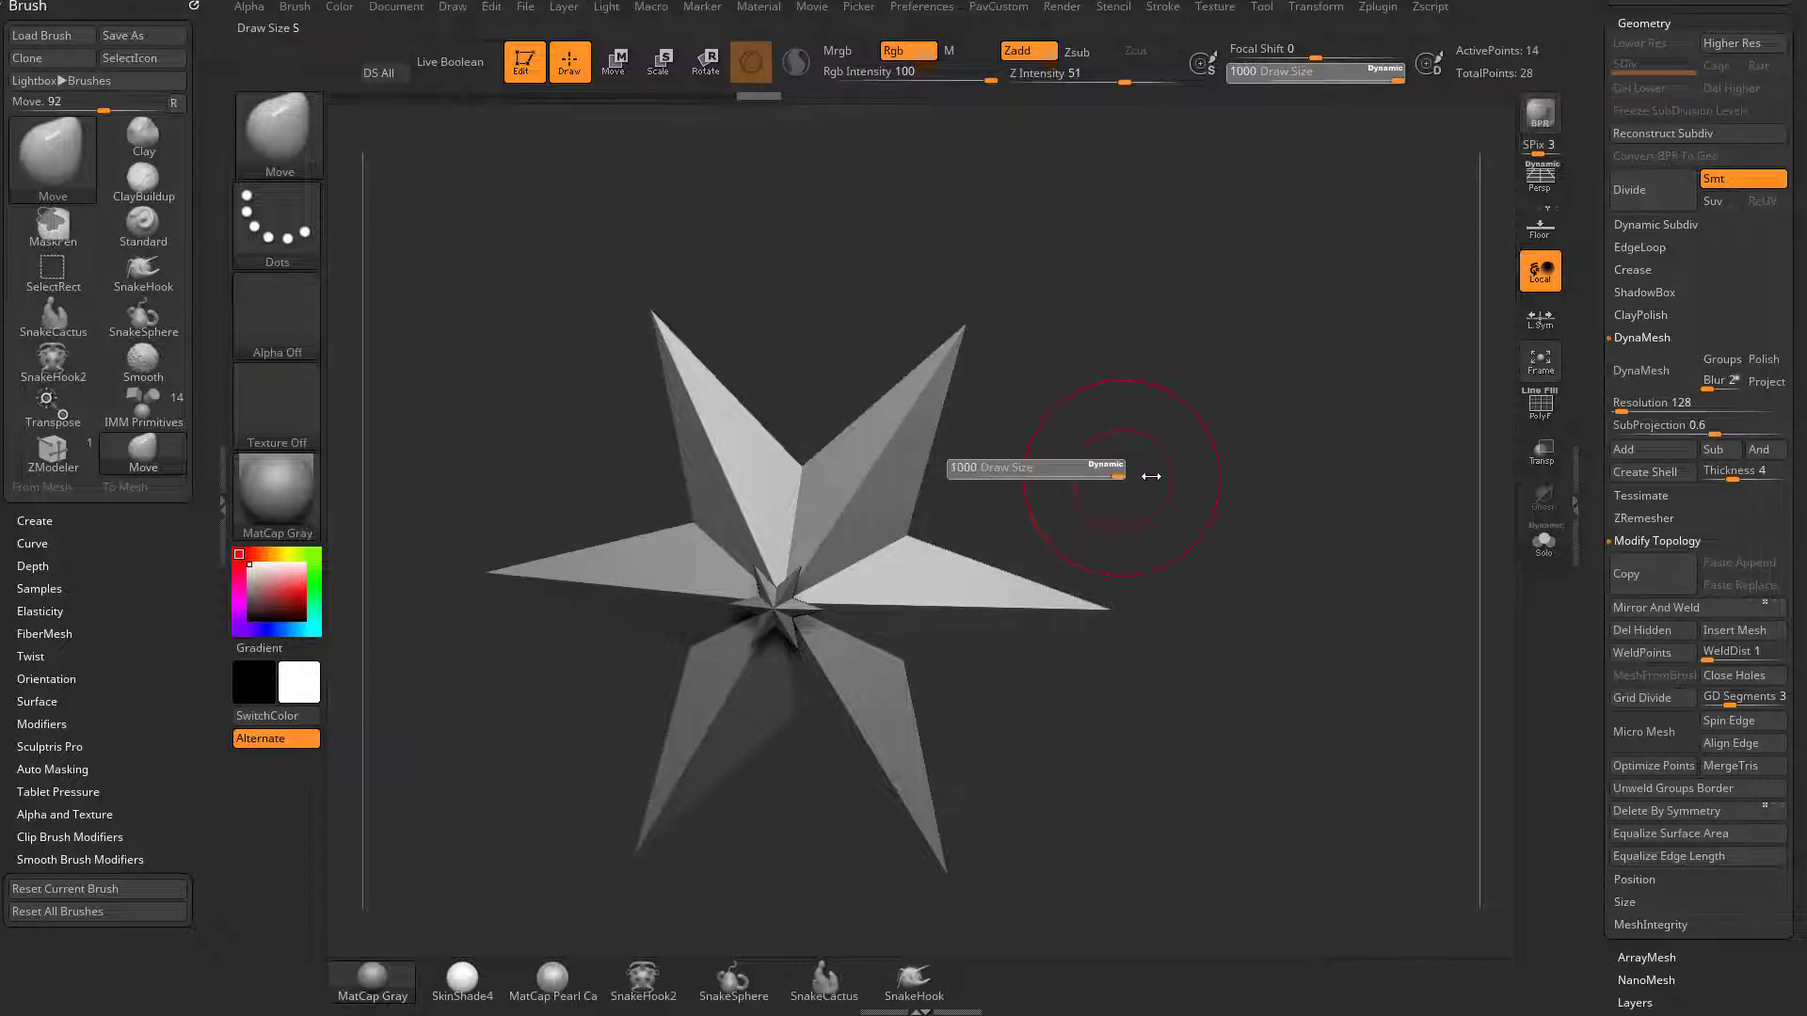
- Dock Preferences, raise Draw > Max Brush Size to 5000, and test the Draw Size slider
{"action": "left_click", "coordinate": [922, 7]}
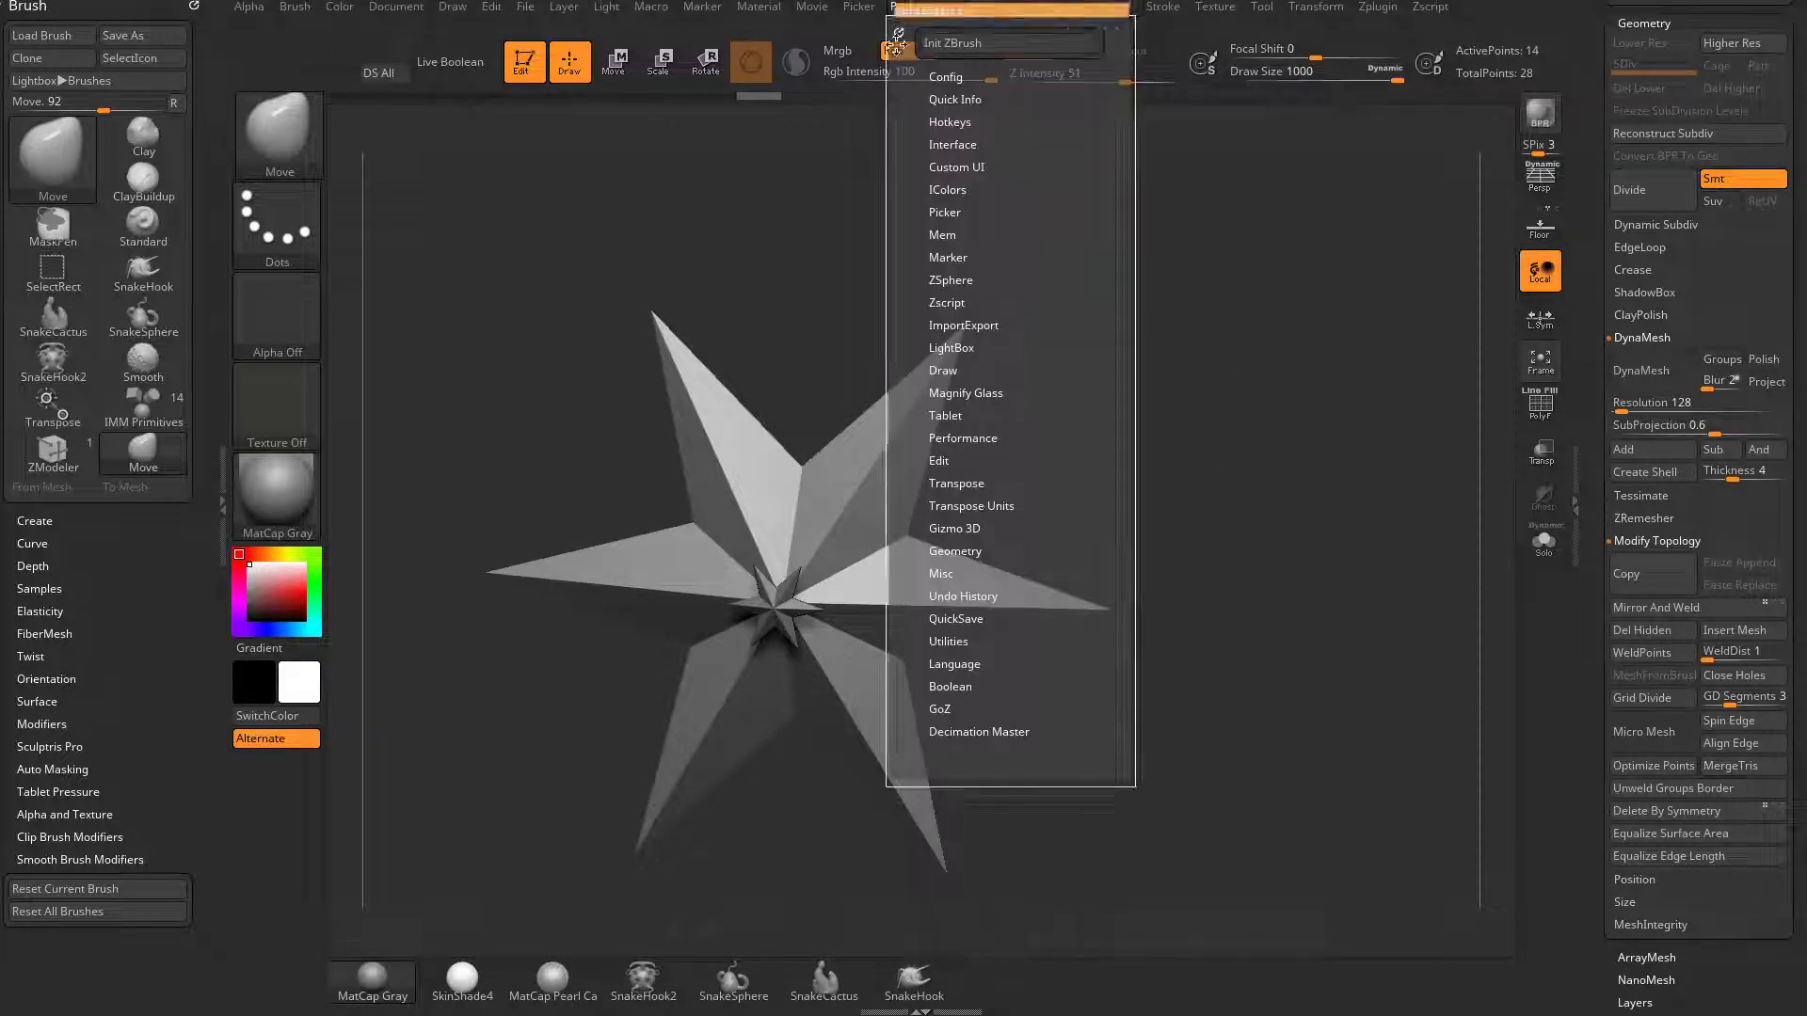
{"action": "left_click_drag", "start_coordinate": [899, 28], "coordinate": [156, 141]}
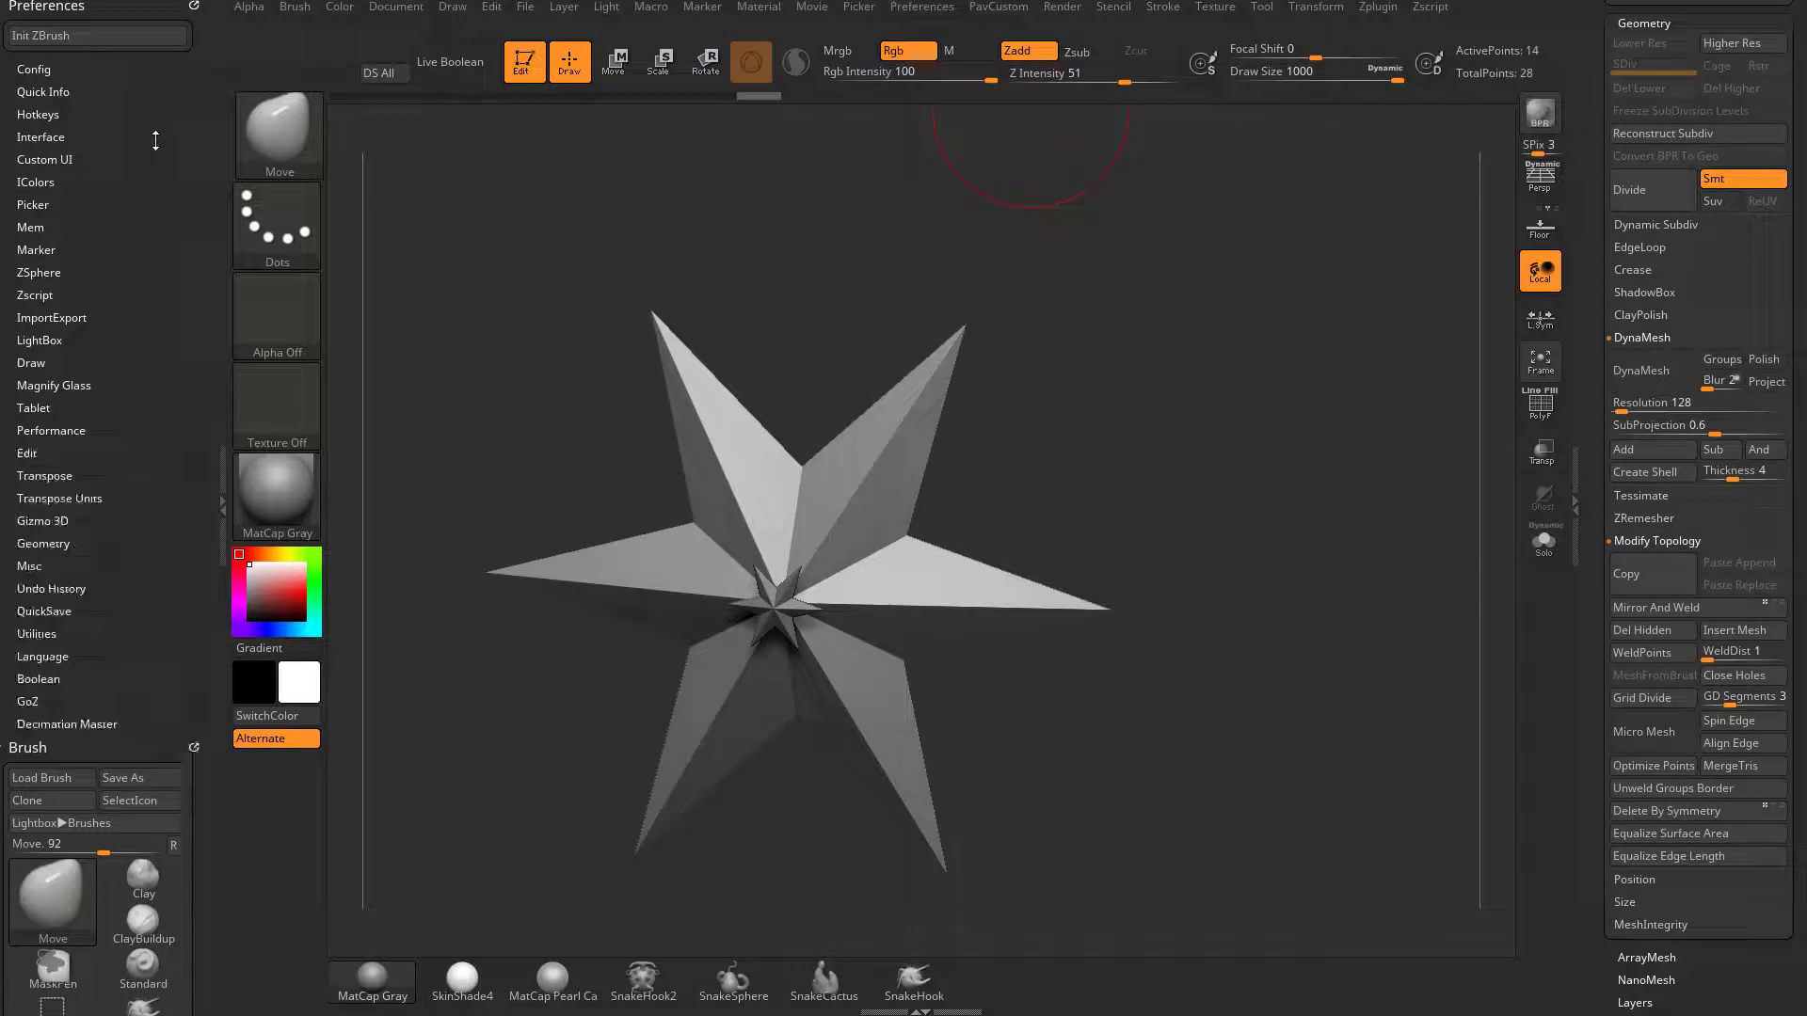
{"action": "left_click", "coordinate": [31, 362]}
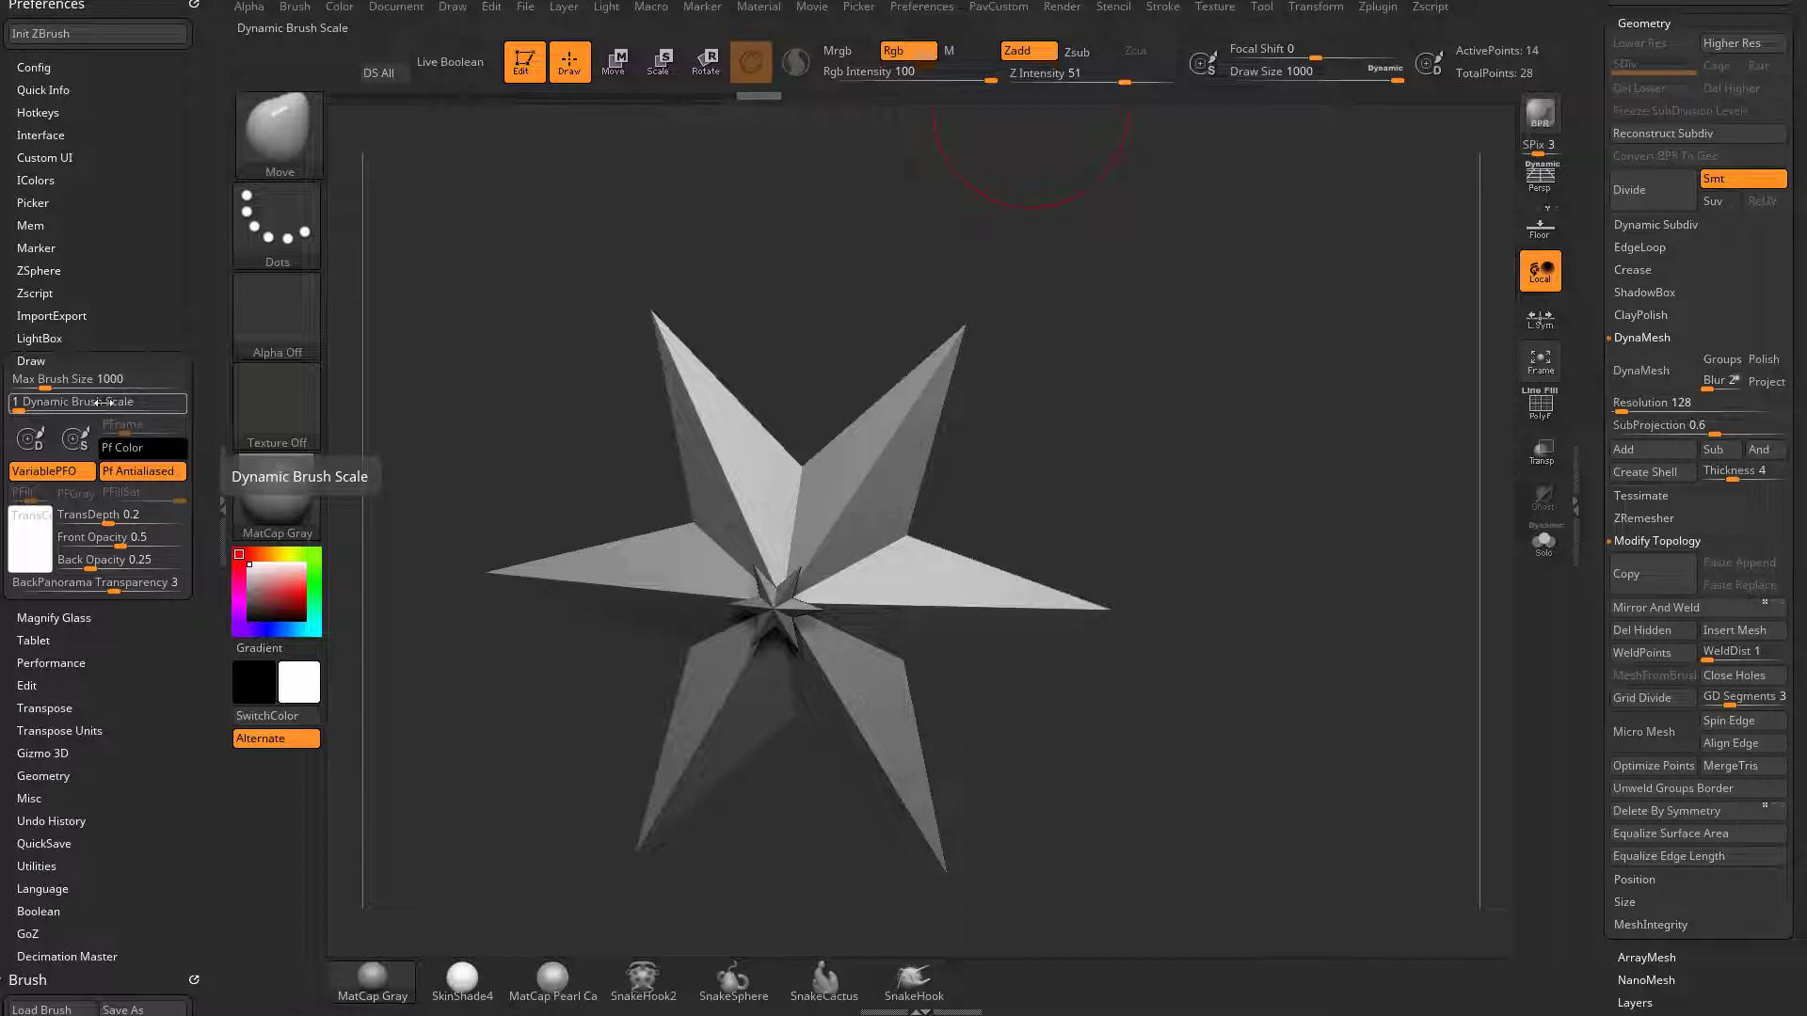
{"action": "left_click_drag", "start_coordinate": [52, 378], "coordinate": [205, 375]}
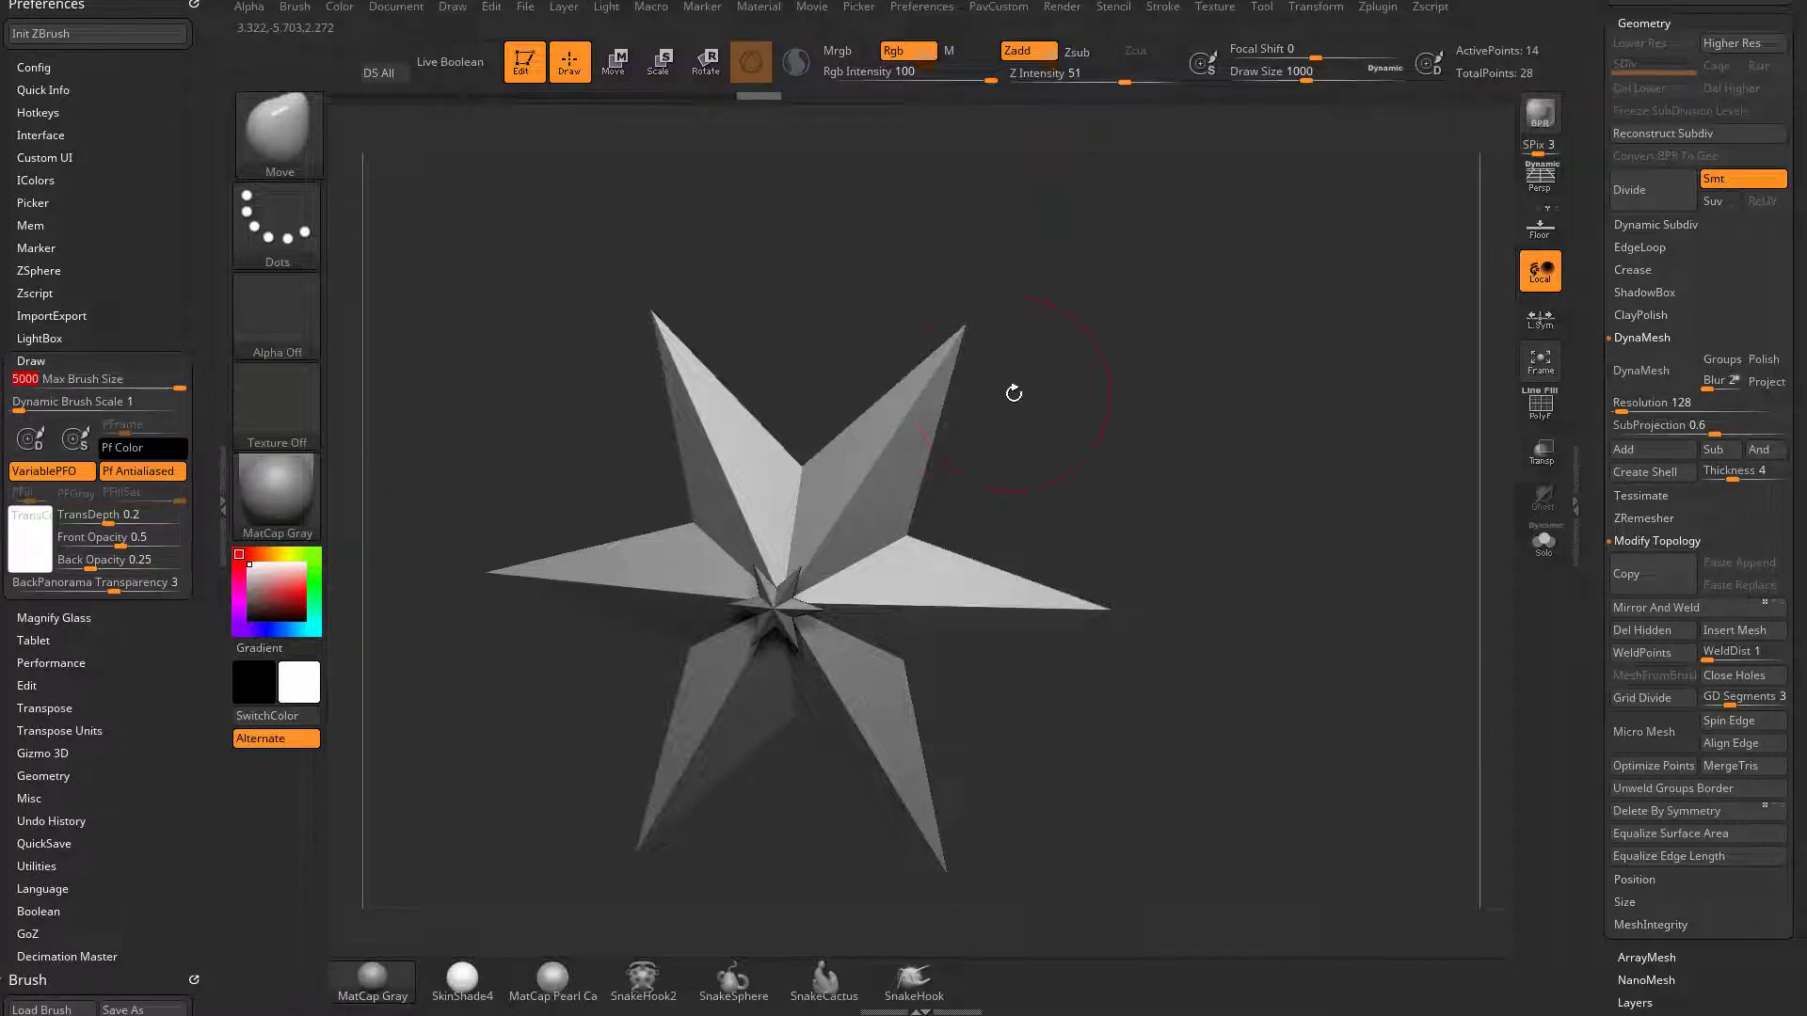
{"action": "key", "text": "s"}
{"action": "mouse_move", "coordinate": [1013, 396]}
{"action": "left_mouse_down"}
{"action": "mouse_move", "coordinate": [1080, 400]}
{"action": "mouse_move", "coordinate": [1048, 407]}
{"action": "left_mouse_up"}
- Set Max Brush Size back to 1000
{"action": "left_click", "coordinate": [137, 386]}
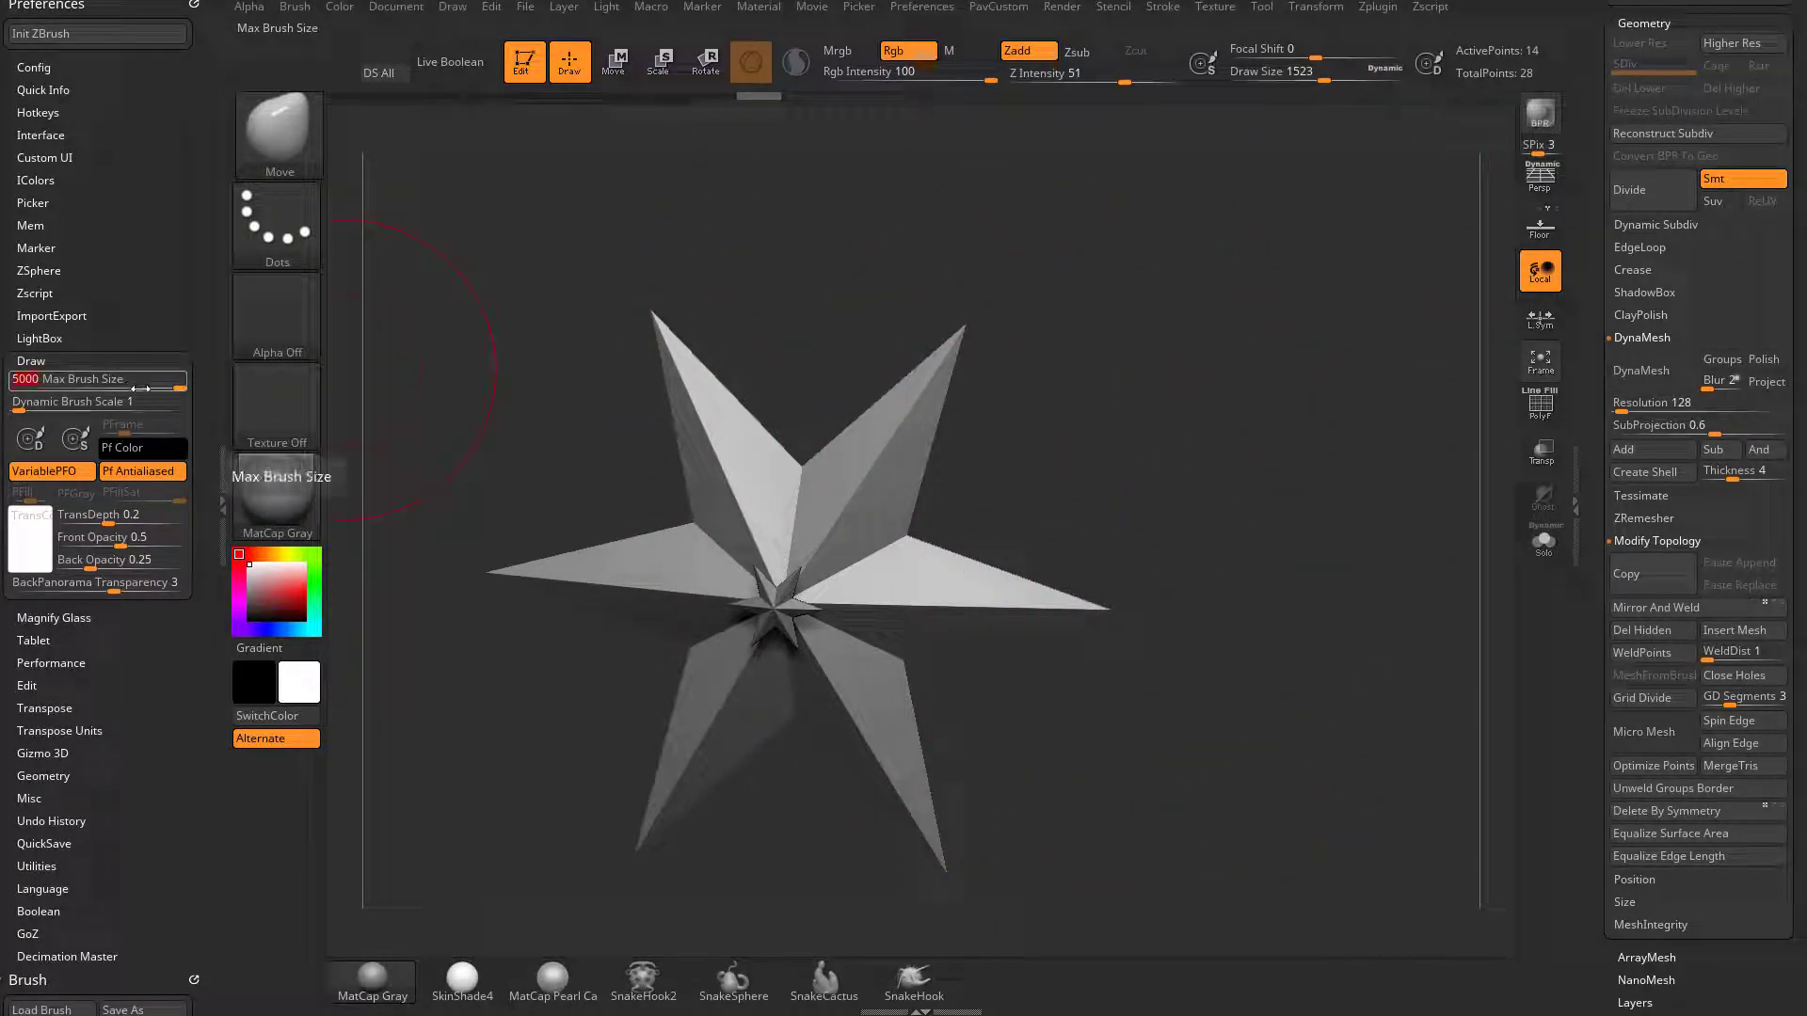
{"action": "type", "text": "100"}
{"action": "left_click", "coordinate": [137, 404]}
{"action": "left_click", "coordinate": [61, 380]}
- Set Dynamic Brush Scale to 2, then about 4.9, checking Draw Size stays near 1000
{"action": "left_click", "coordinate": [61, 402]}
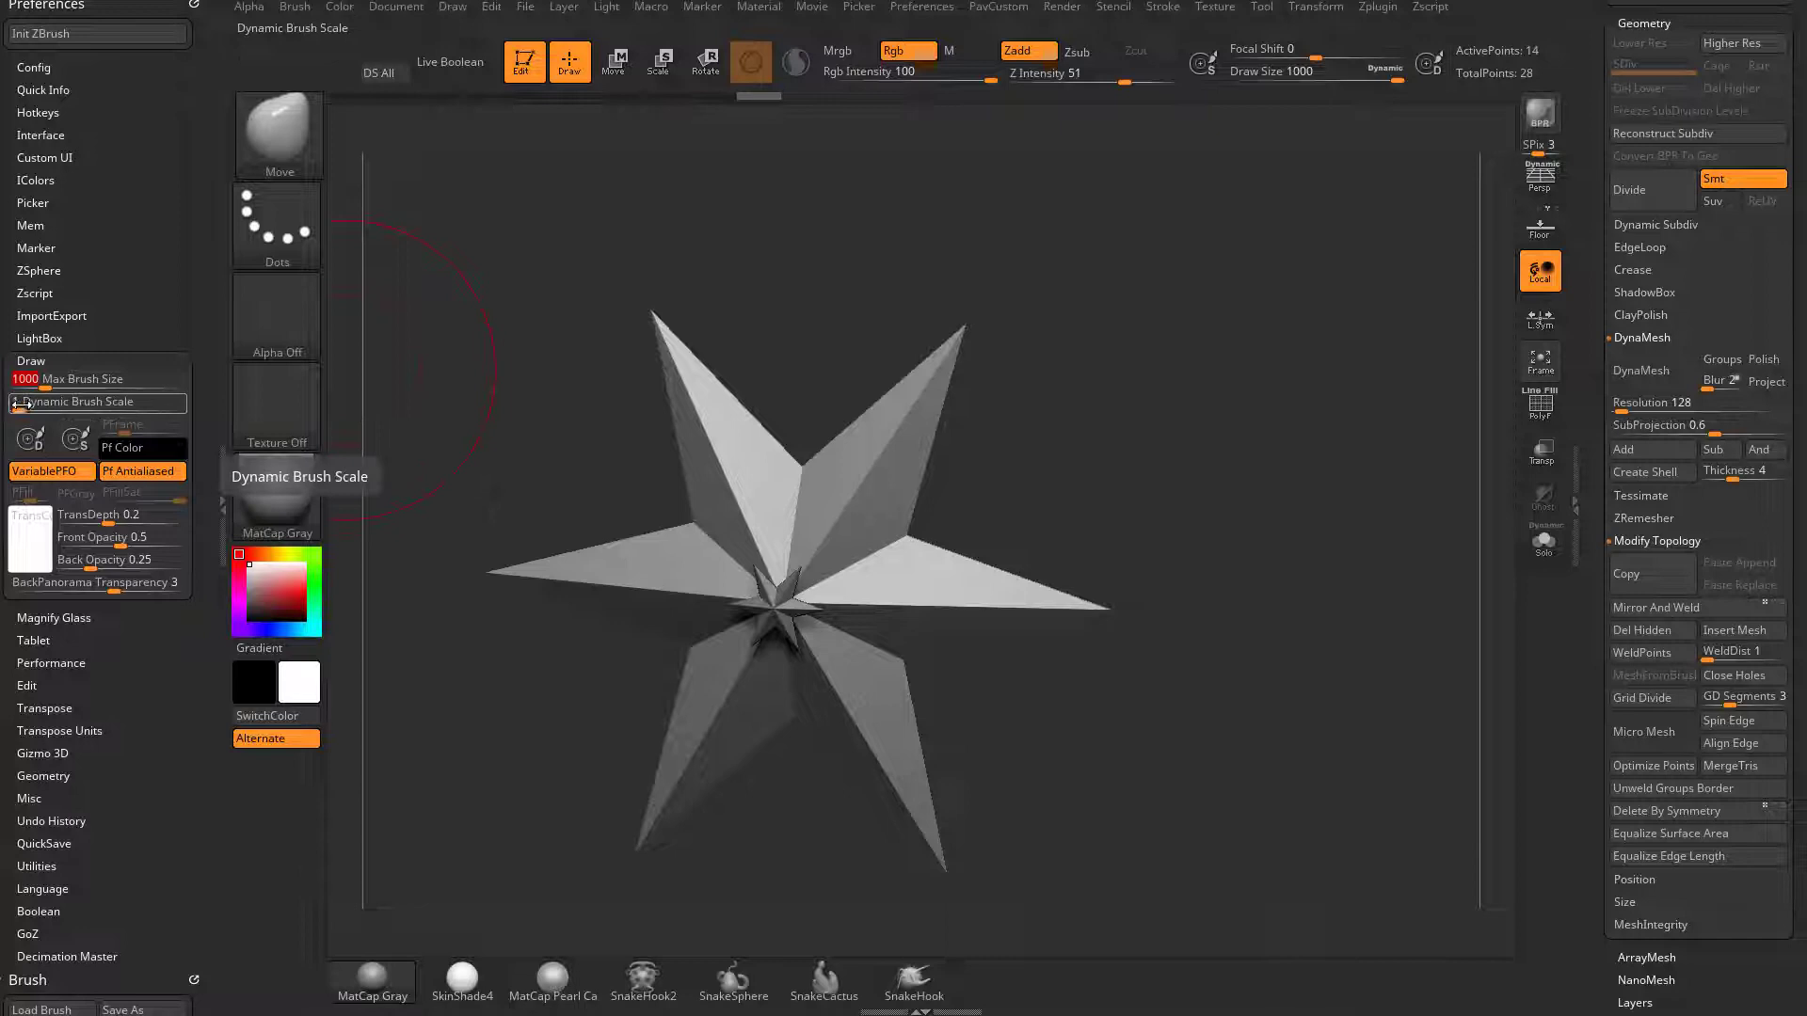
{"action": "type", "text": "2"}
{"action": "key", "text": "Return"}
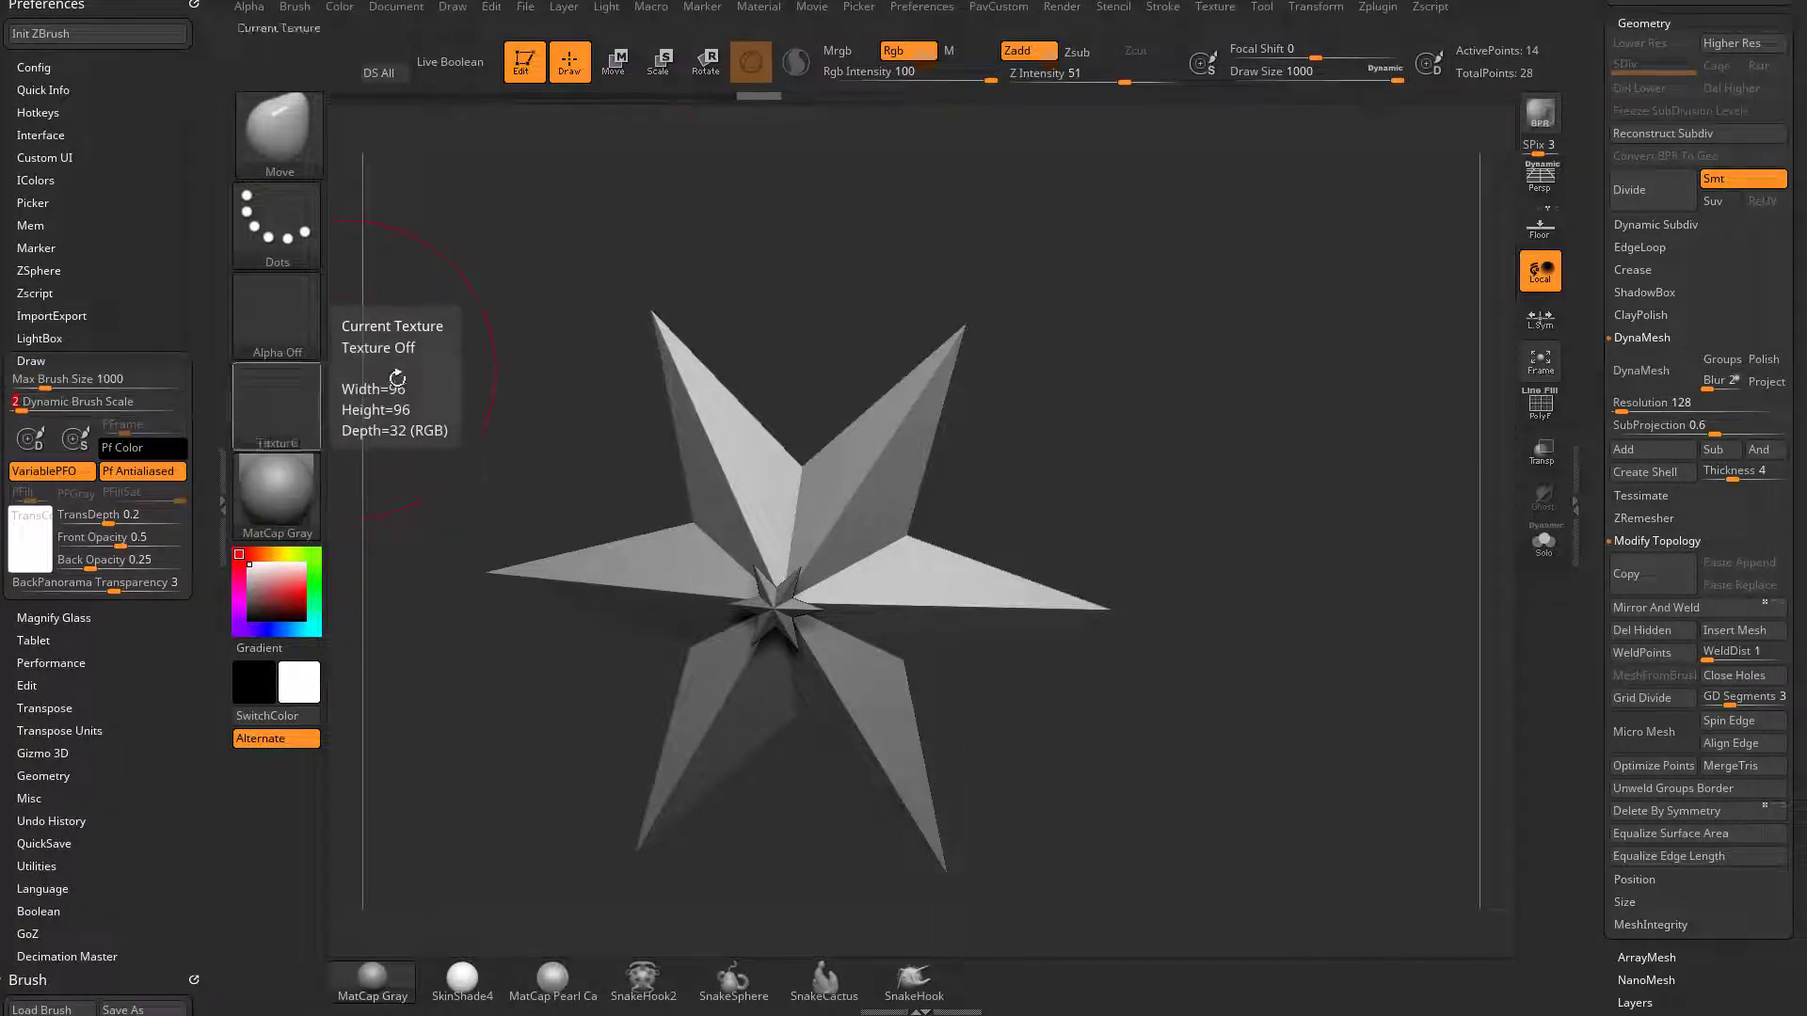
{"action": "key", "text": "s"}
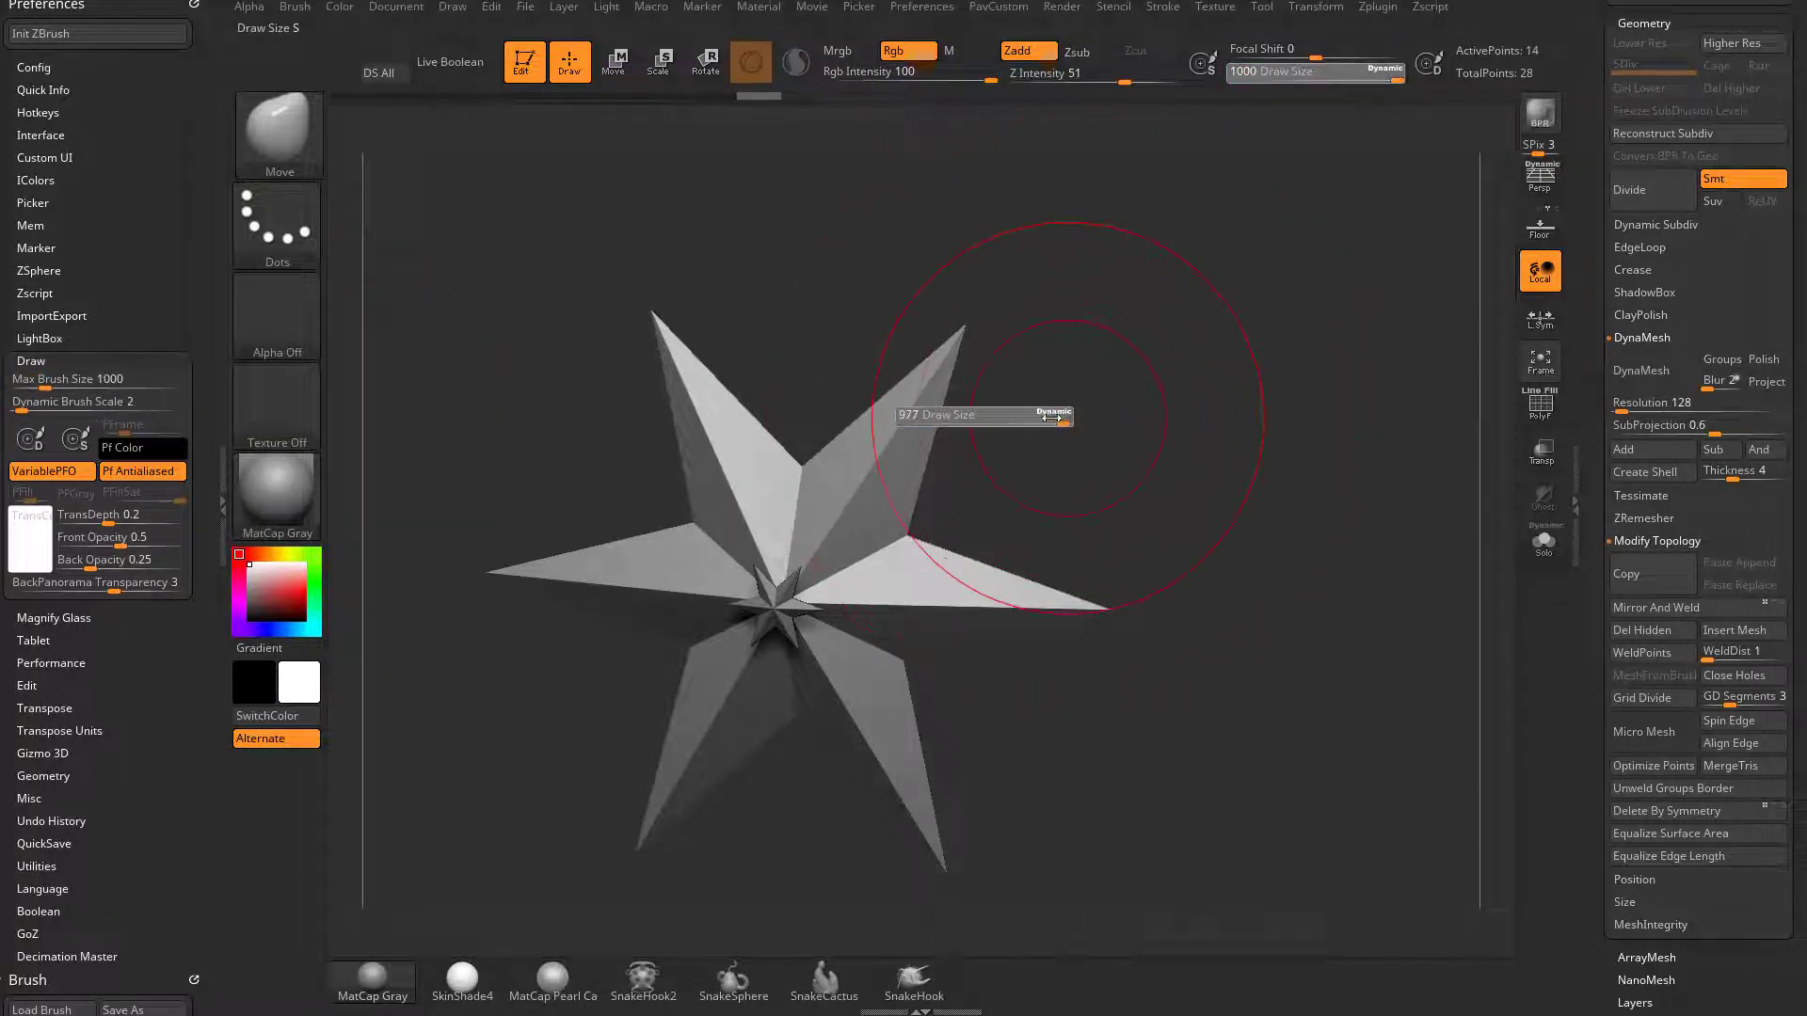
{"action": "left_click", "coordinate": [33, 411]}
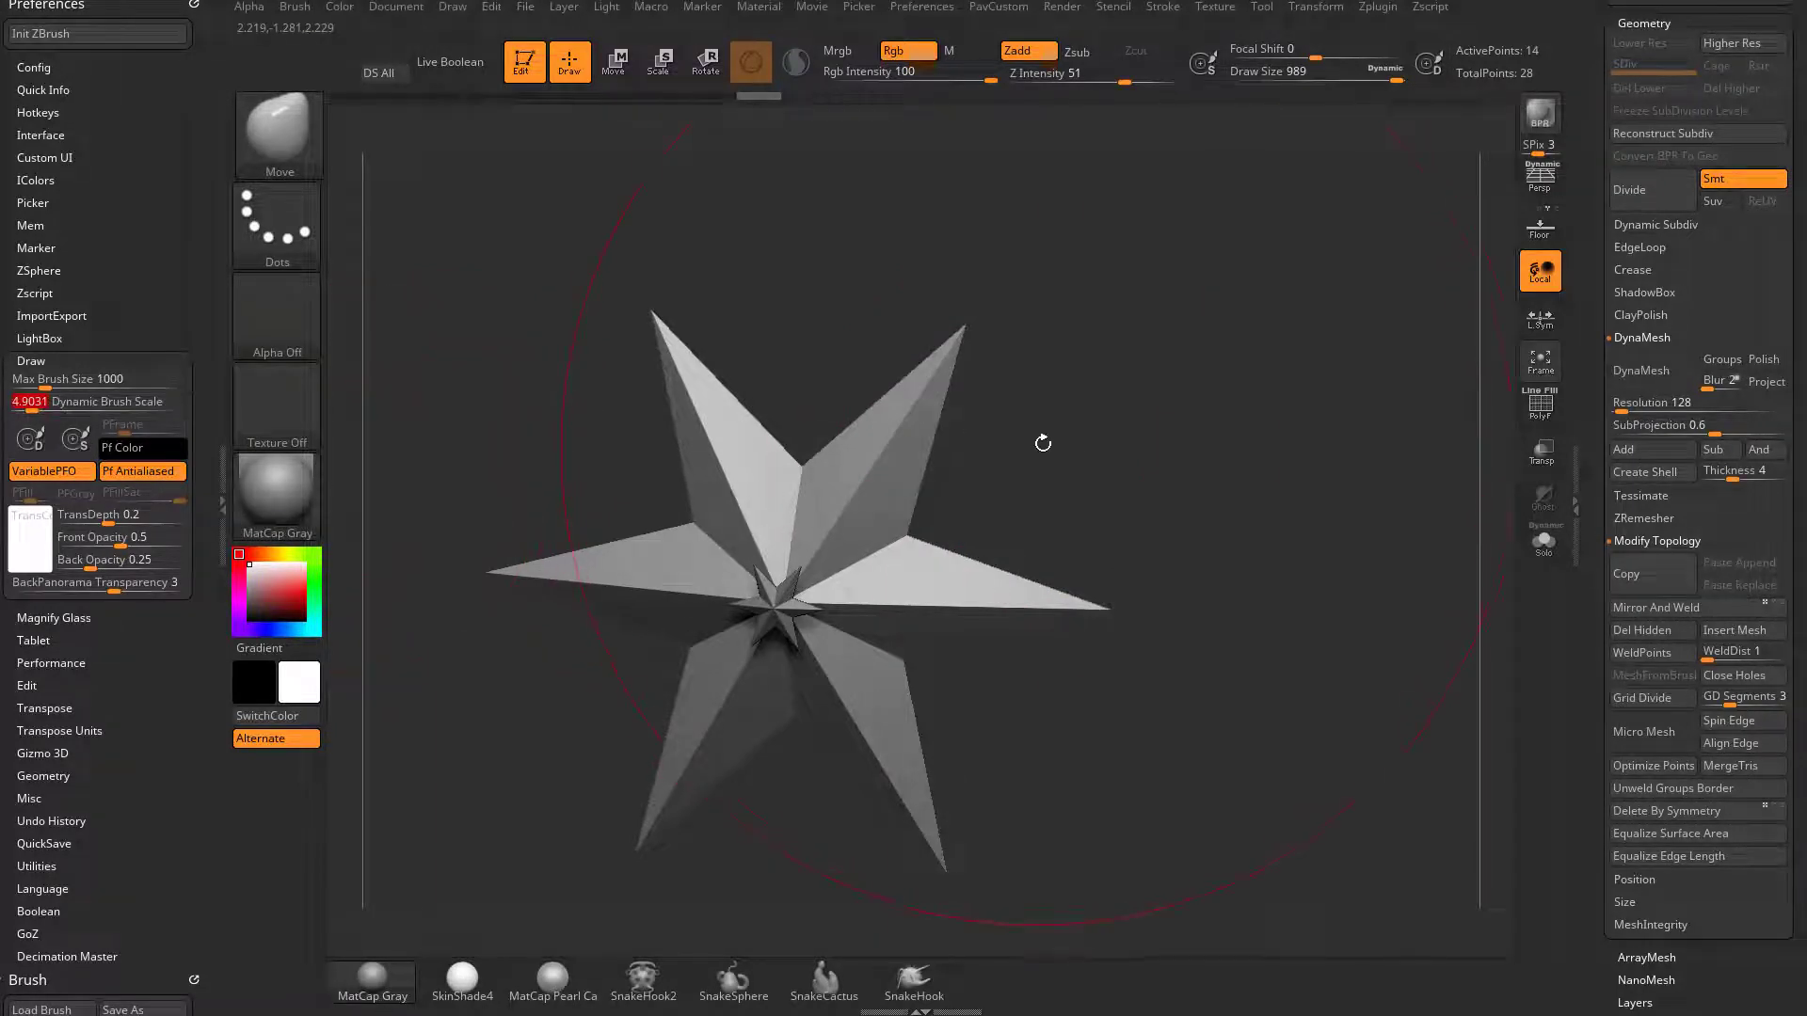
{"action": "key", "text": "s"}
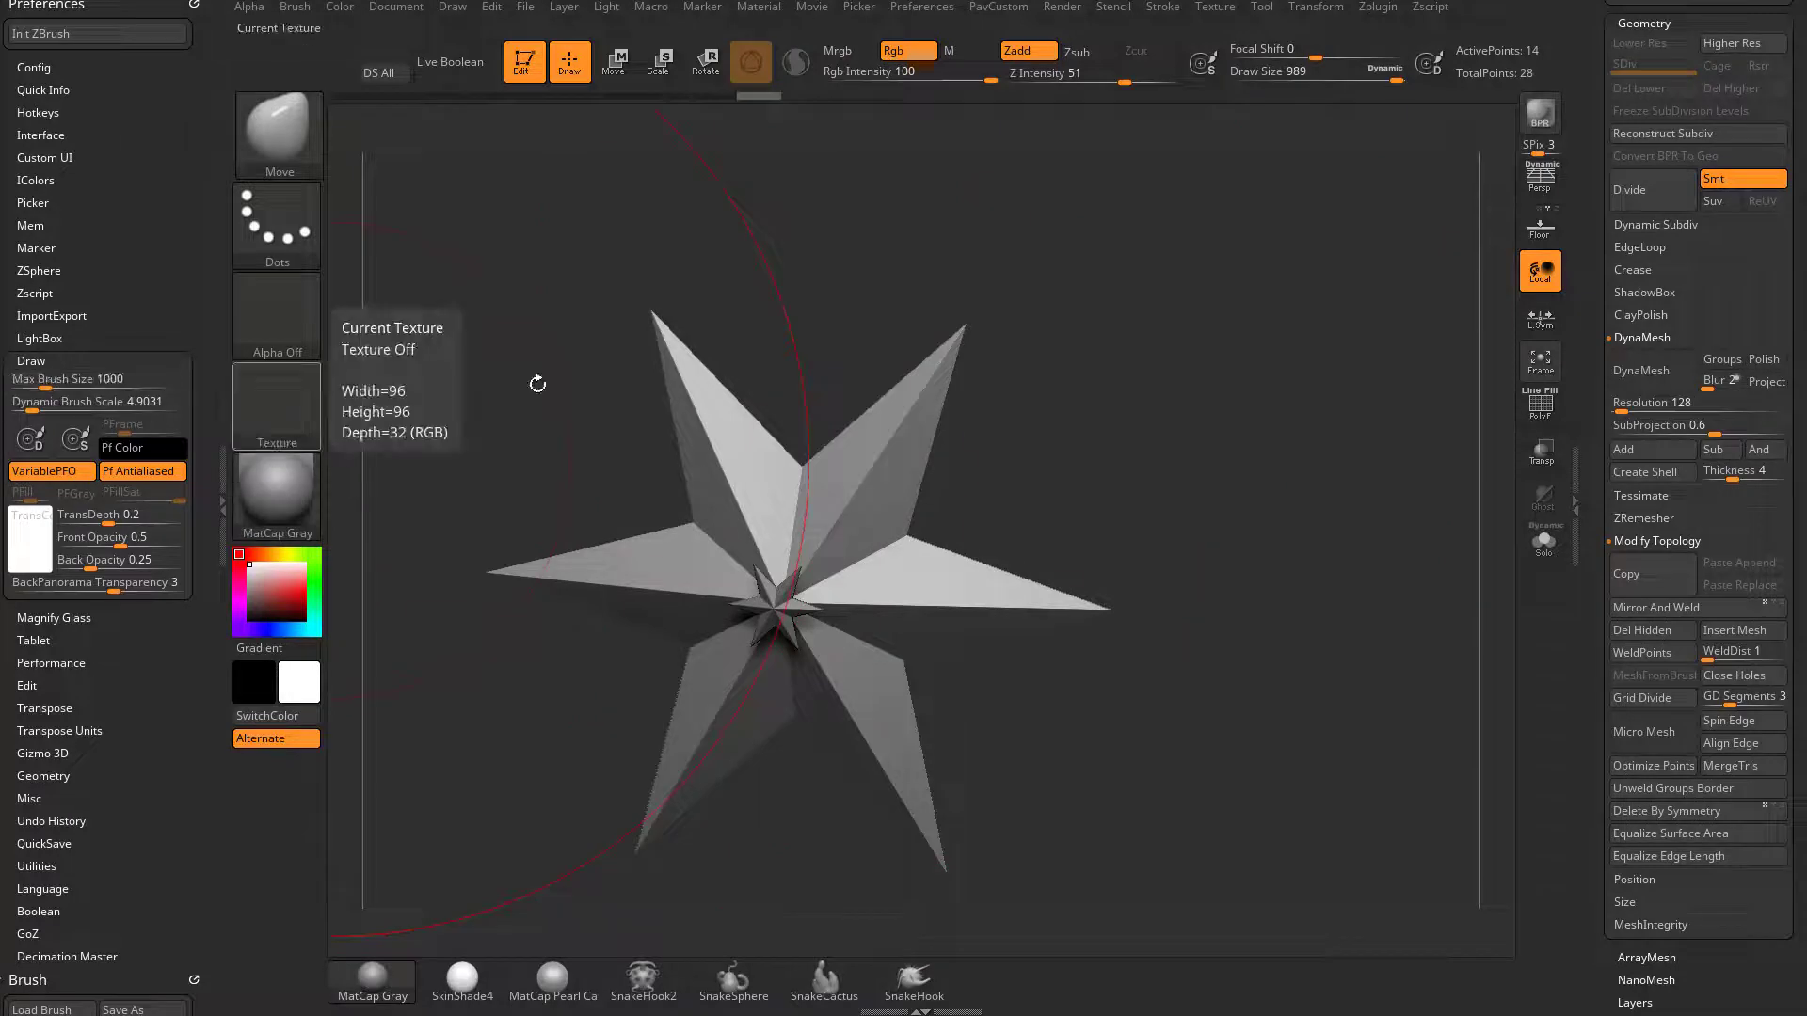
{"action": "key", "text": "s"}
{"action": "mouse_move", "coordinate": [1010, 431]}
{"action": "left_mouse_down"}
{"action": "mouse_move", "coordinate": [912, 444]}
{"action": "mouse_move", "coordinate": [1029, 440]}
{"action": "left_mouse_up"}
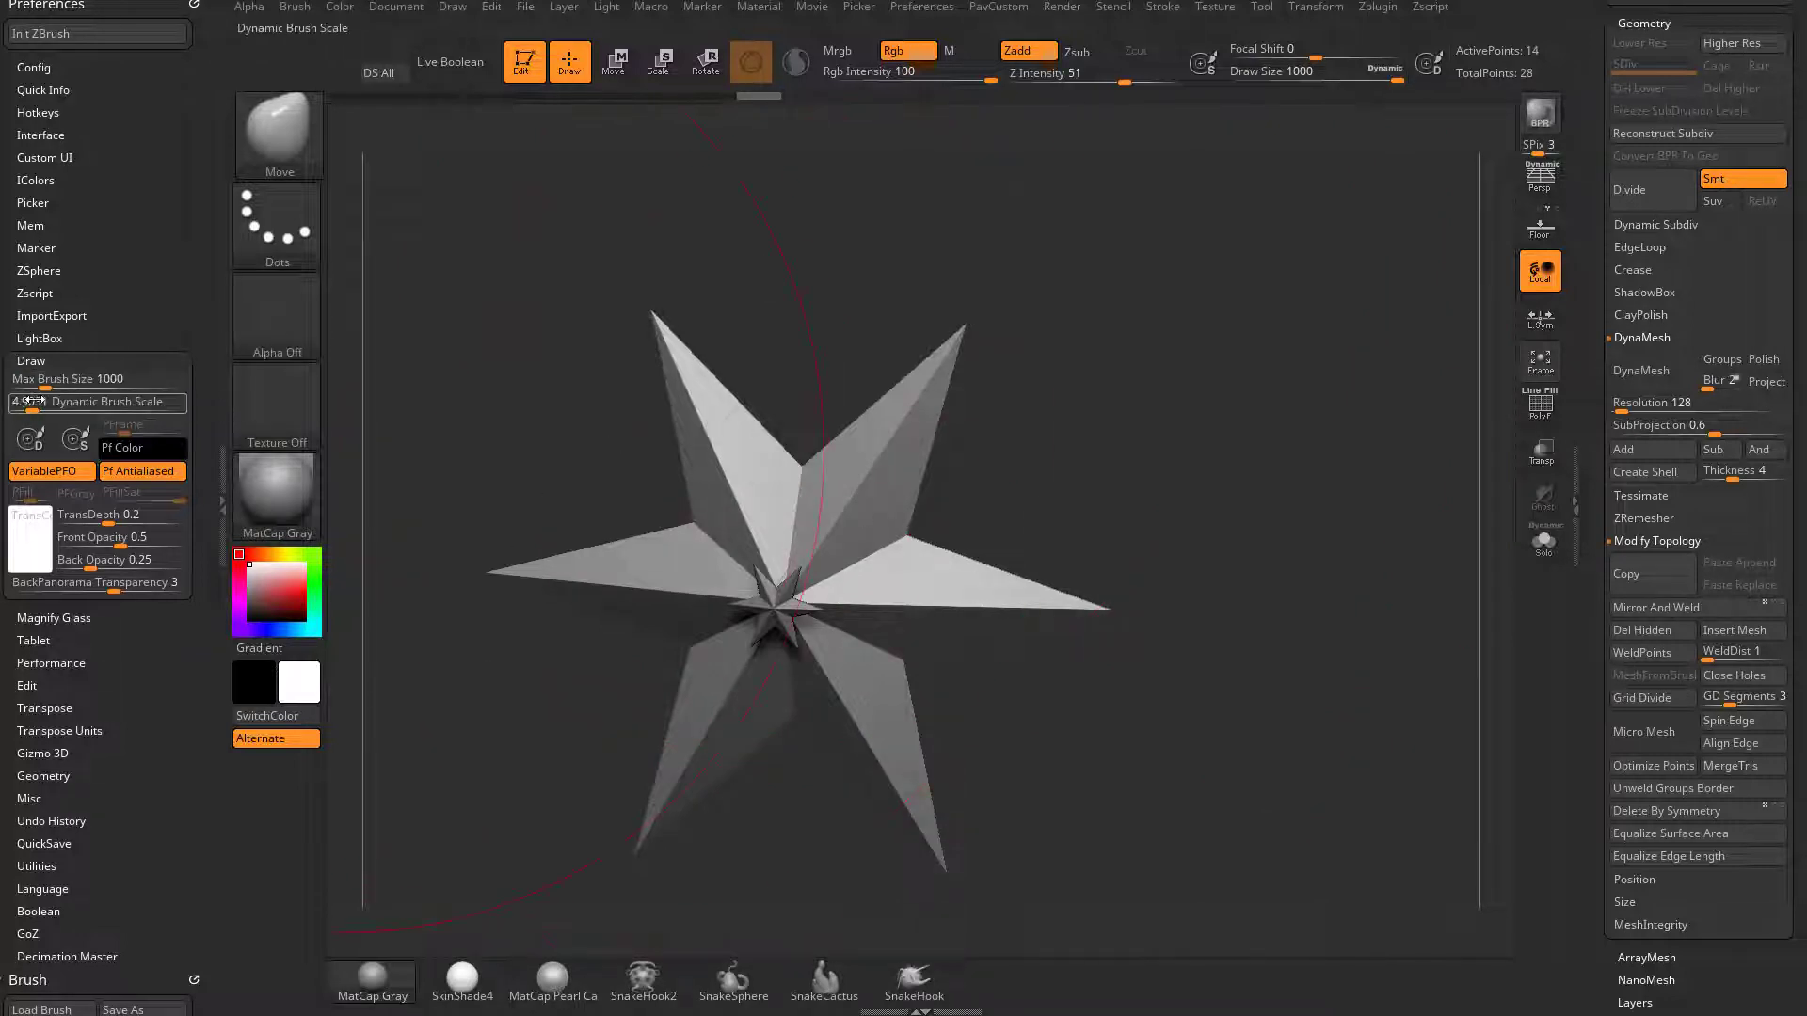
- Reset Dynamic Brush Scale to 1
{"action": "left_click", "coordinate": [30, 412]}
{"action": "type", "text": "1"}
{"action": "key", "text": "Return"}
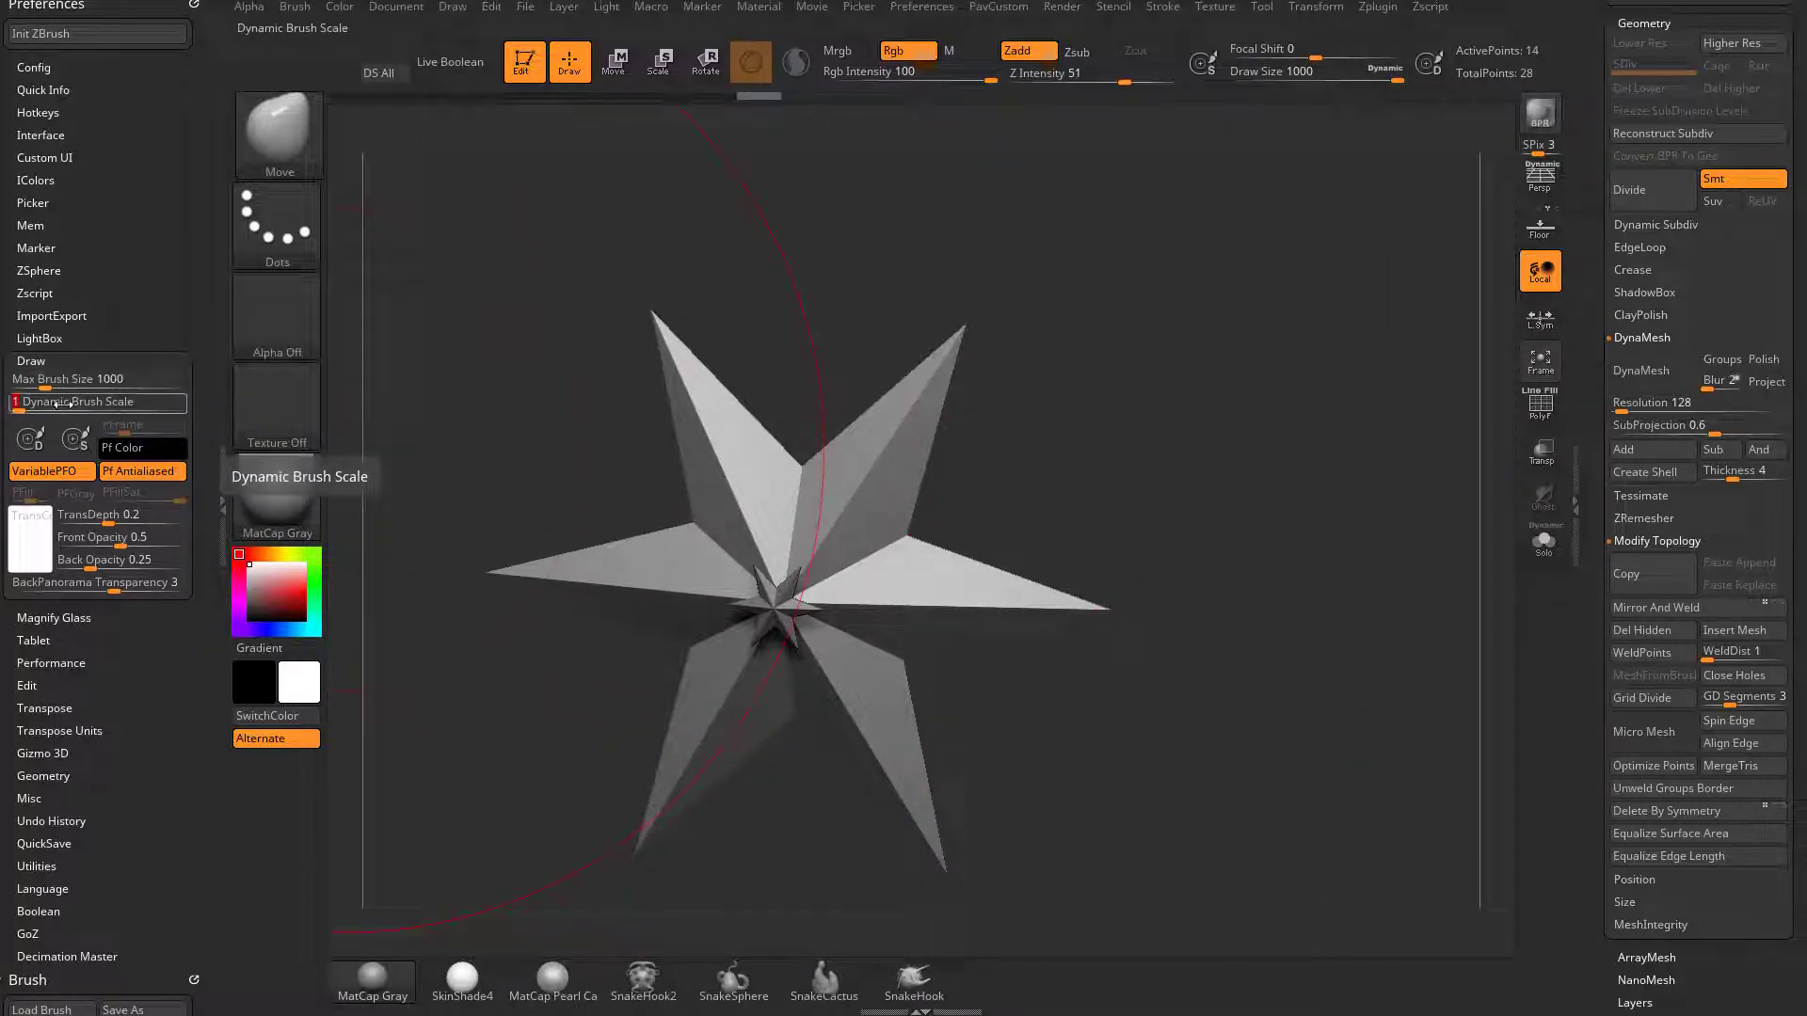
{"action": "left_click", "coordinate": [56, 380]}
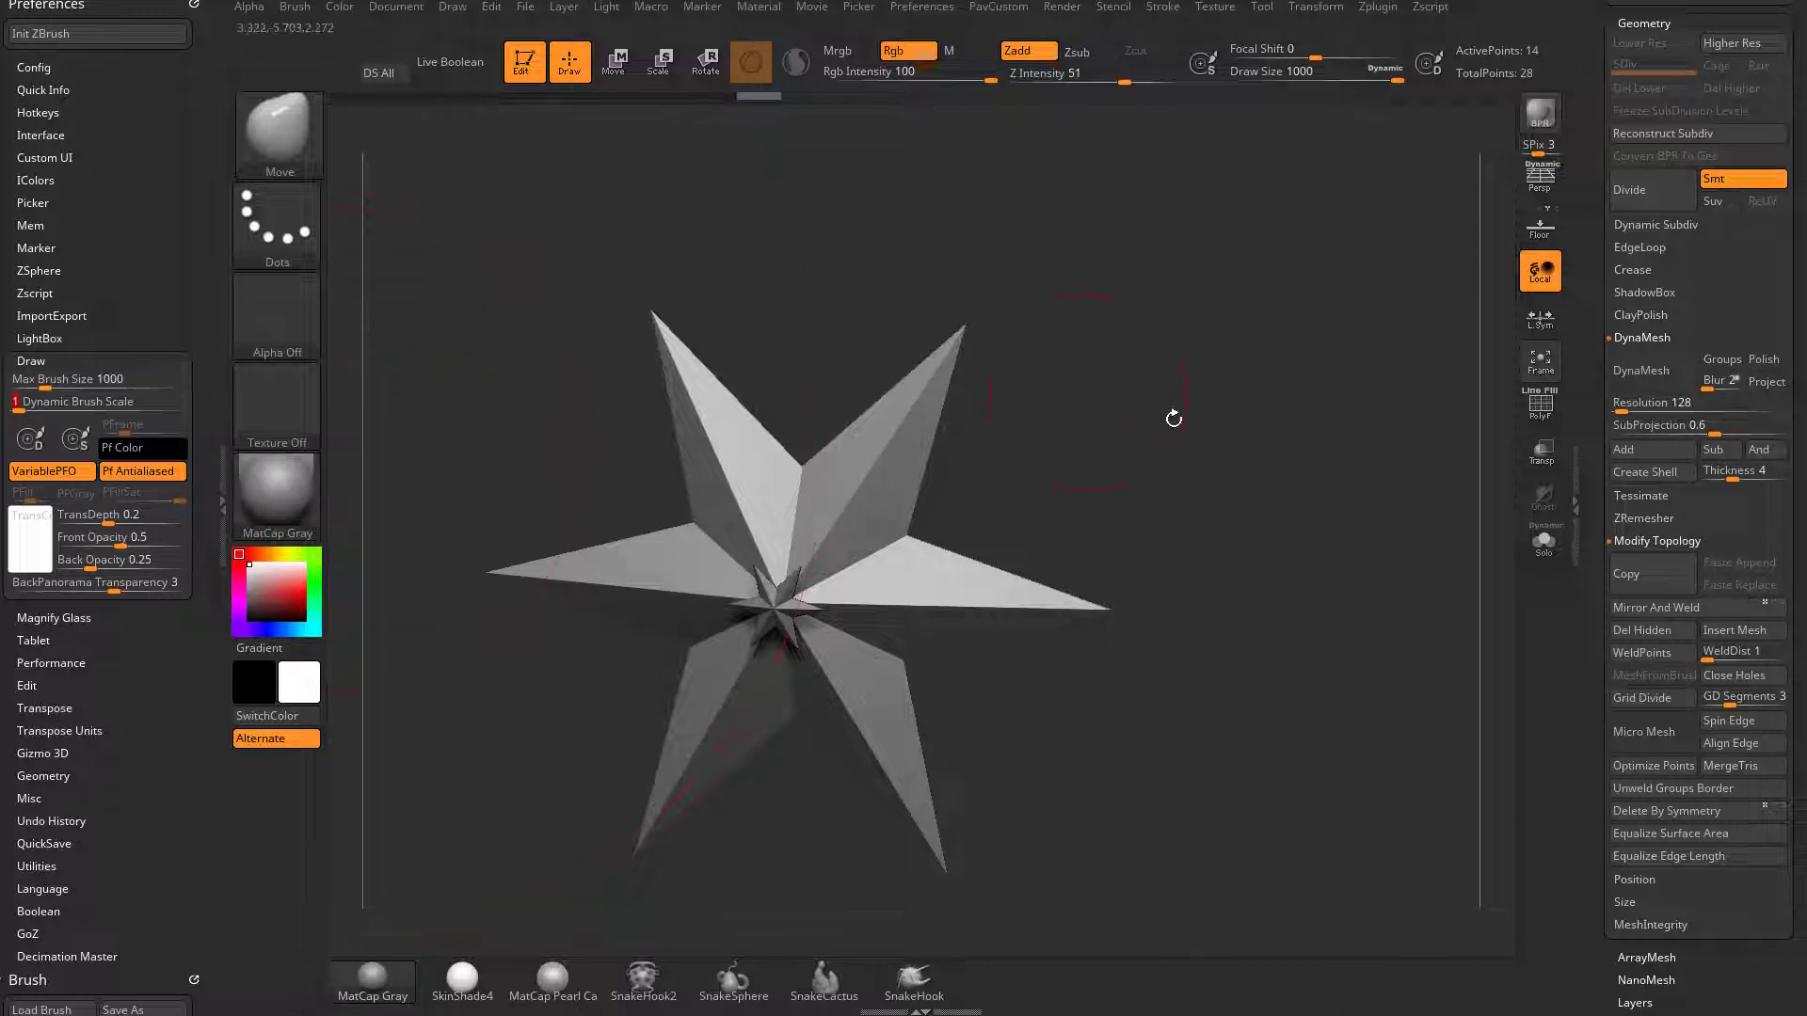
- Lower Draw Size to 724 and bring the Subtool list into view
{"action": "key", "text": "s"}
{"action": "left_click_drag", "start_coordinate": [1161, 419], "coordinate": [1137, 420]}
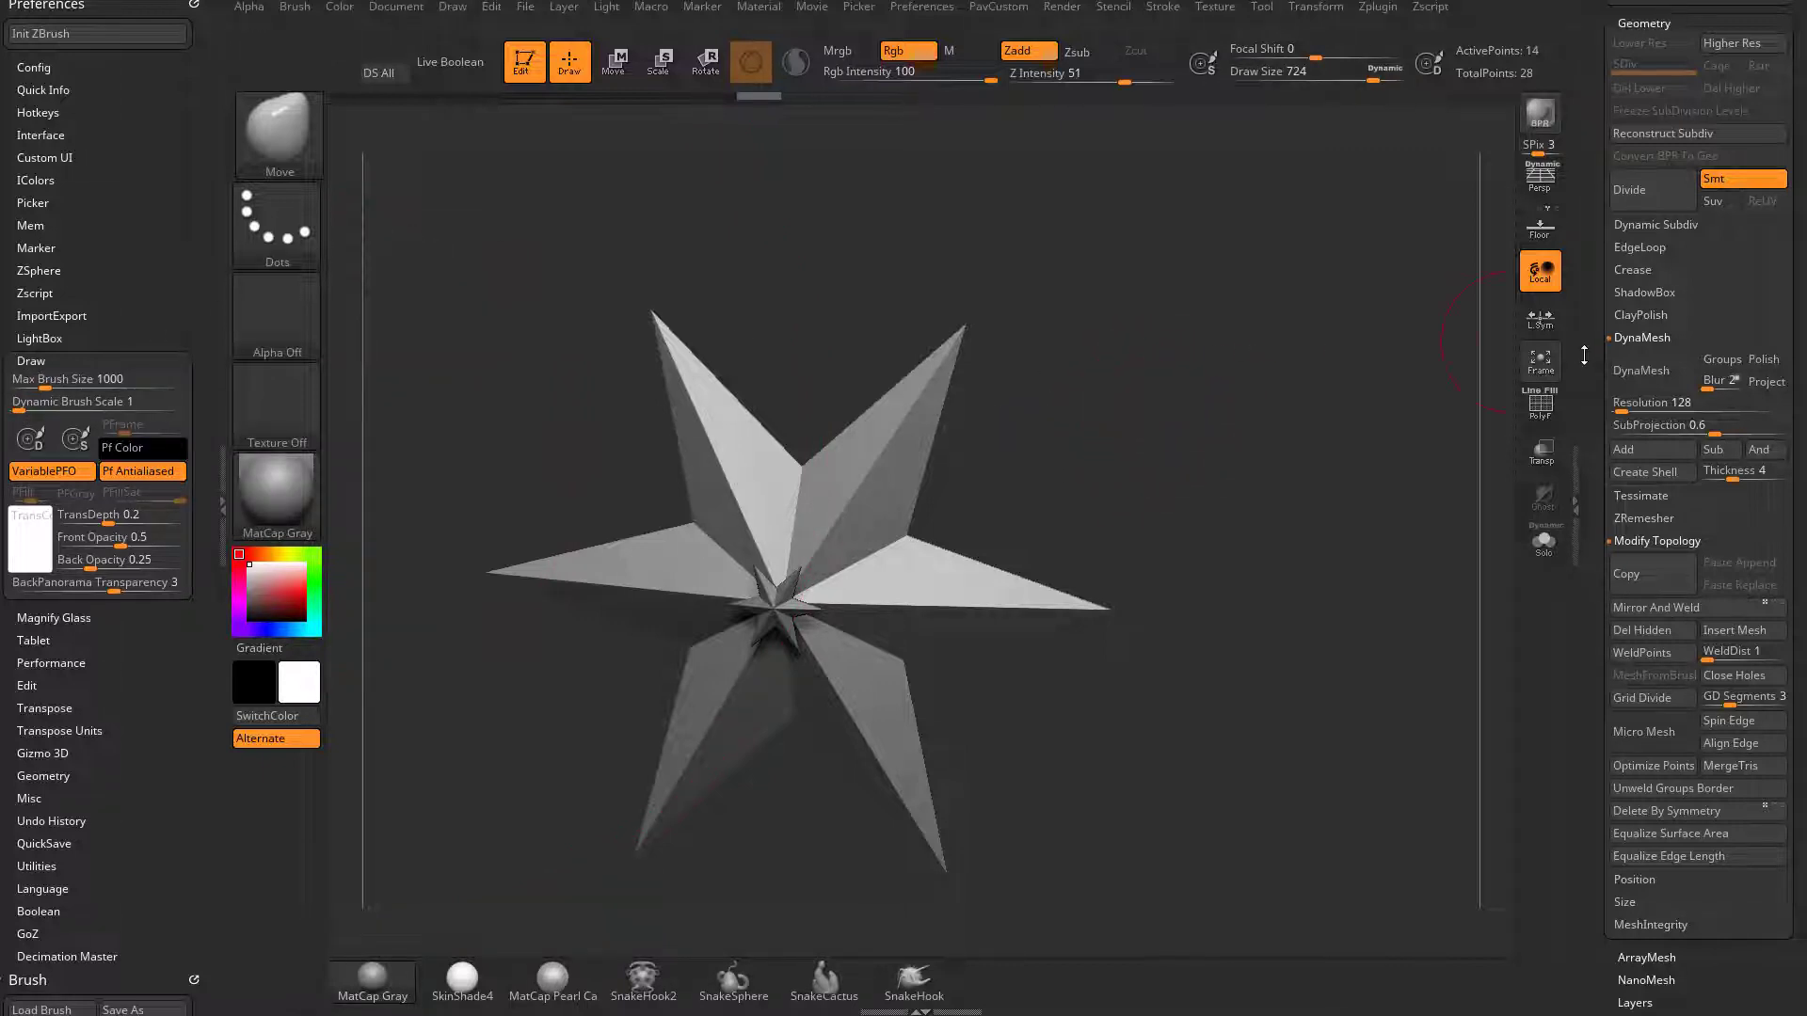
{"action": "left_click_drag", "start_coordinate": [1595, 354], "coordinate": [1578, 631]}
{"action": "left_click", "coordinate": [1638, 290]}
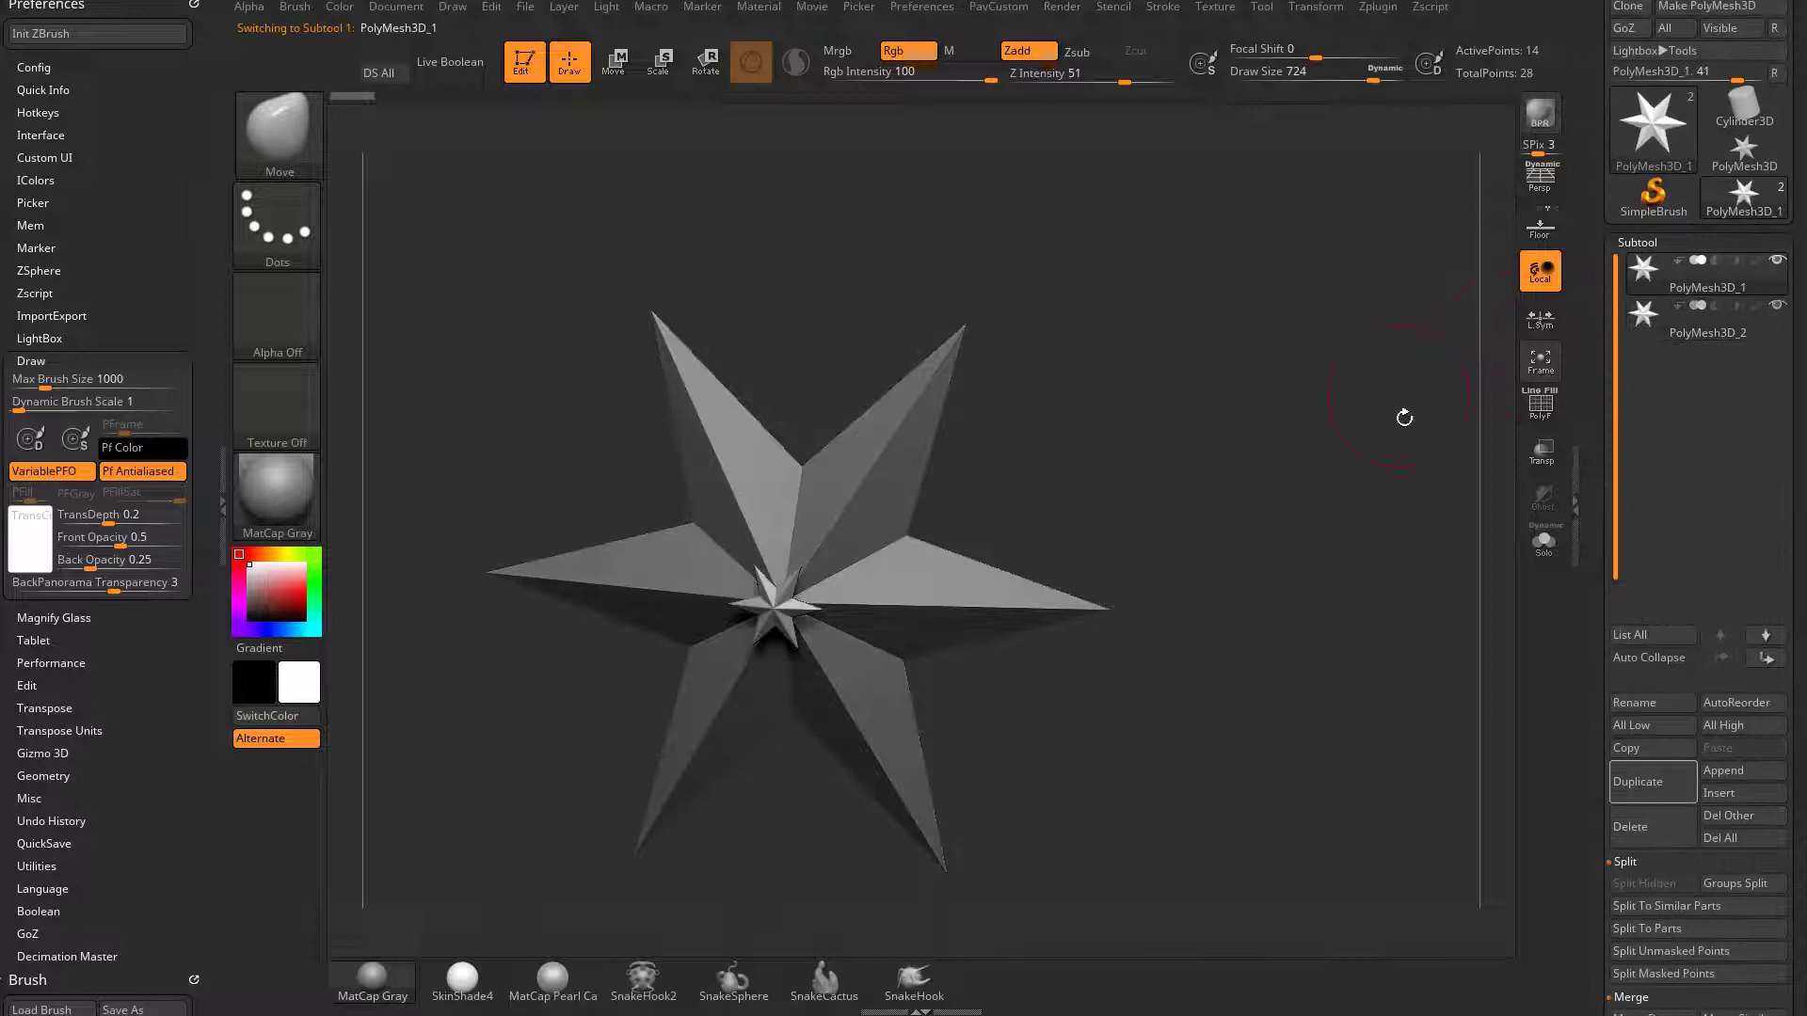
{"action": "scroll", "coordinate": [1589, 557], "scroll_direction": "down", "scroll_amount": 10}
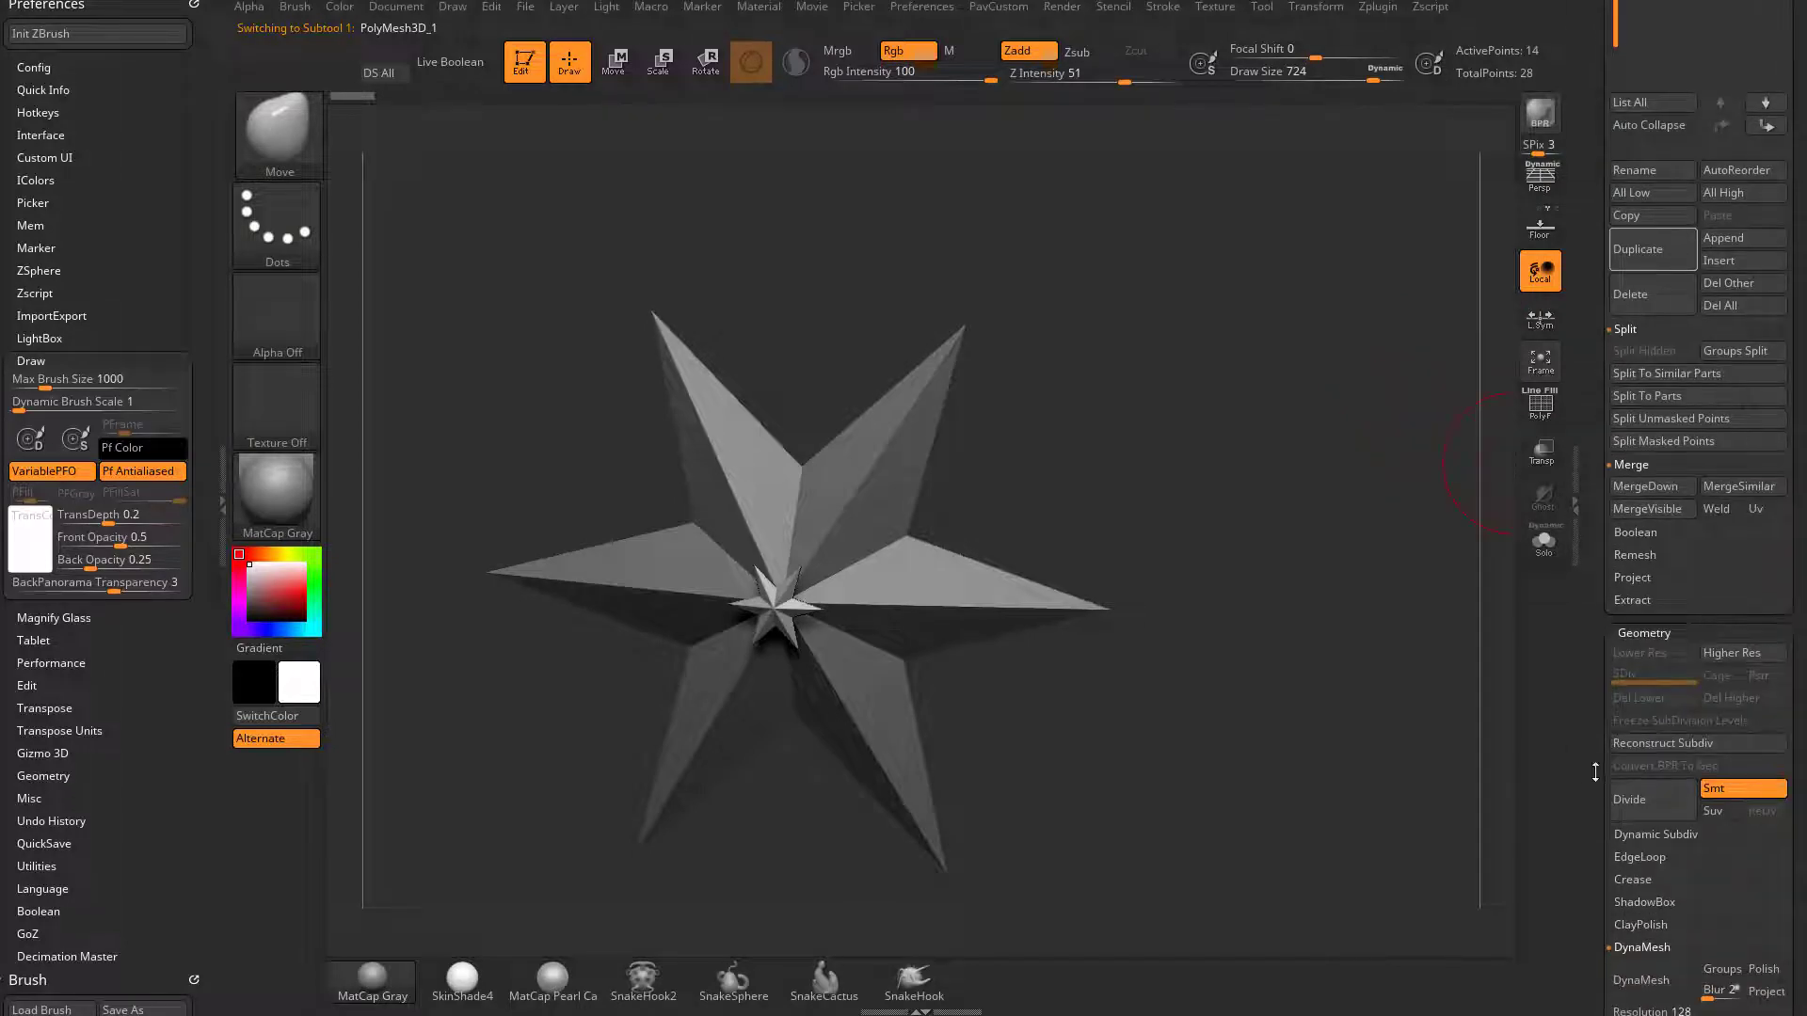
{"action": "scroll", "coordinate": [1596, 772], "scroll_direction": "down", "scroll_amount": 10}
{"action": "left_click_drag", "start_coordinate": [1111, 466], "coordinate": [840, 566]}
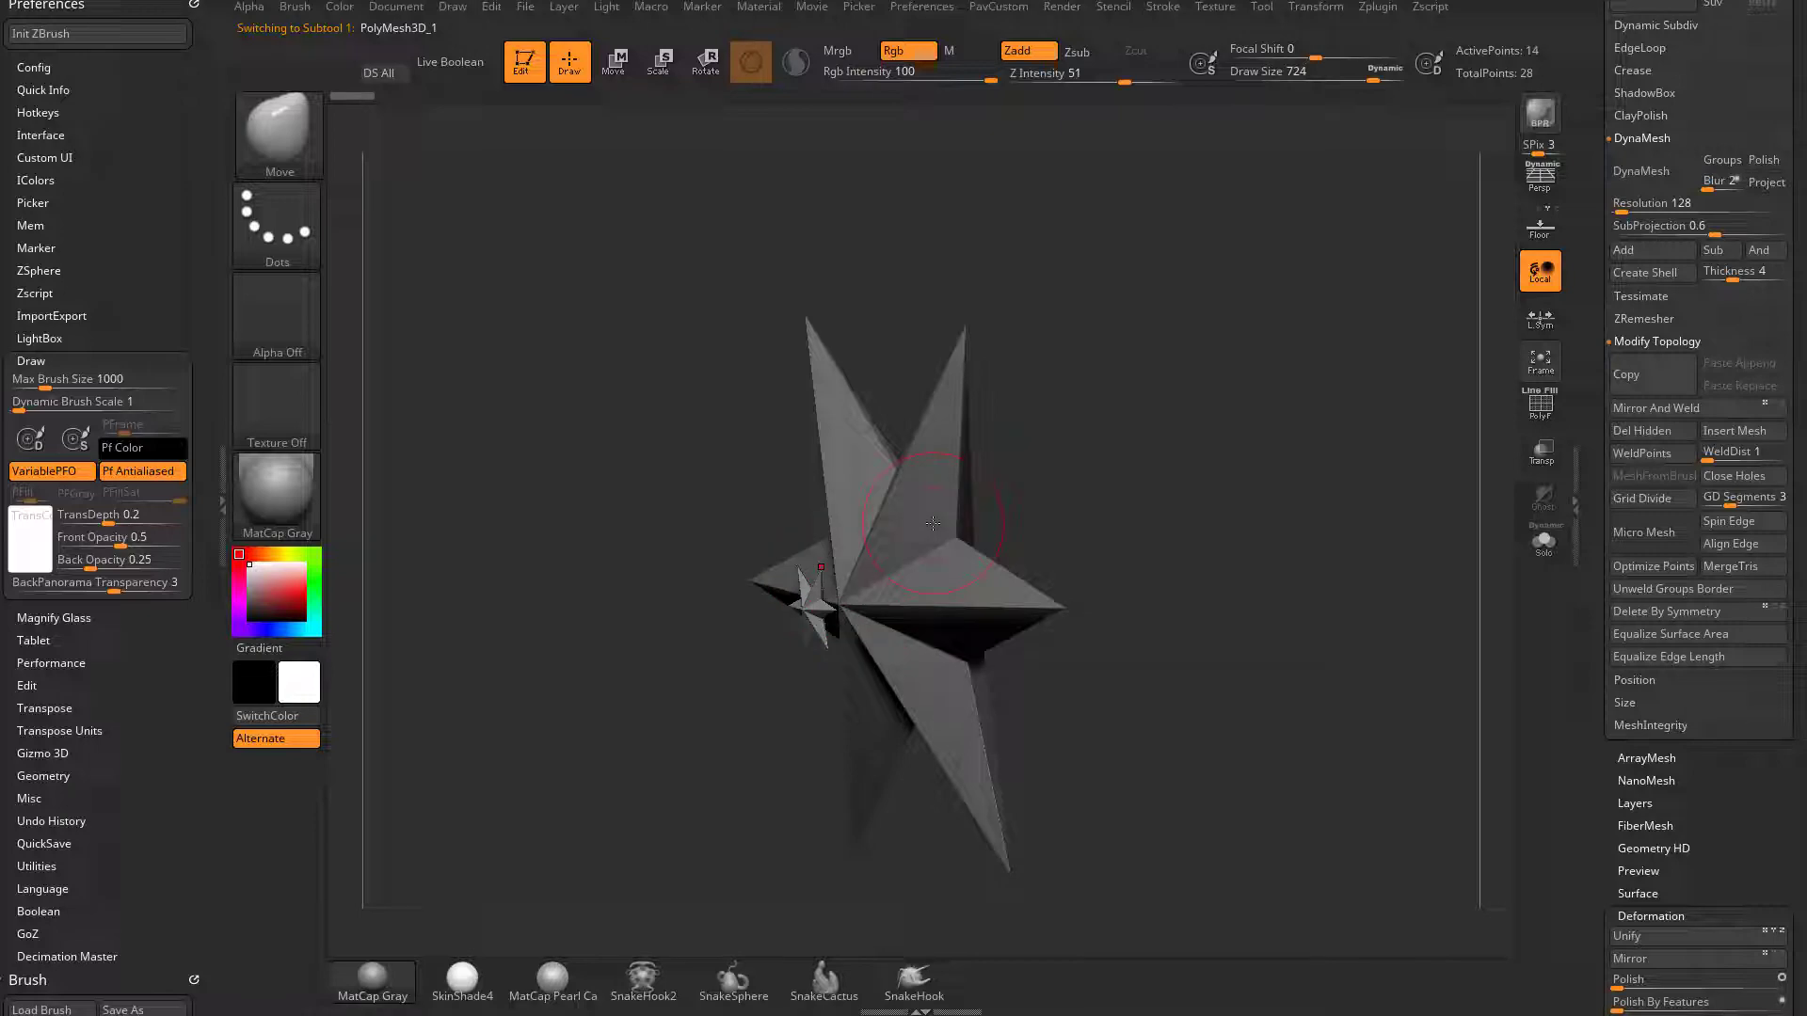
{"action": "left_click_drag", "start_coordinate": [1082, 490], "coordinate": [1349, 392]}
{"action": "scroll", "coordinate": [1608, 452], "scroll_direction": "down", "scroll_amount": 10}
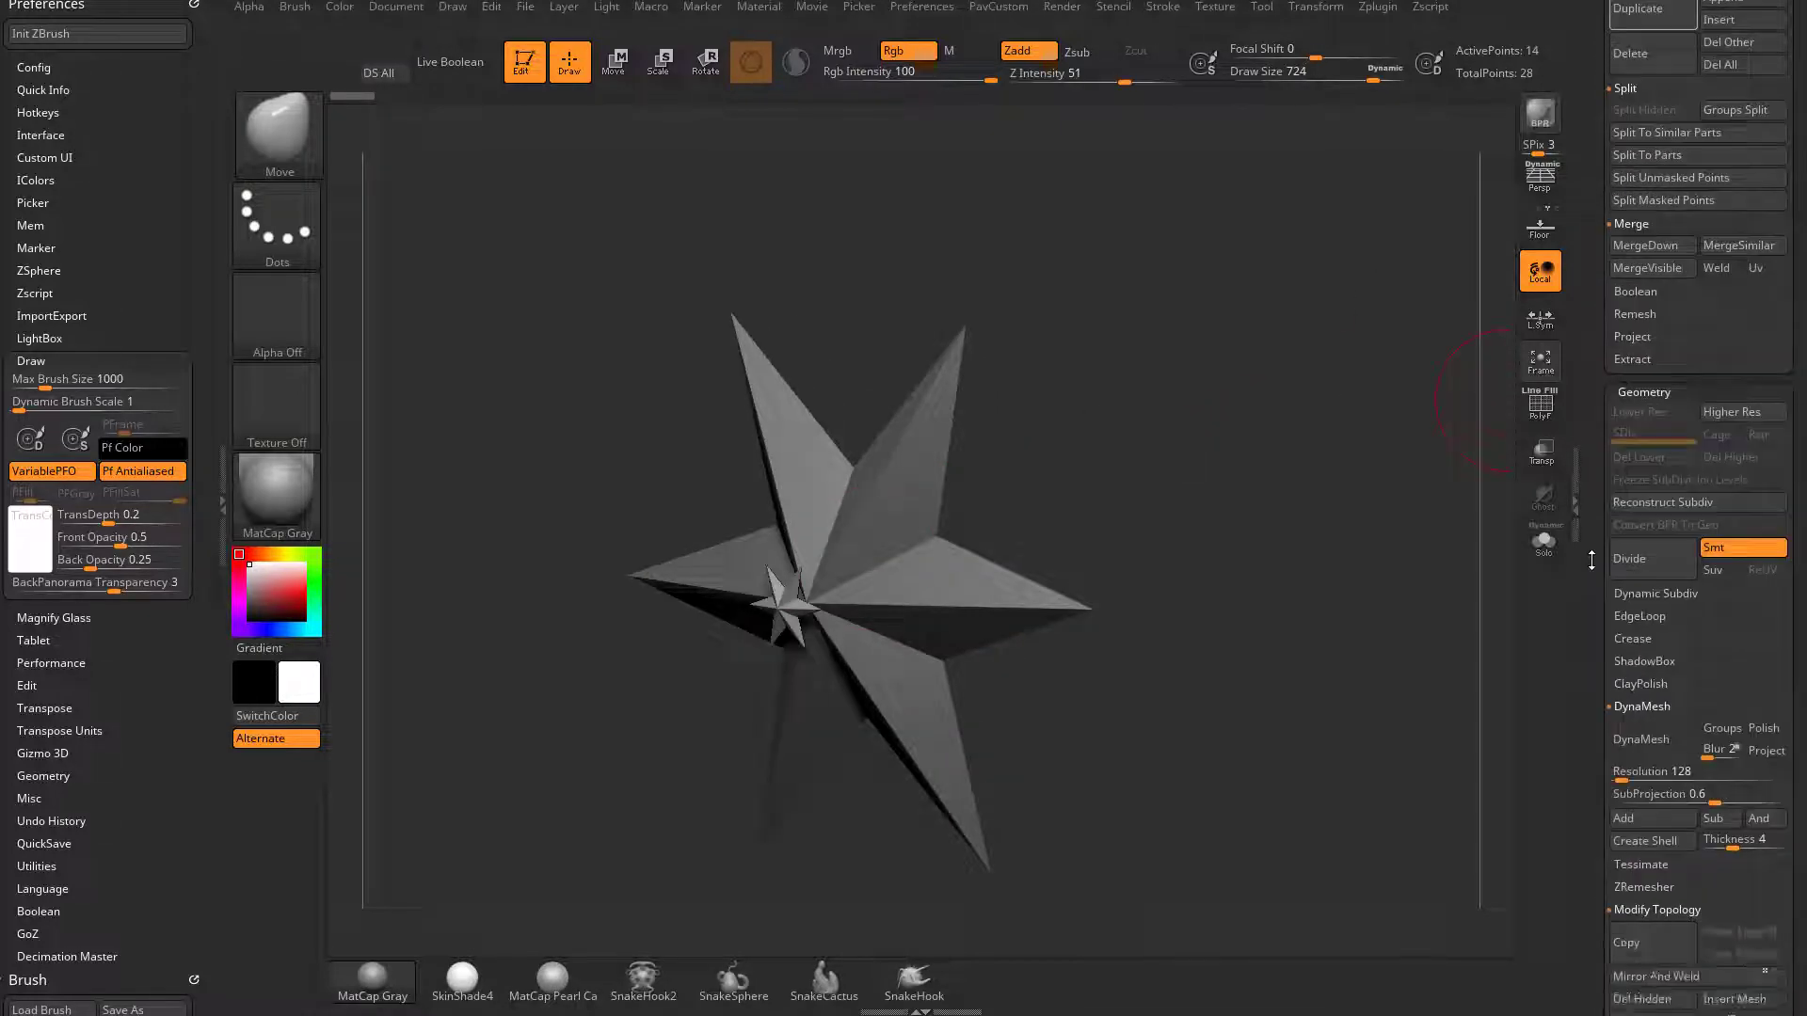
{"action": "scroll", "coordinate": [1594, 295], "scroll_direction": "down", "scroll_amount": 10}
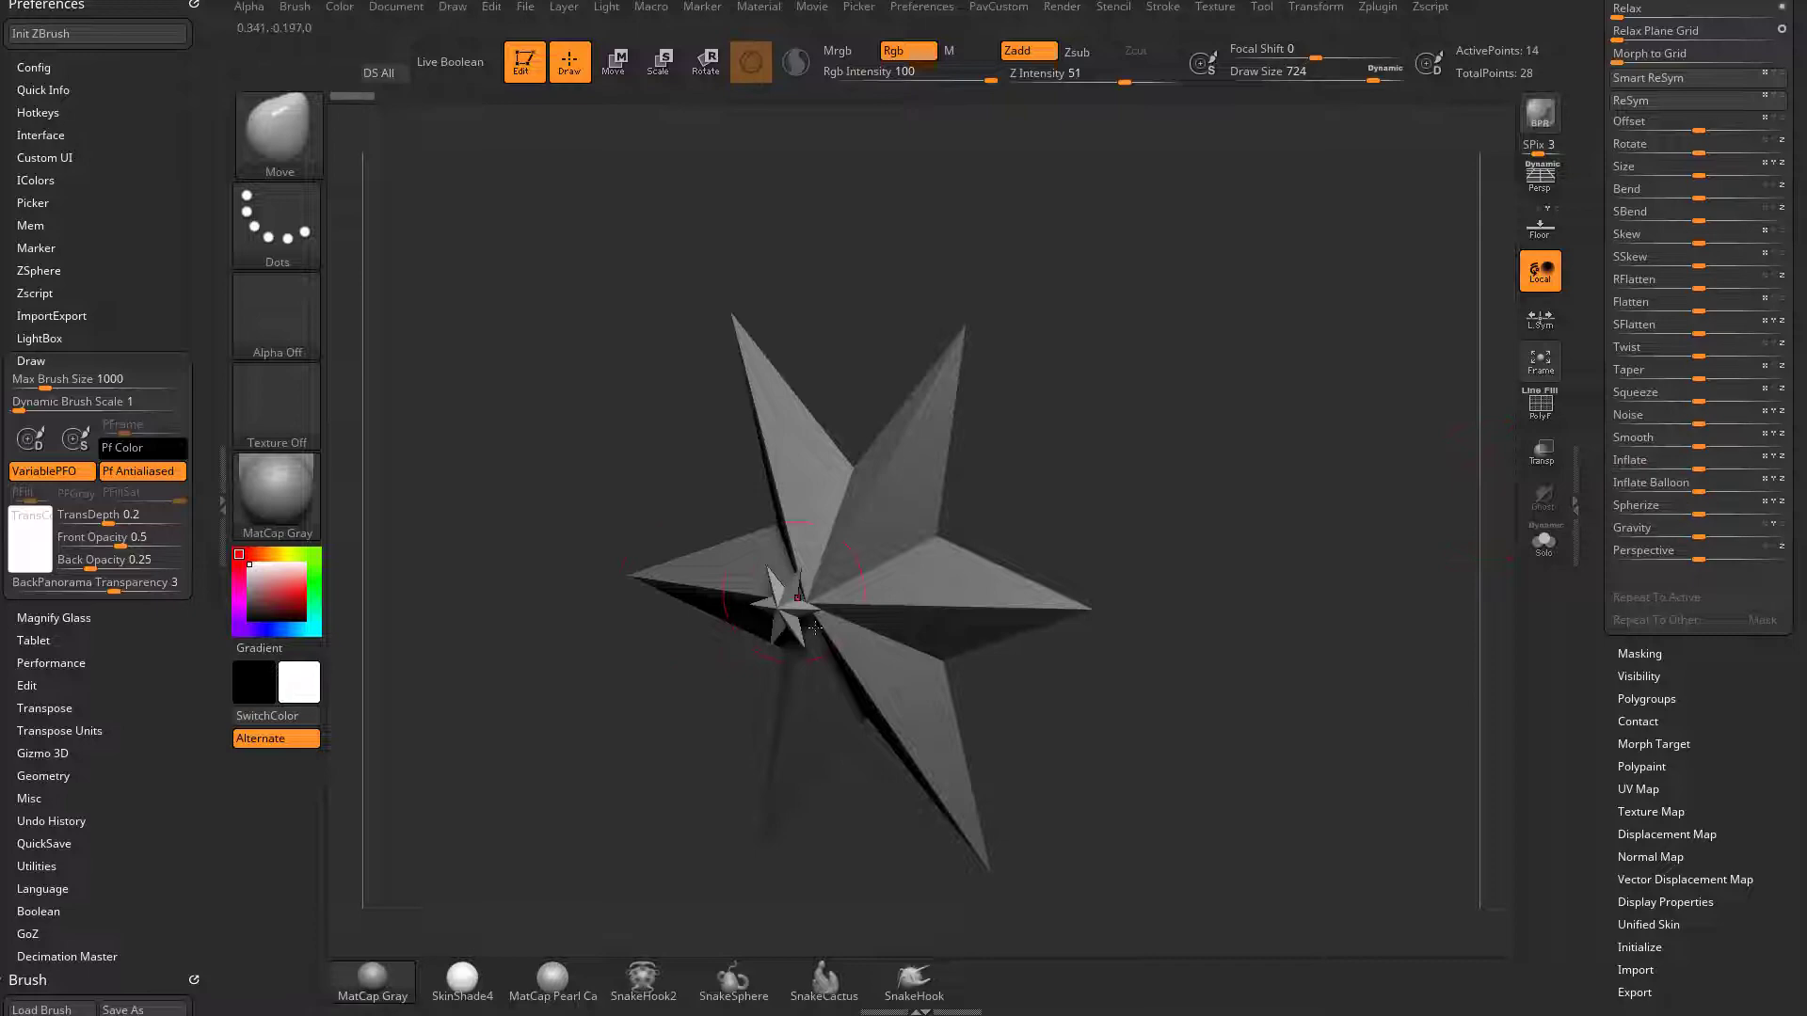
{"action": "scroll", "coordinate": [1597, 474], "scroll_direction": "up", "scroll_amount": 15}
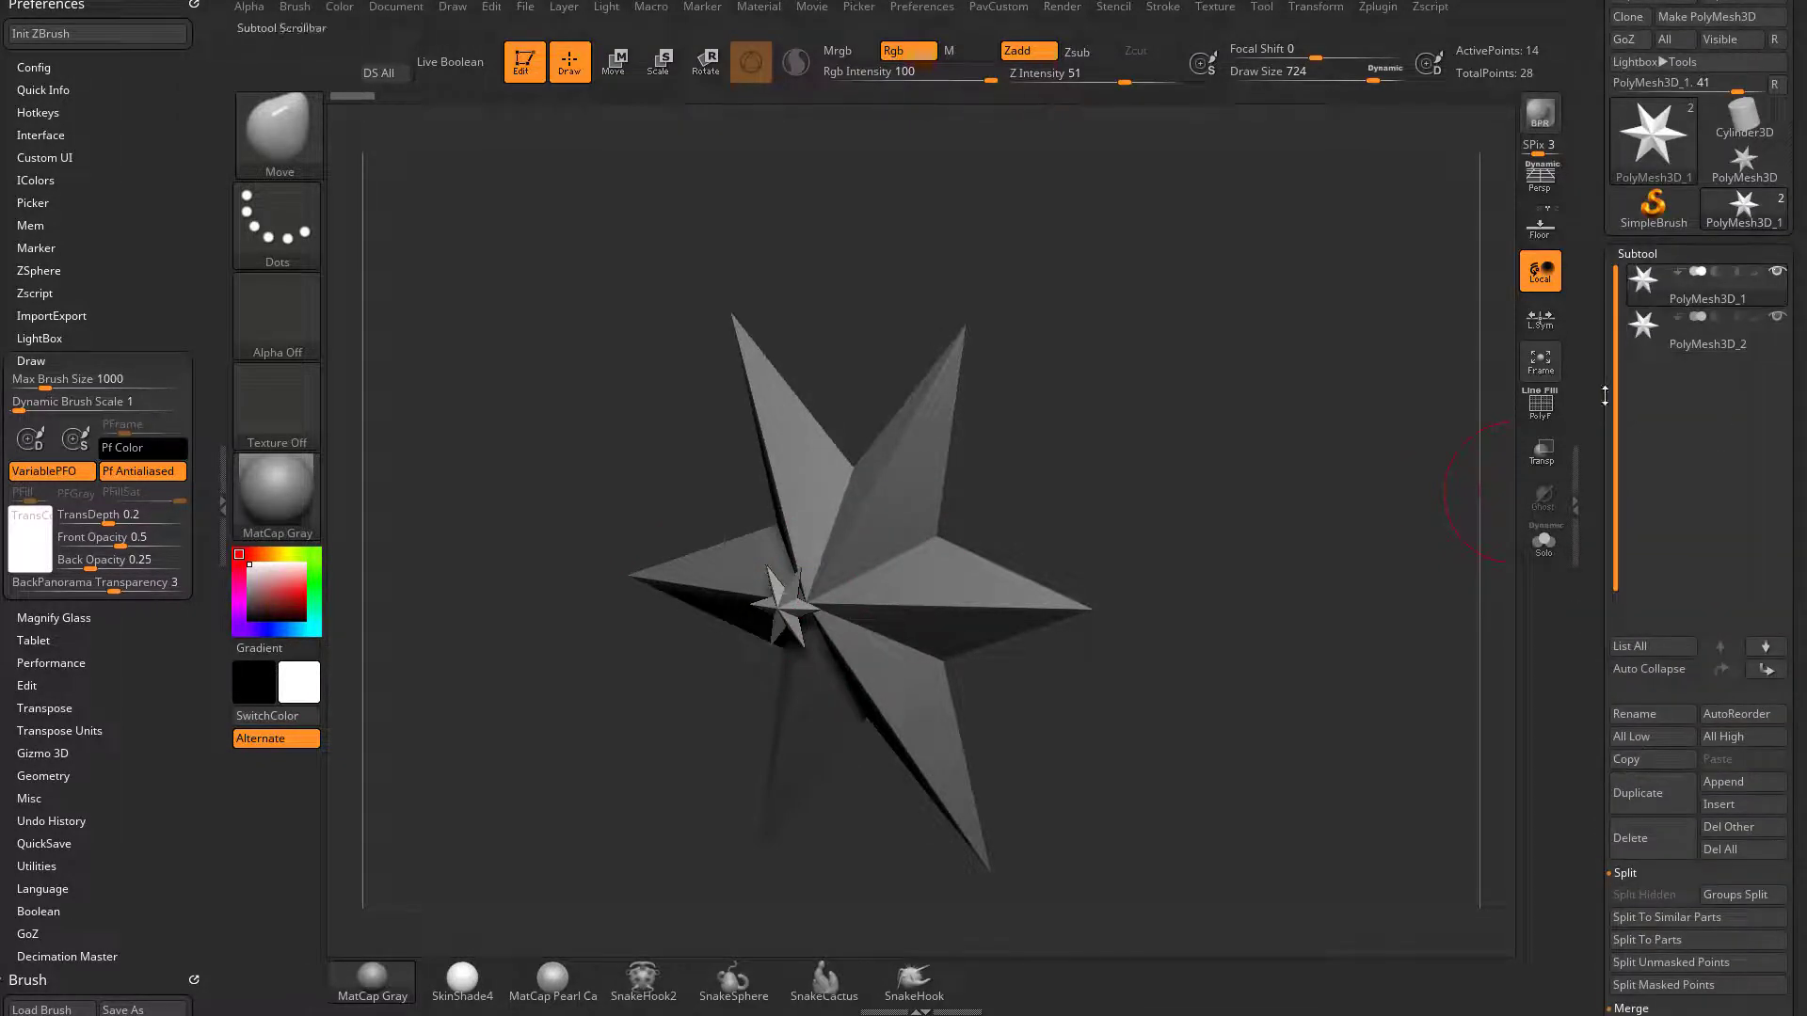
- Merge the two star subtools down into a single PolyMesh3D_1
{"action": "scroll", "coordinate": [1653, 527], "scroll_direction": "down", "scroll_amount": 10}
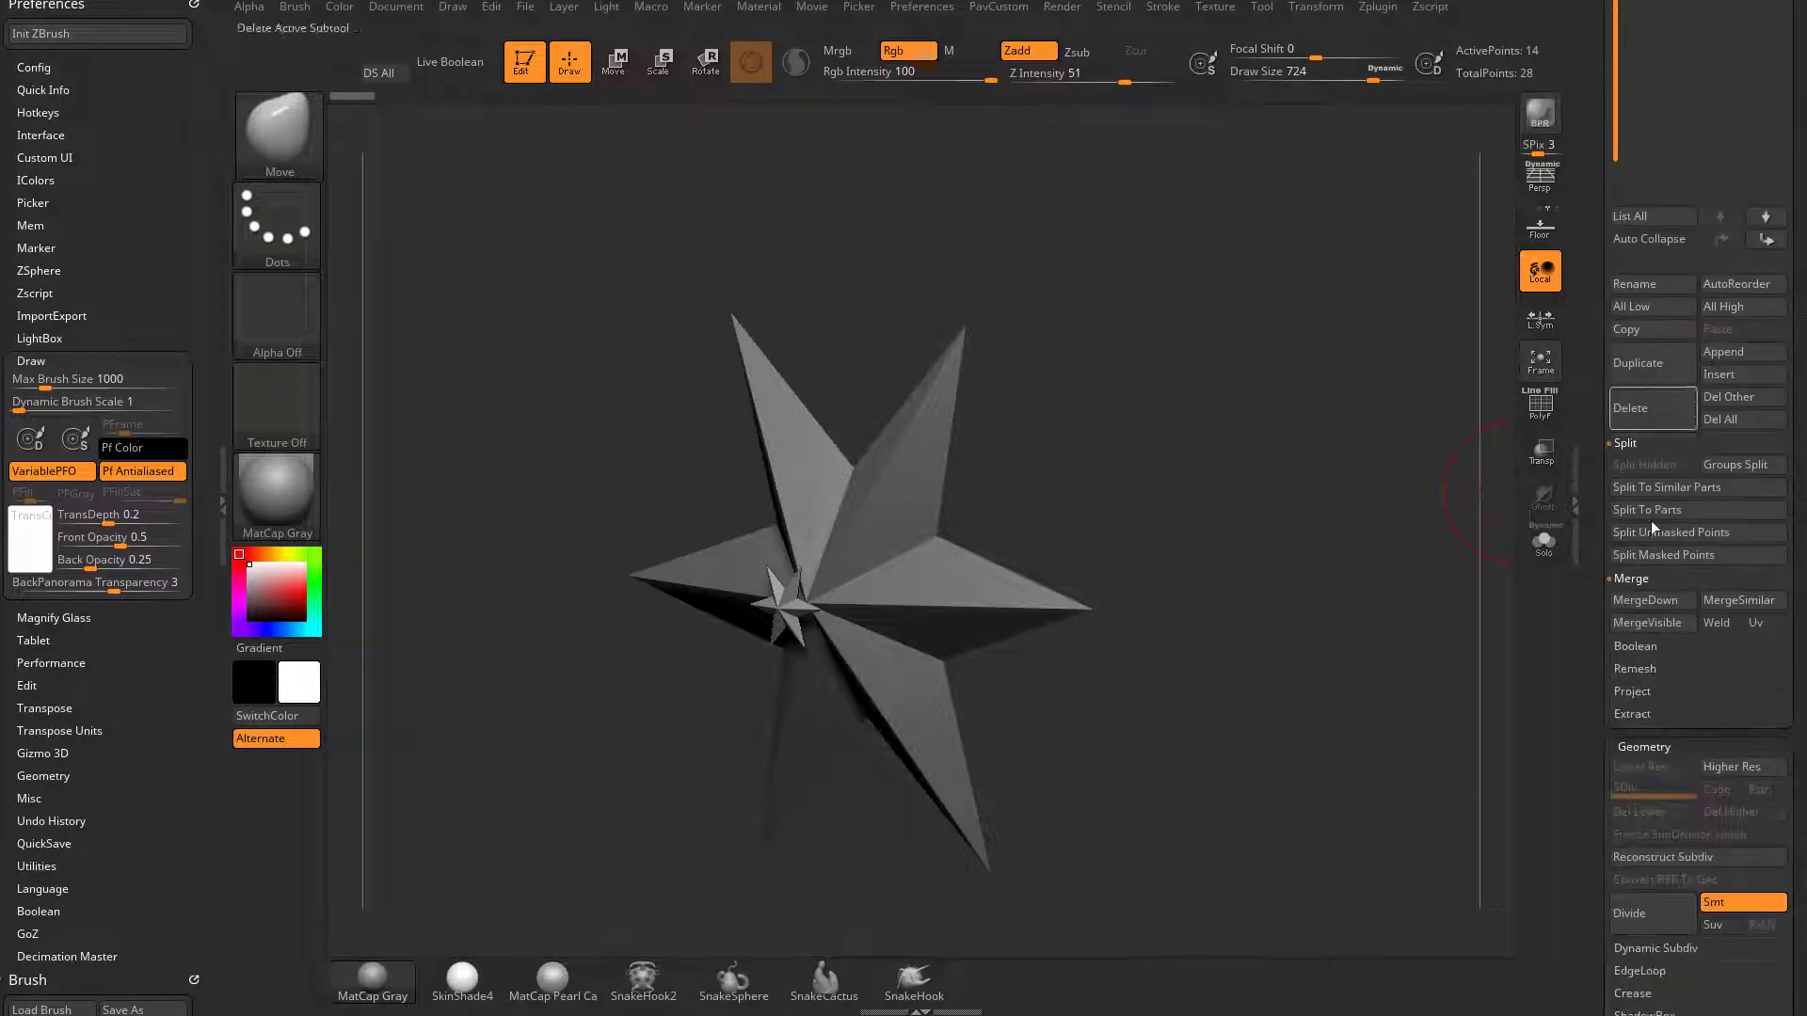
{"action": "left_click", "coordinate": [1645, 600]}
{"action": "scroll", "coordinate": [1657, 571], "scroll_direction": "up", "scroll_amount": 10}
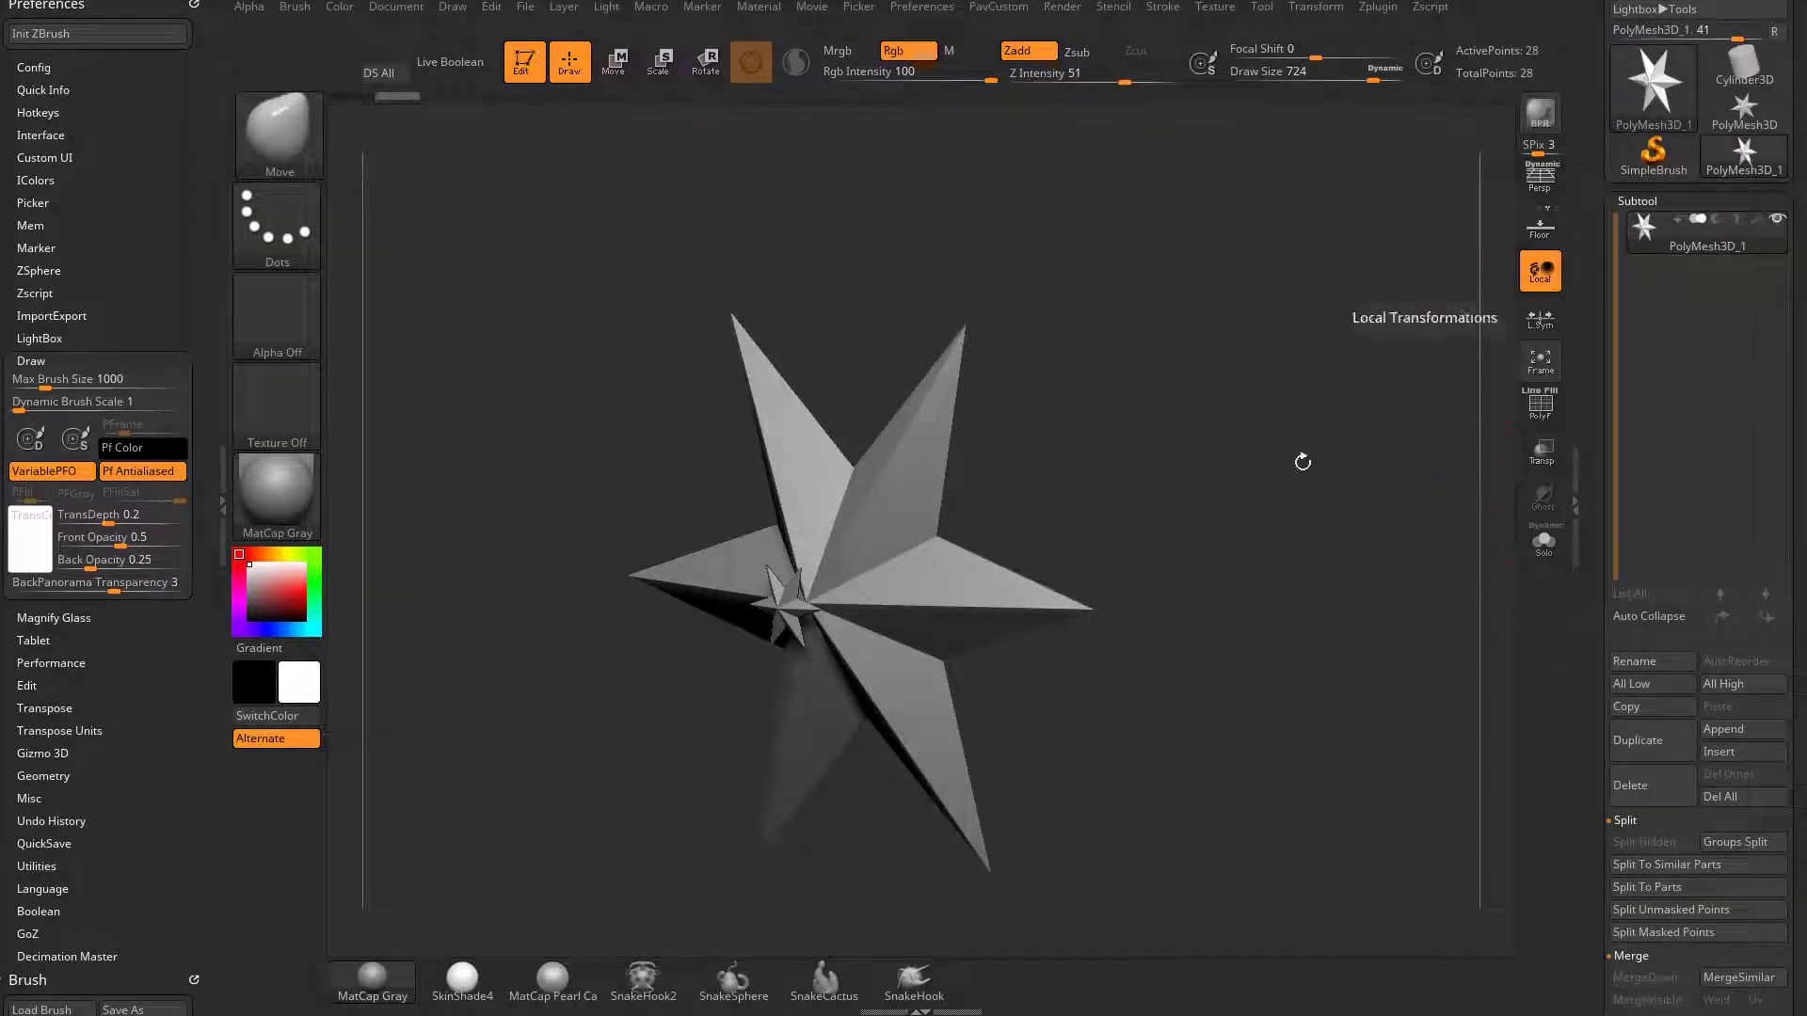
{"action": "left_click_drag", "start_coordinate": [1302, 461], "coordinate": [1319, 472]}
- Unify the star to standard primitive size and frame it in view
{"action": "scroll", "coordinate": [1582, 325], "scroll_direction": "down", "scroll_amount": 10}
{"action": "scroll", "coordinate": [1582, 325], "scroll_direction": "down", "scroll_amount": 5}
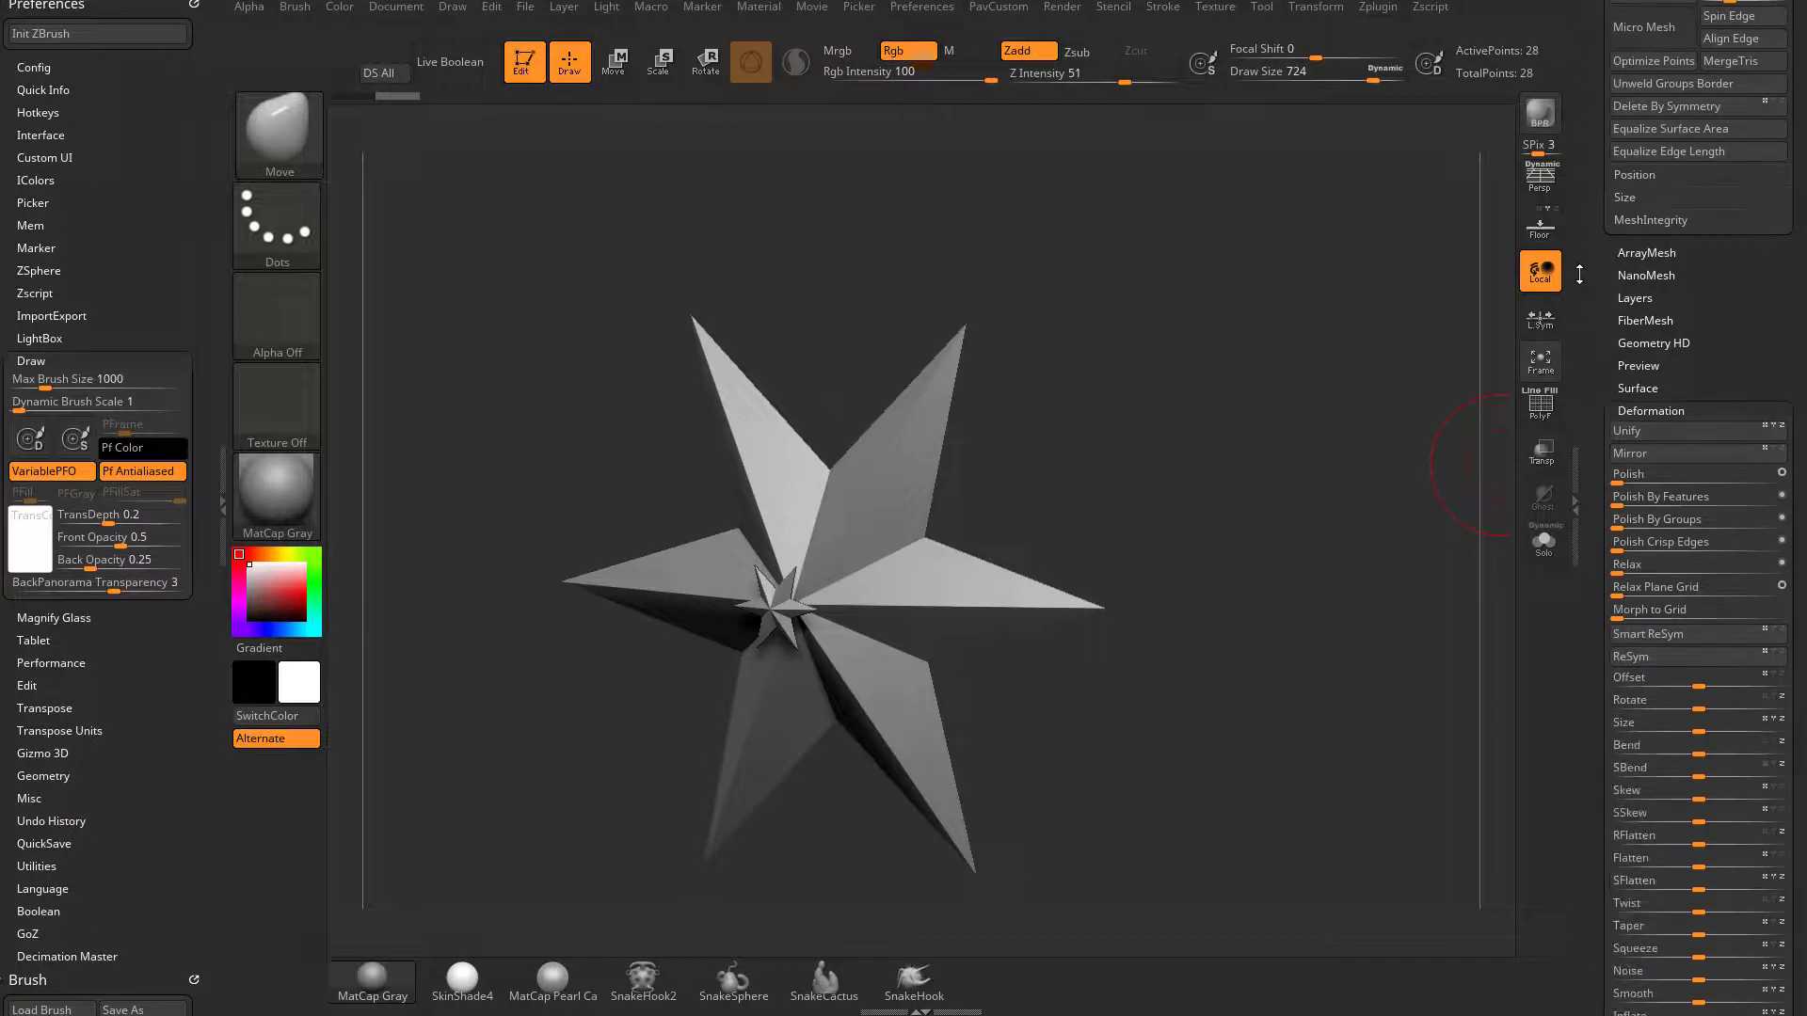
{"action": "left_click", "coordinate": [1637, 442]}
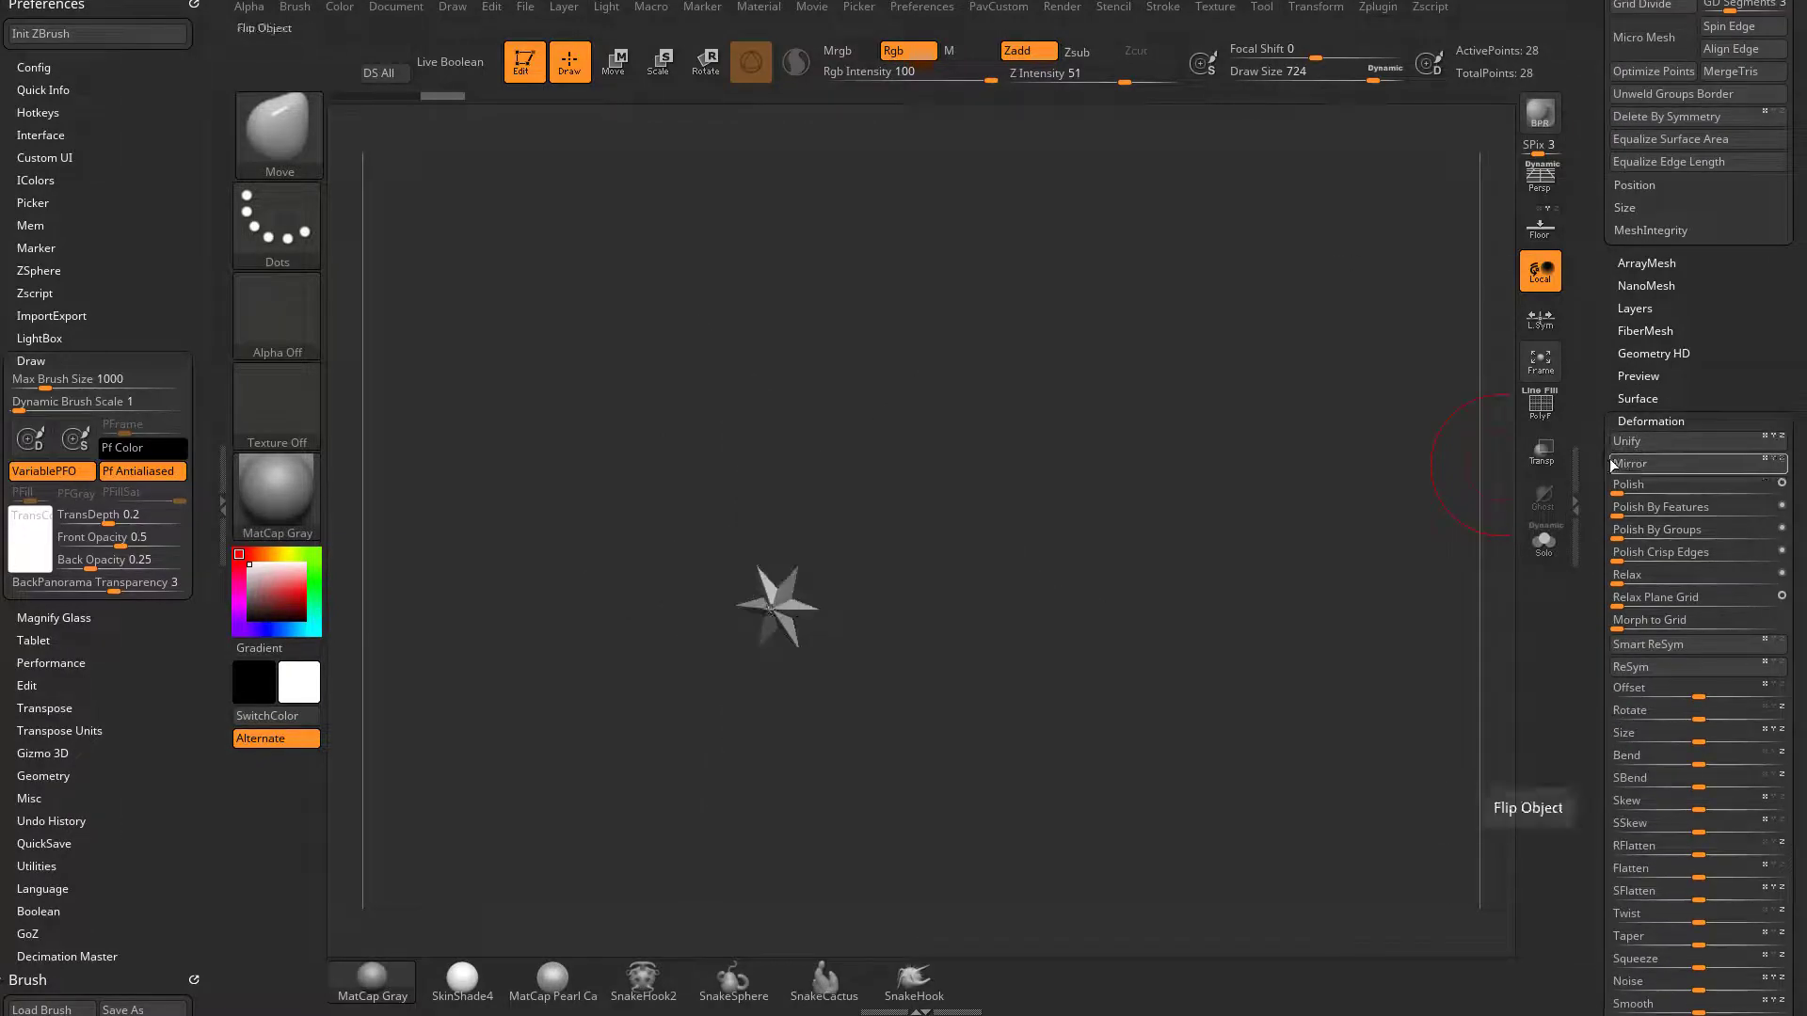
{"action": "key", "text": "f"}
- Show the floor grid under the star and tilt the view above it
{"action": "left_click", "coordinate": [1542, 406]}
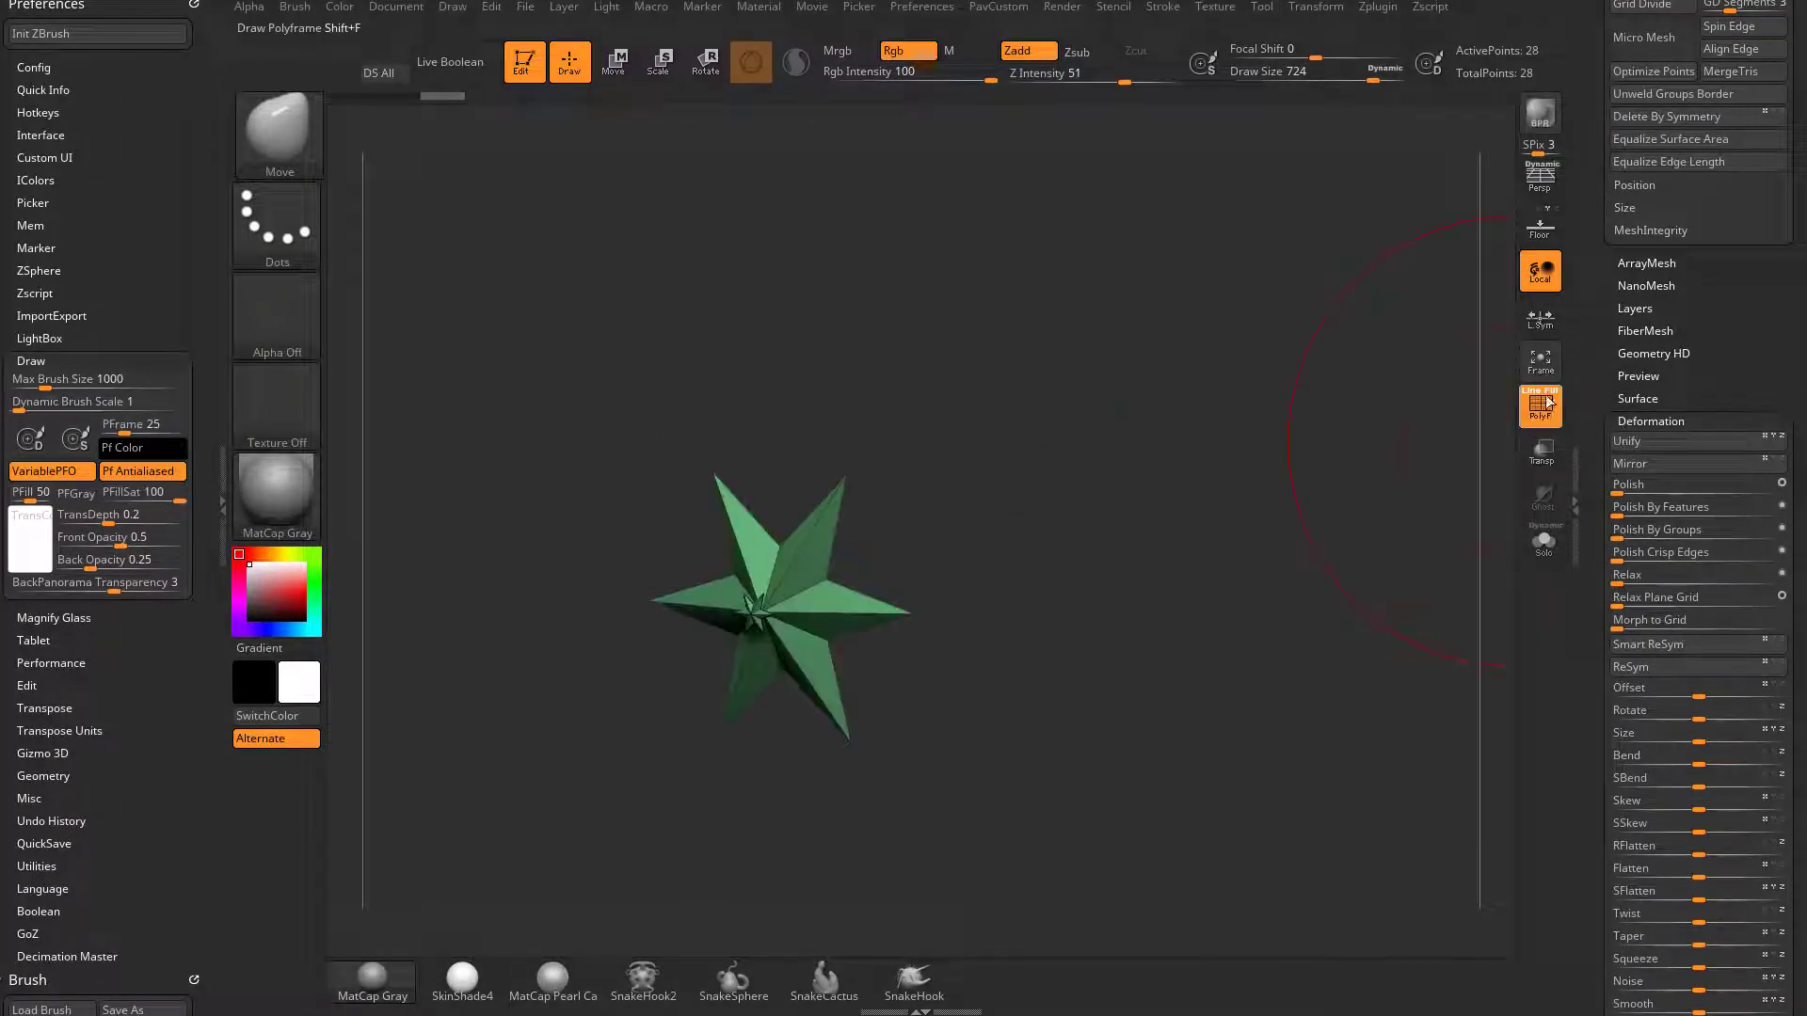
{"action": "left_click", "coordinate": [1542, 406]}
{"action": "left_click", "coordinate": [1540, 227]}
{"action": "left_click_drag", "start_coordinate": [1177, 452], "coordinate": [1214, 471]}
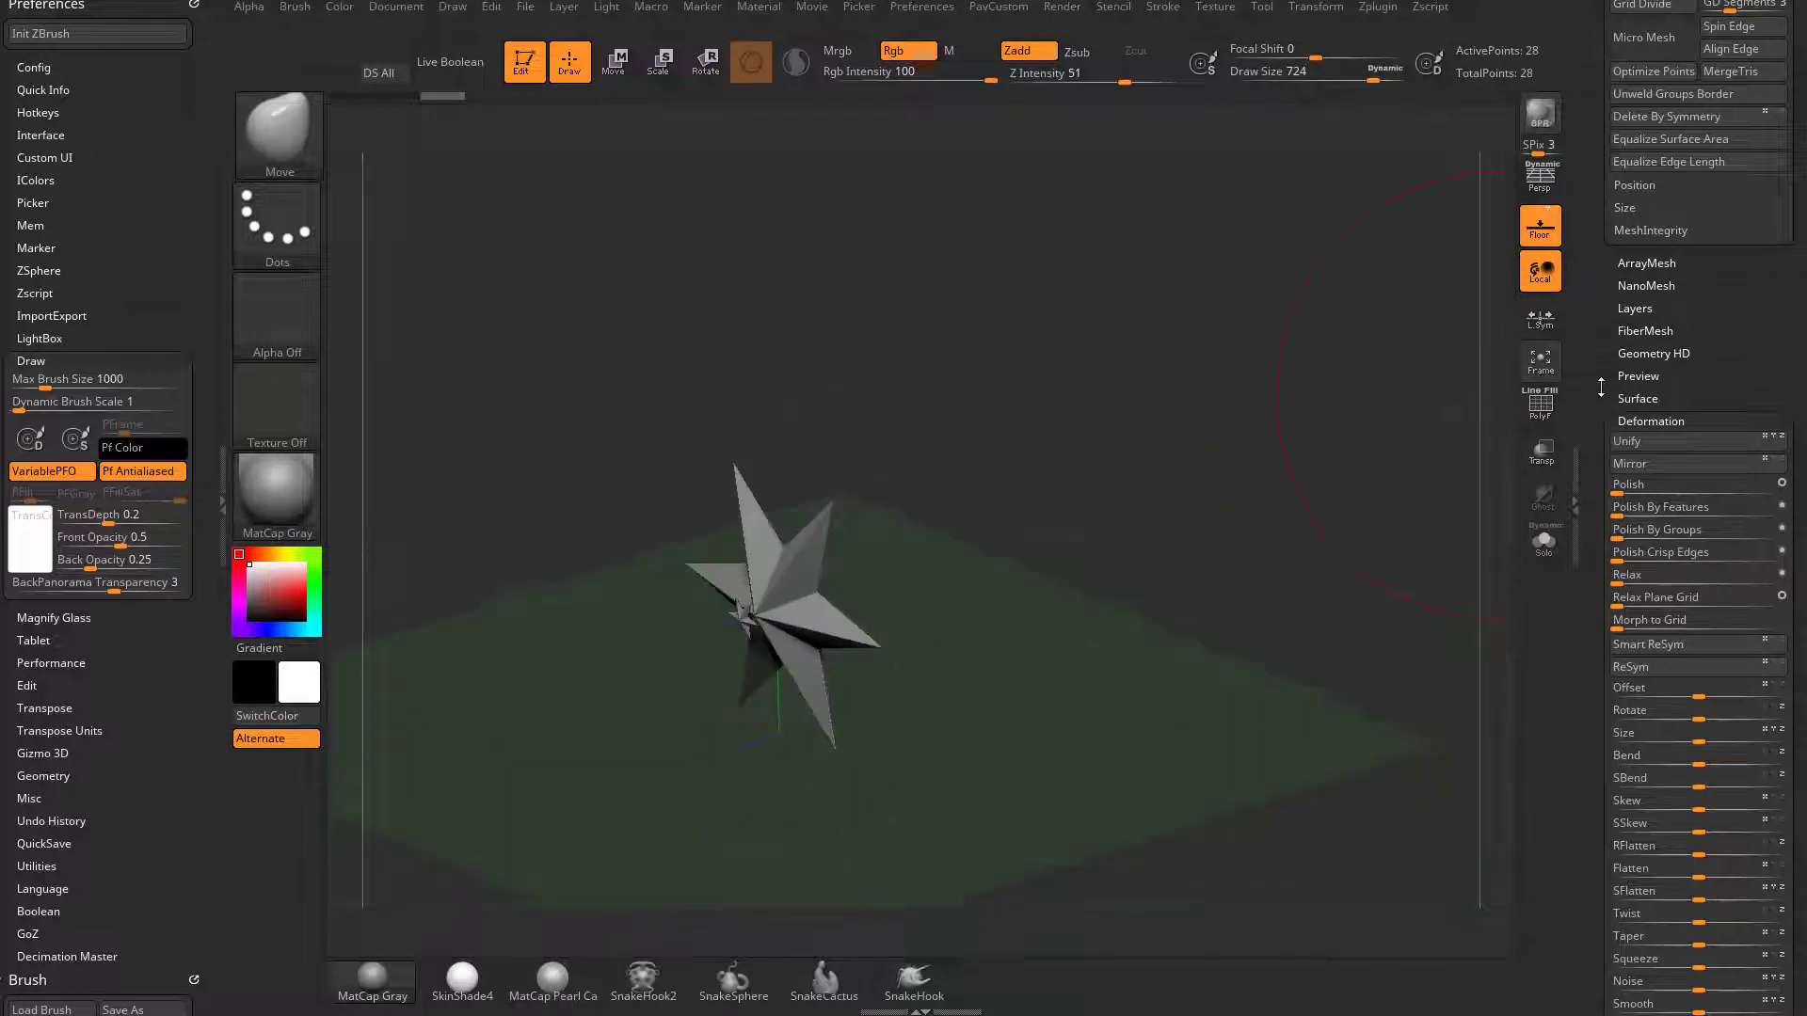
{"action": "left_click_drag", "start_coordinate": [1591, 372], "coordinate": [1583, 669]}
- Append a Cube3D subtool and turn on transparency to compare it with the star
{"action": "left_click", "coordinate": [1749, 608]}
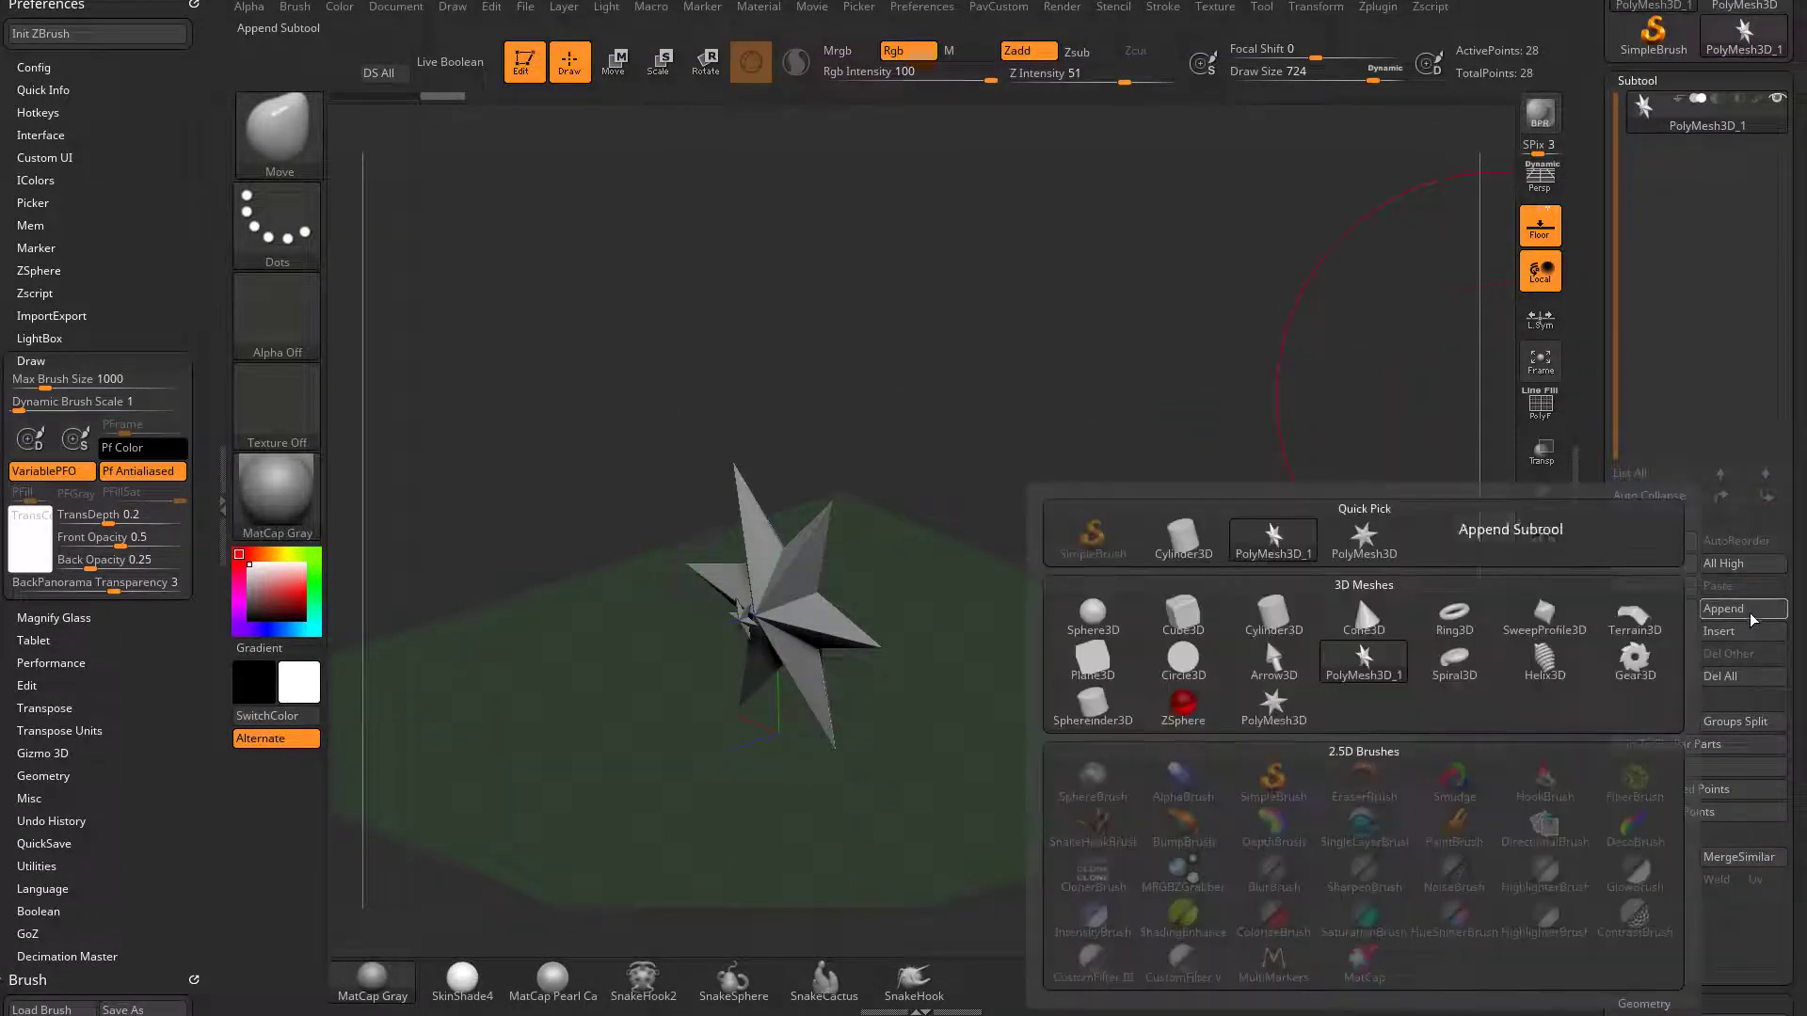
{"action": "left_click", "coordinate": [1184, 616]}
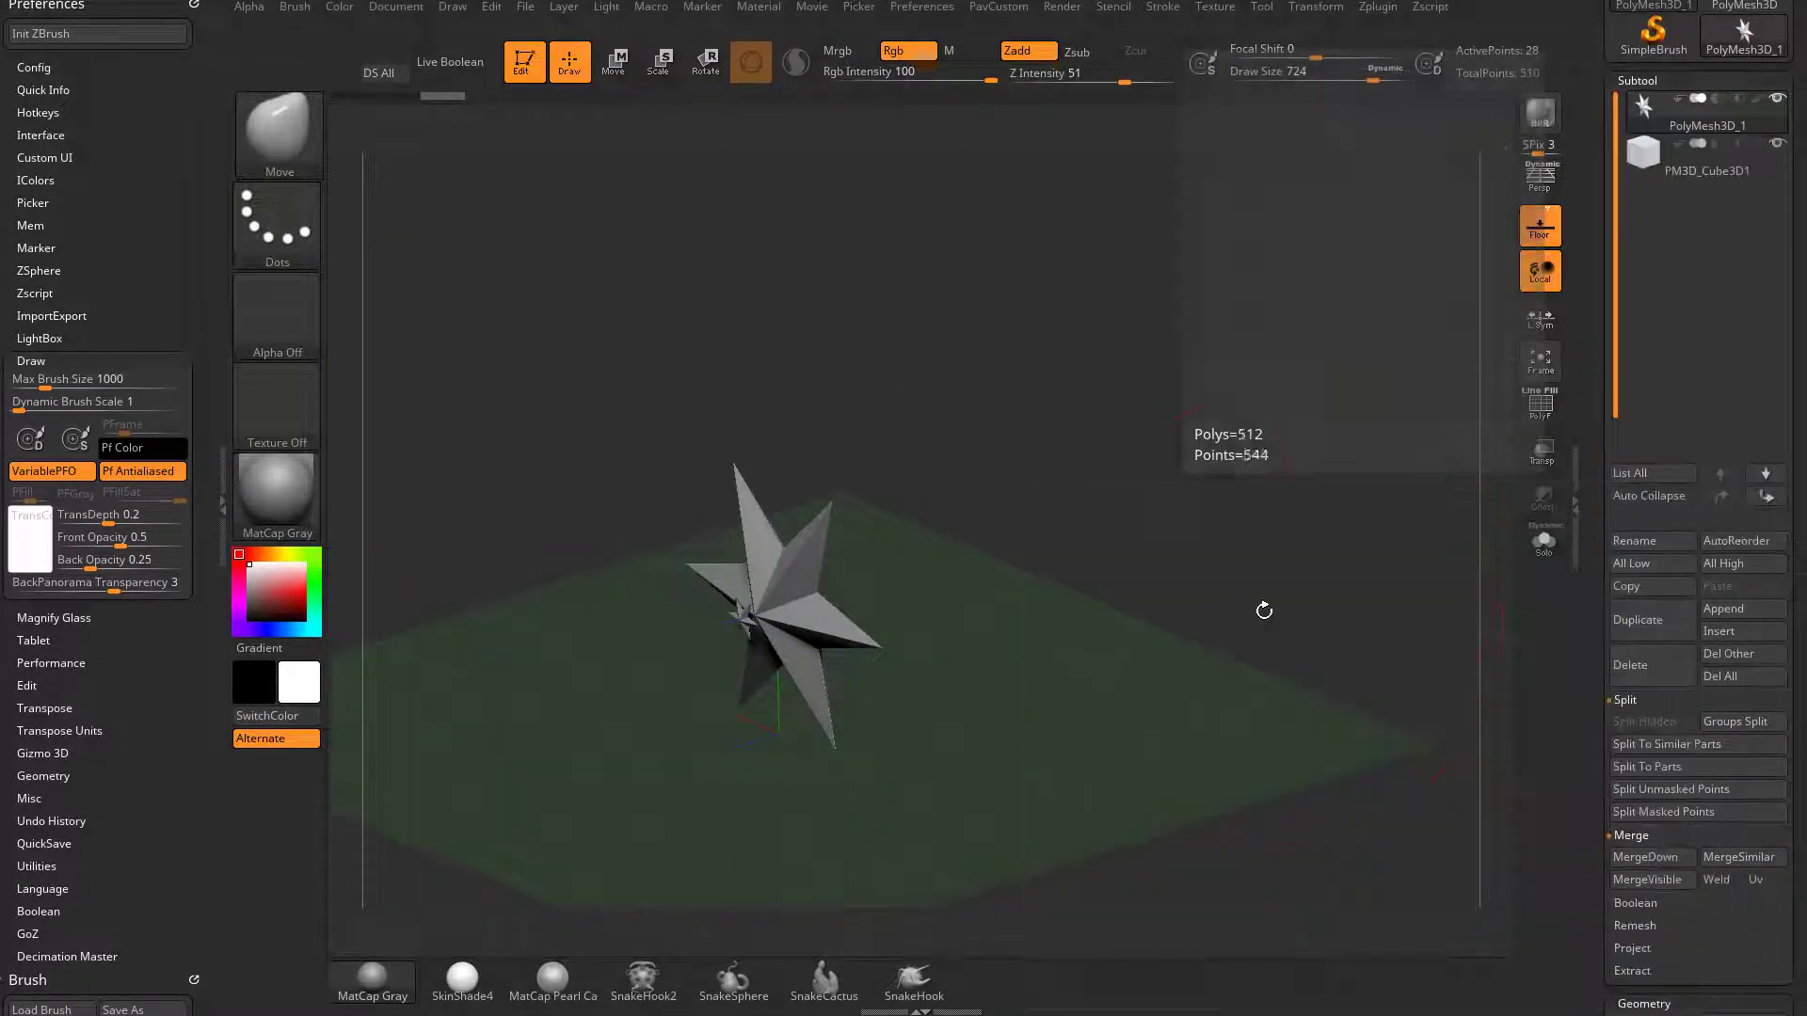
{"action": "left_click", "coordinate": [1542, 452]}
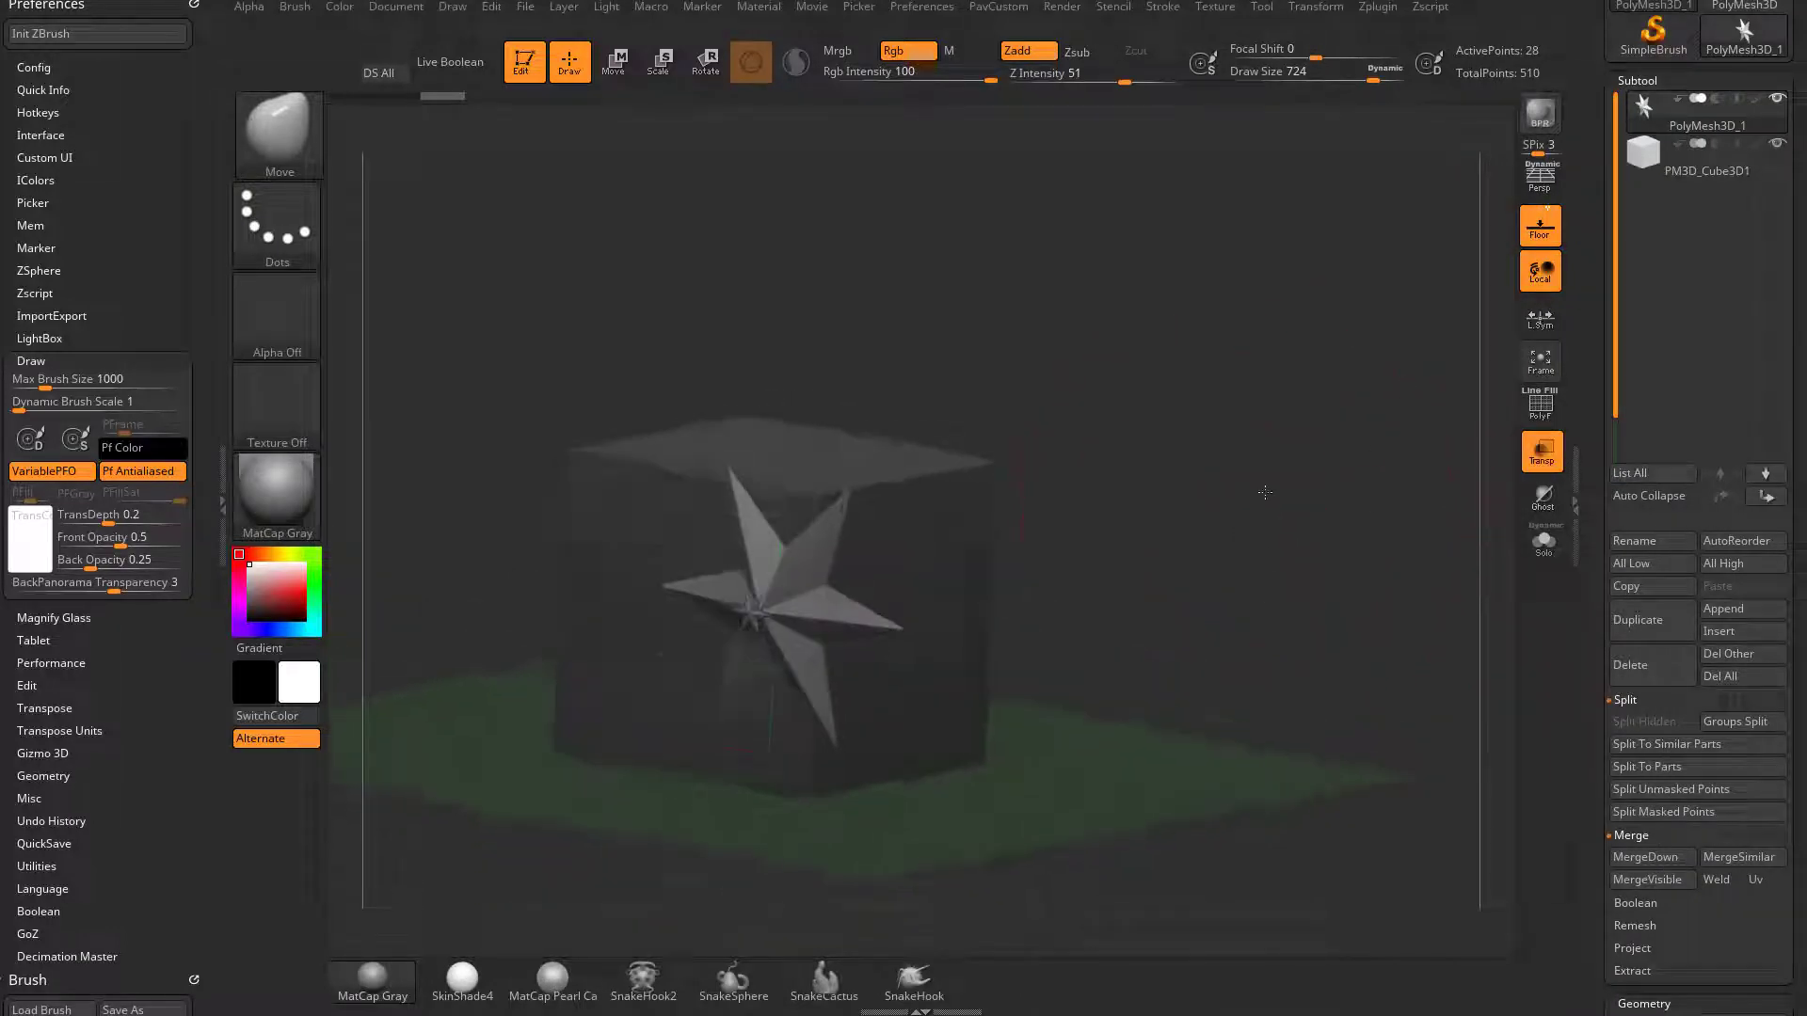
{"action": "left_click_drag", "start_coordinate": [1186, 442], "coordinate": [1219, 528]}
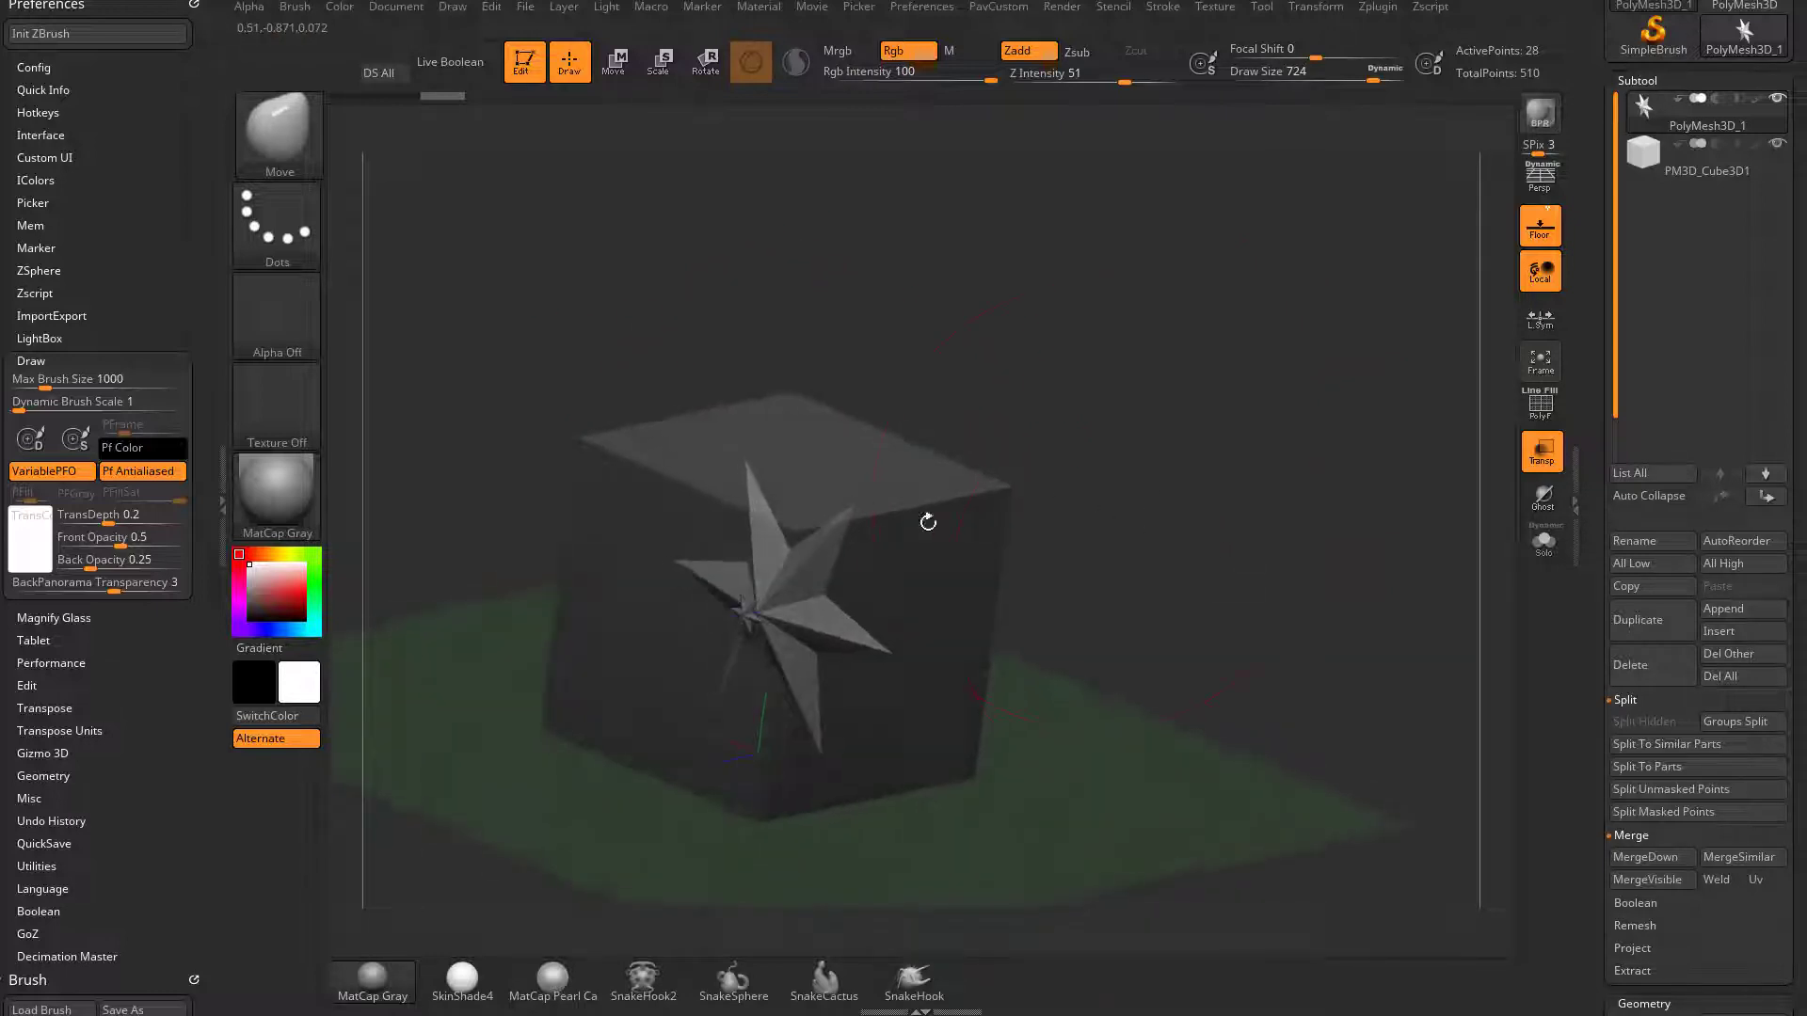
- Delete the PM3D_Cube3D1 subtool, leaving only the star
{"action": "left_click", "coordinate": [1710, 169]}
{"action": "left_click", "coordinate": [1633, 666]}
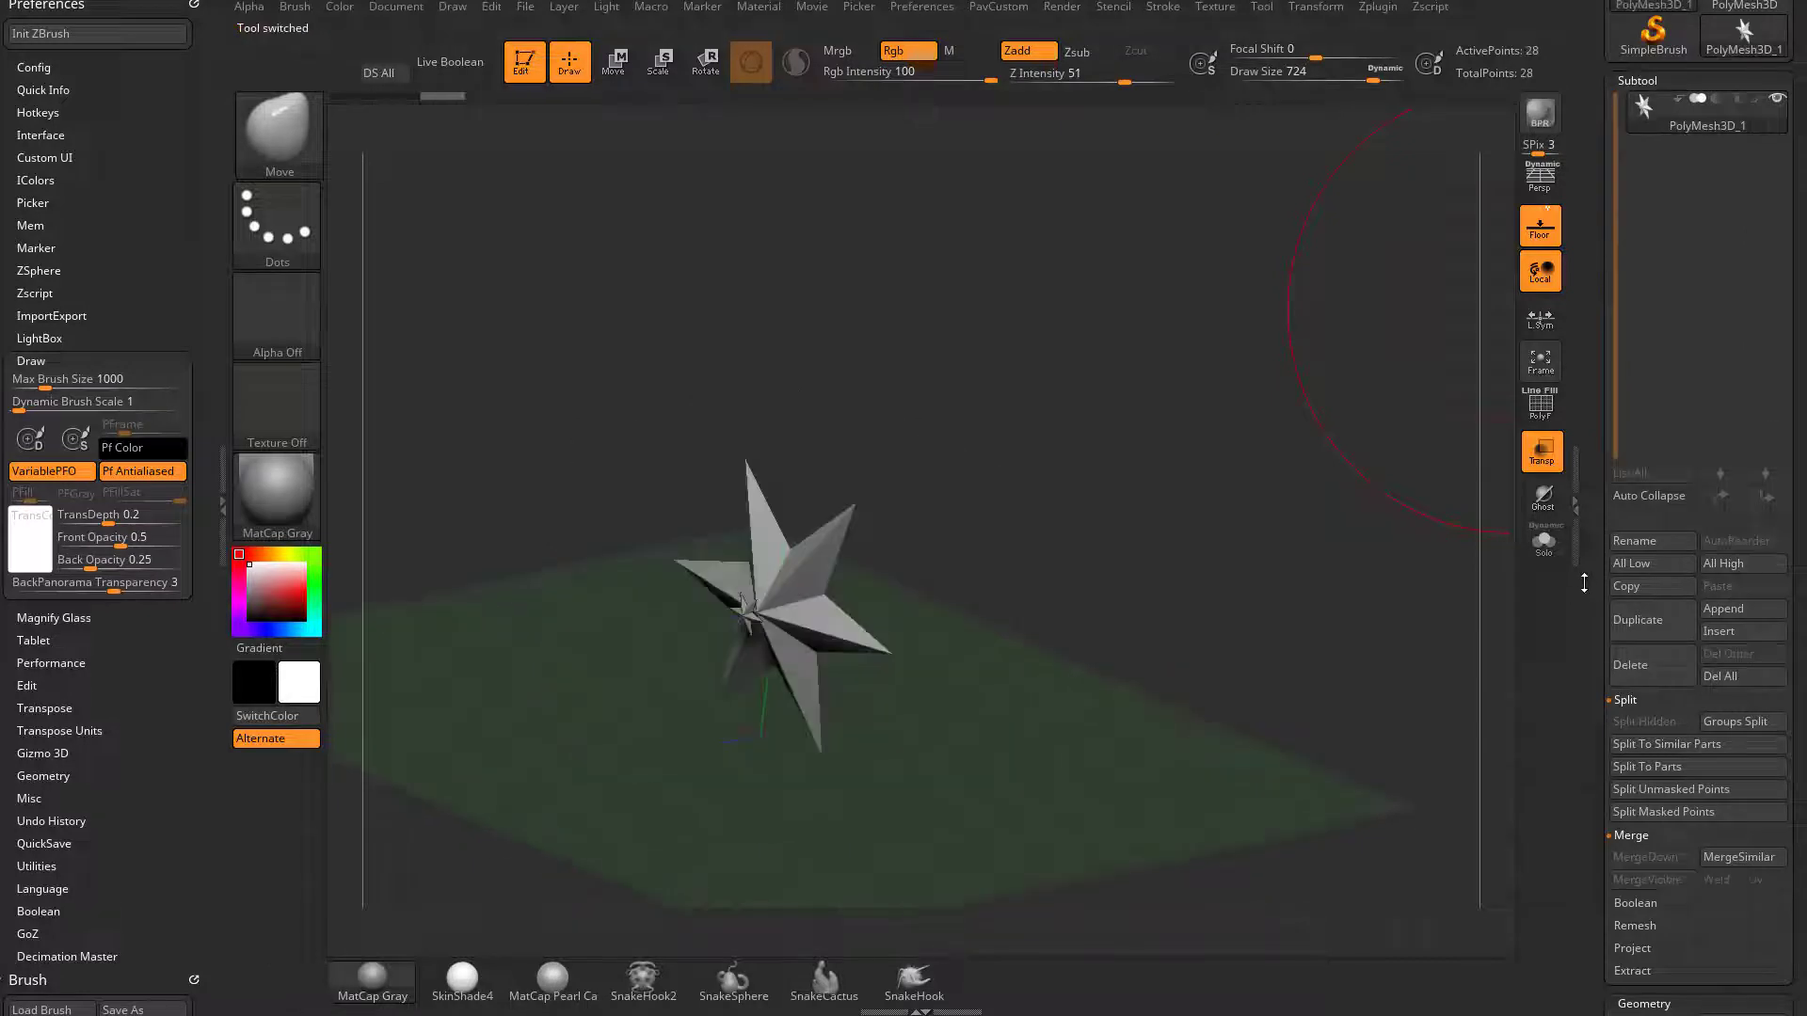
{"action": "left_click_drag", "start_coordinate": [1584, 584], "coordinate": [1584, 605]}
{"action": "mouse_move", "coordinate": [1259, 558]}
{"action": "left_mouse_down"}
{"action": "mouse_move", "coordinate": [1223, 571]}
{"action": "mouse_move", "coordinate": [1243, 575]}
{"action": "left_mouse_up"}
{"action": "key", "text": "s"}
{"action": "key", "text": "s"}
{"action": "left_click_drag", "start_coordinate": [1243, 575], "coordinate": [1231, 578]}
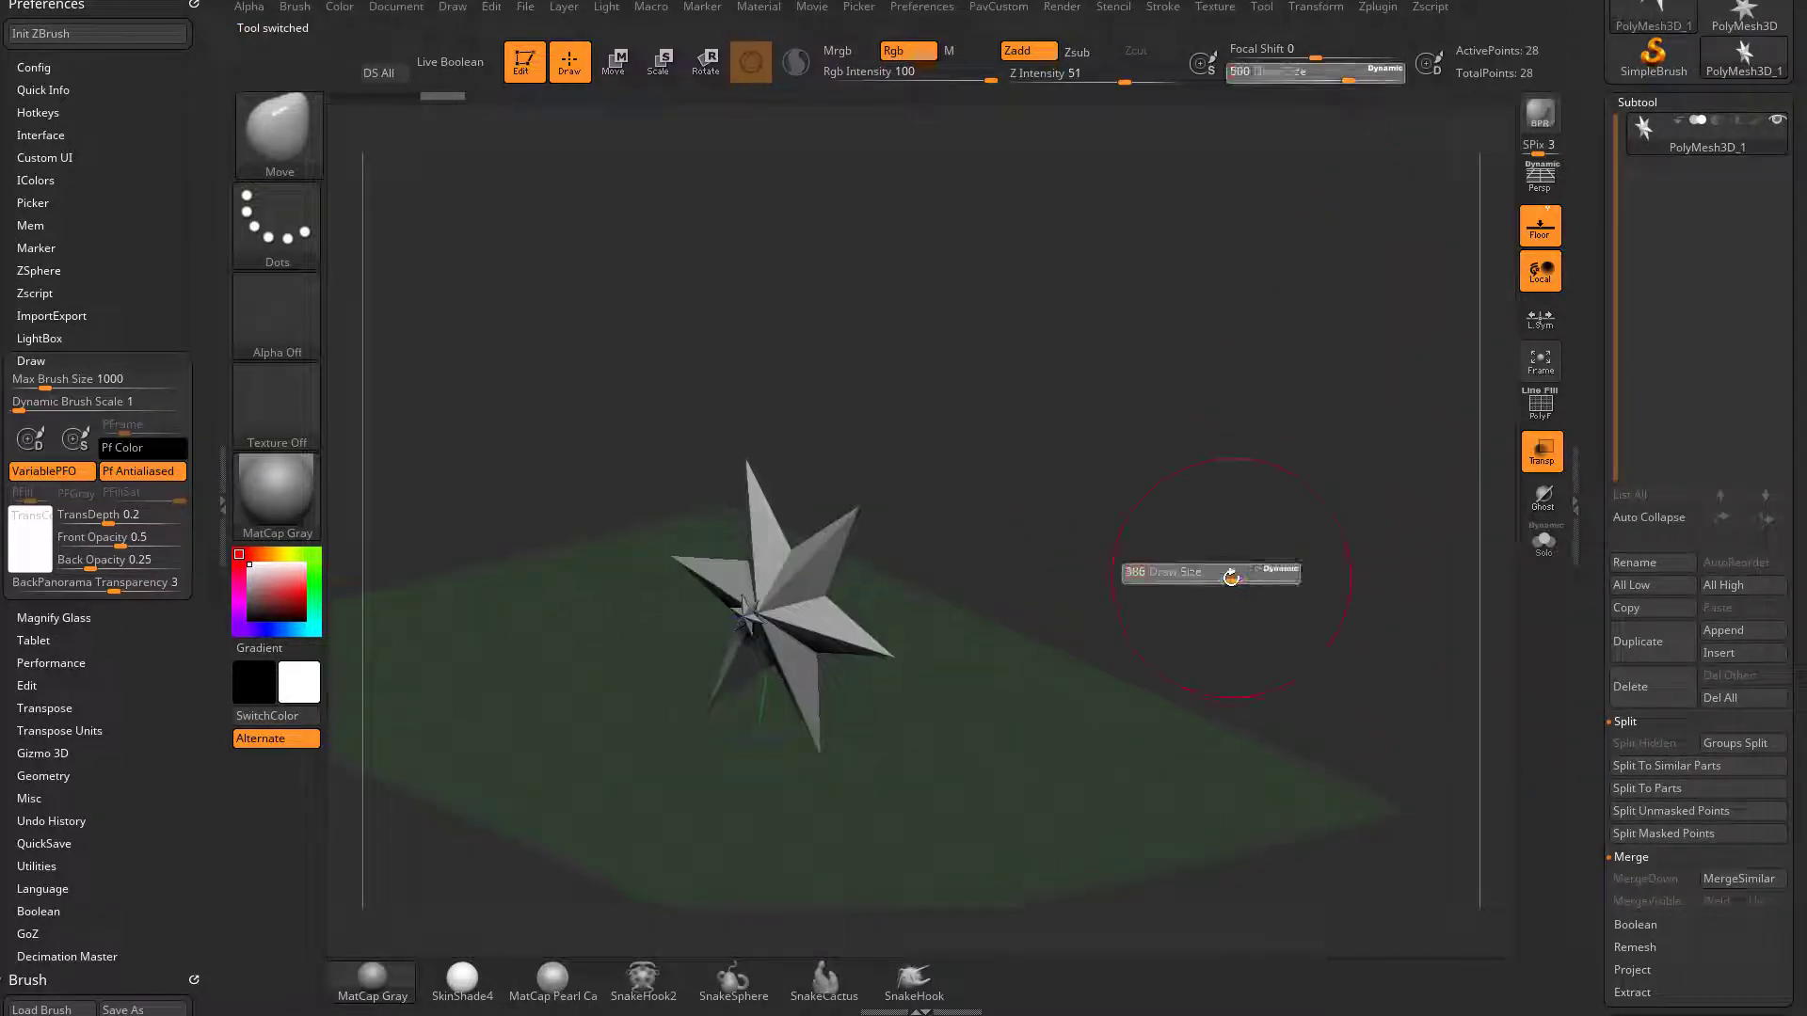
{"action": "type", "text": "386"}
{"action": "key", "text": "Return"}
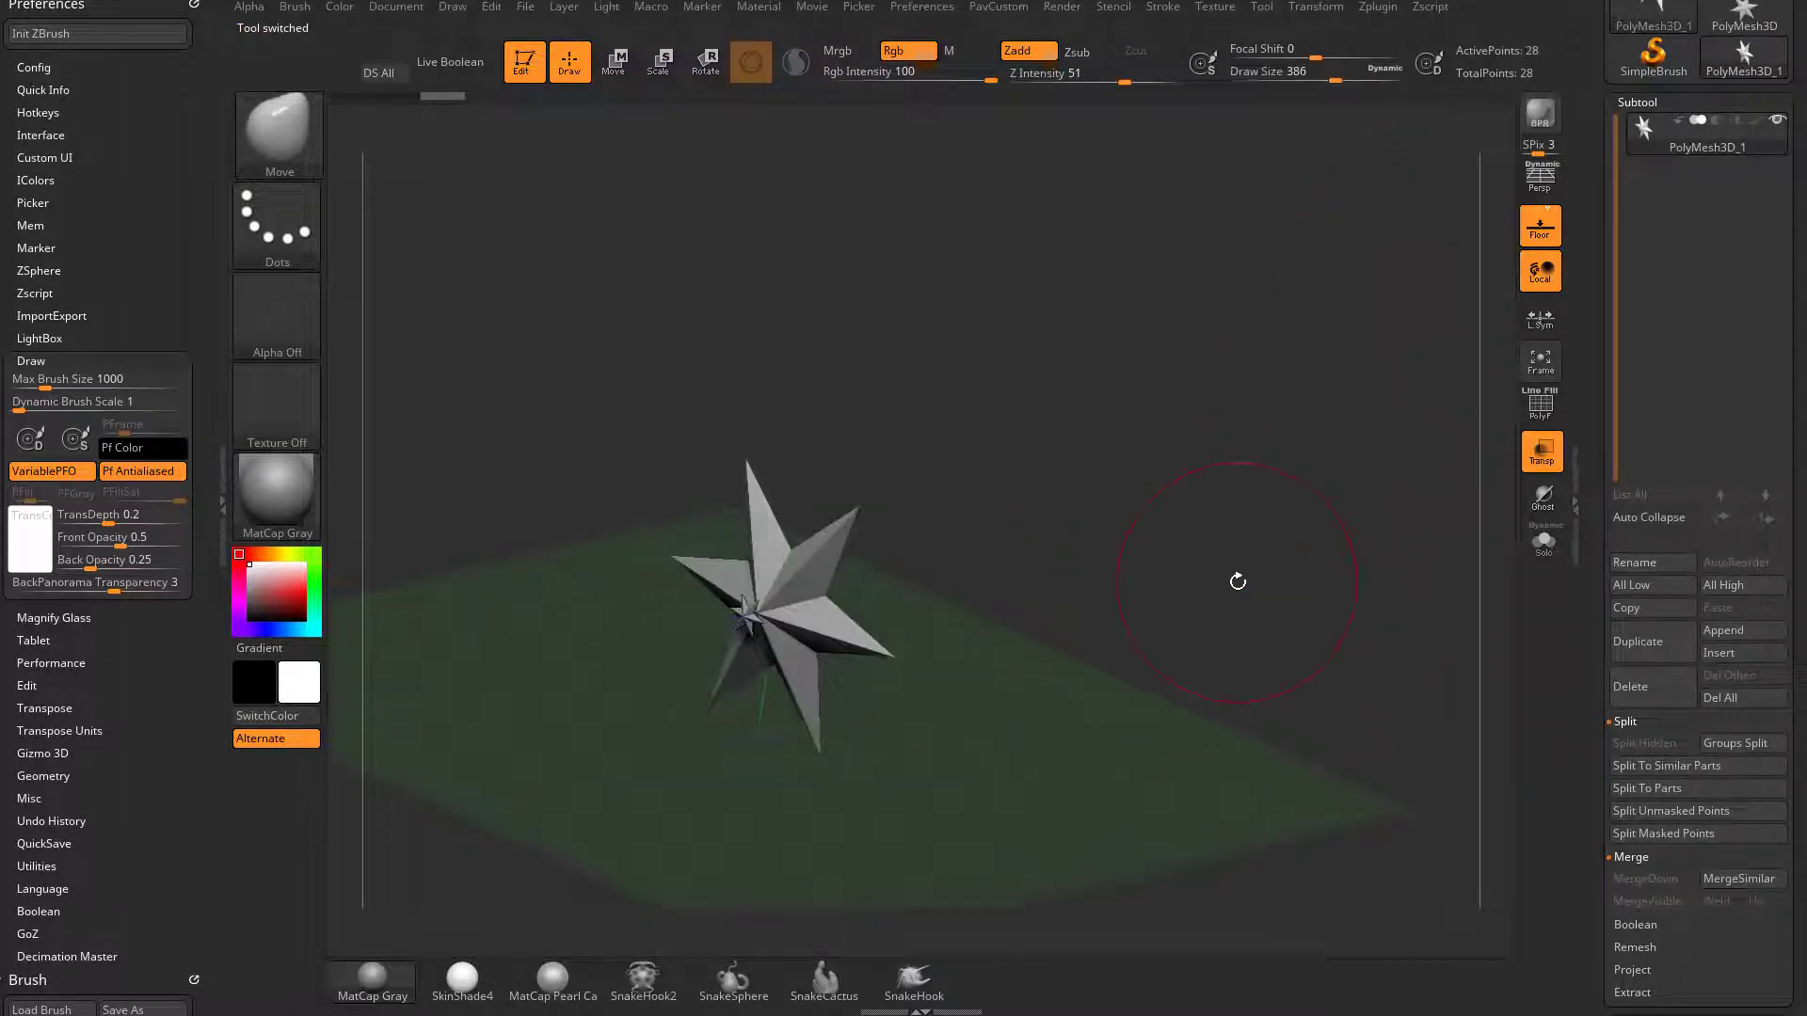
{"action": "left_click", "coordinate": [1378, 8]}
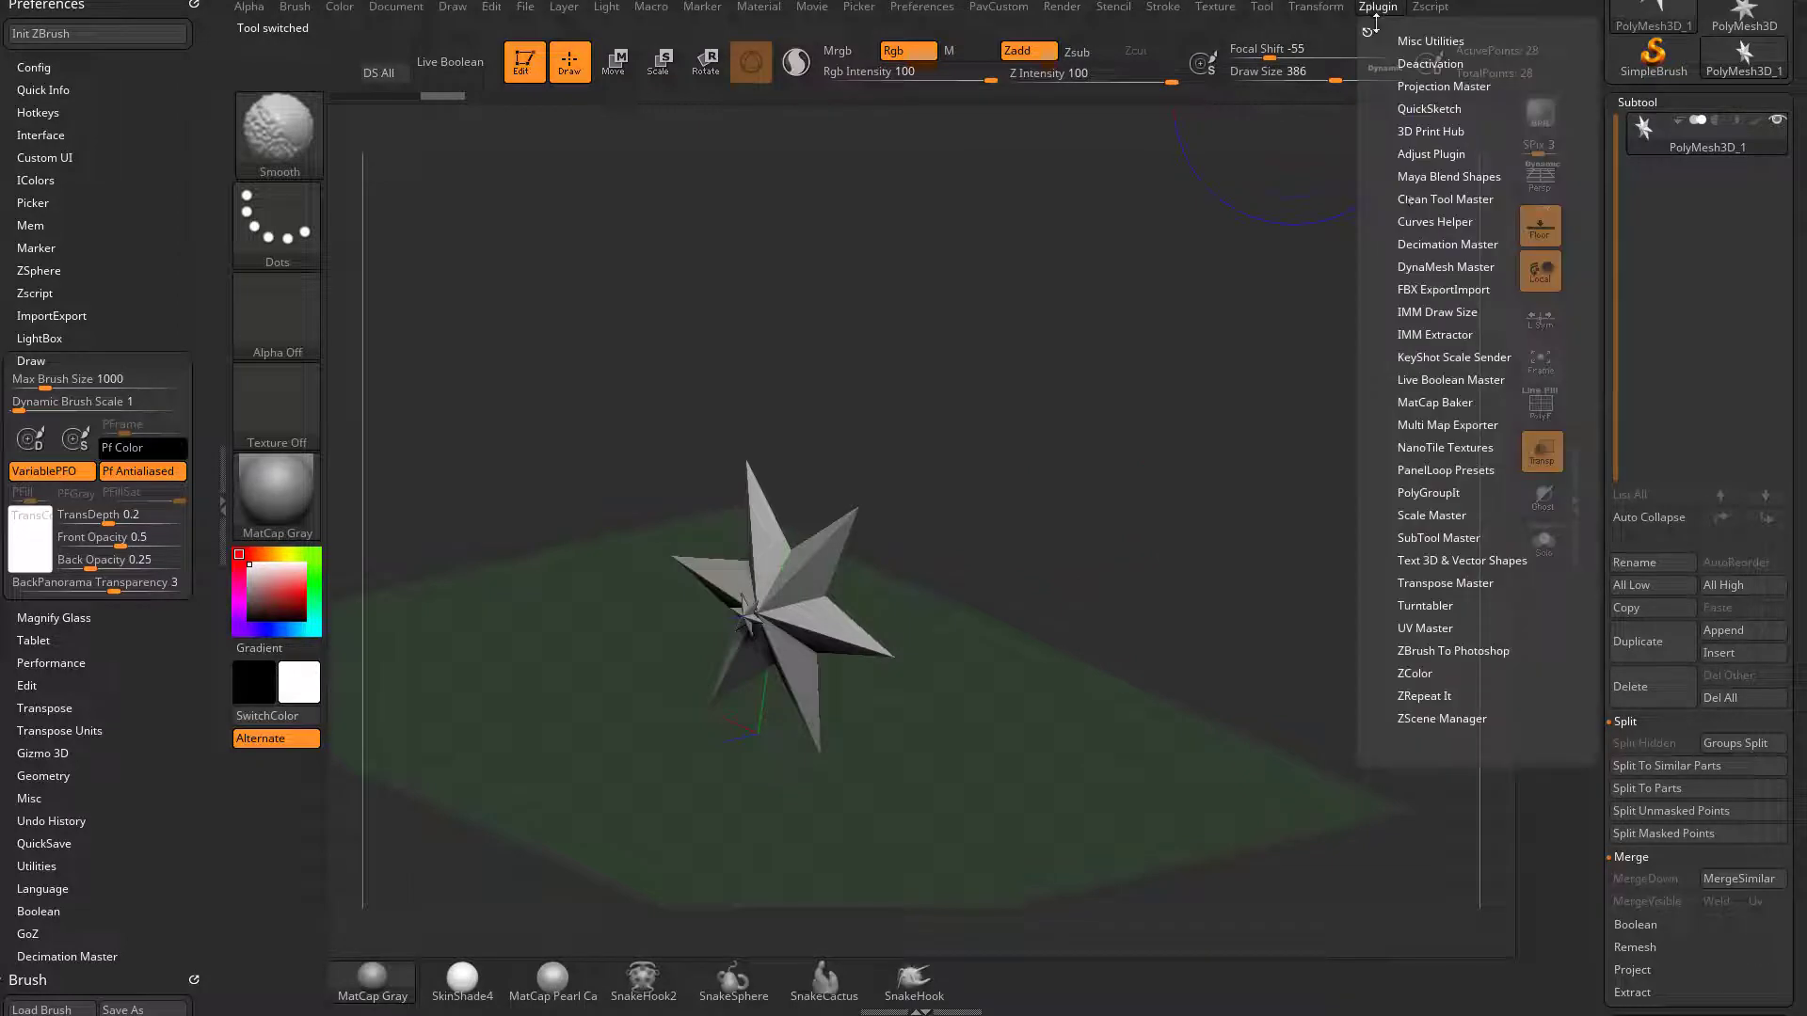
{"action": "left_click", "coordinate": [1431, 515]}
{"action": "left_click", "coordinate": [1457, 386]}
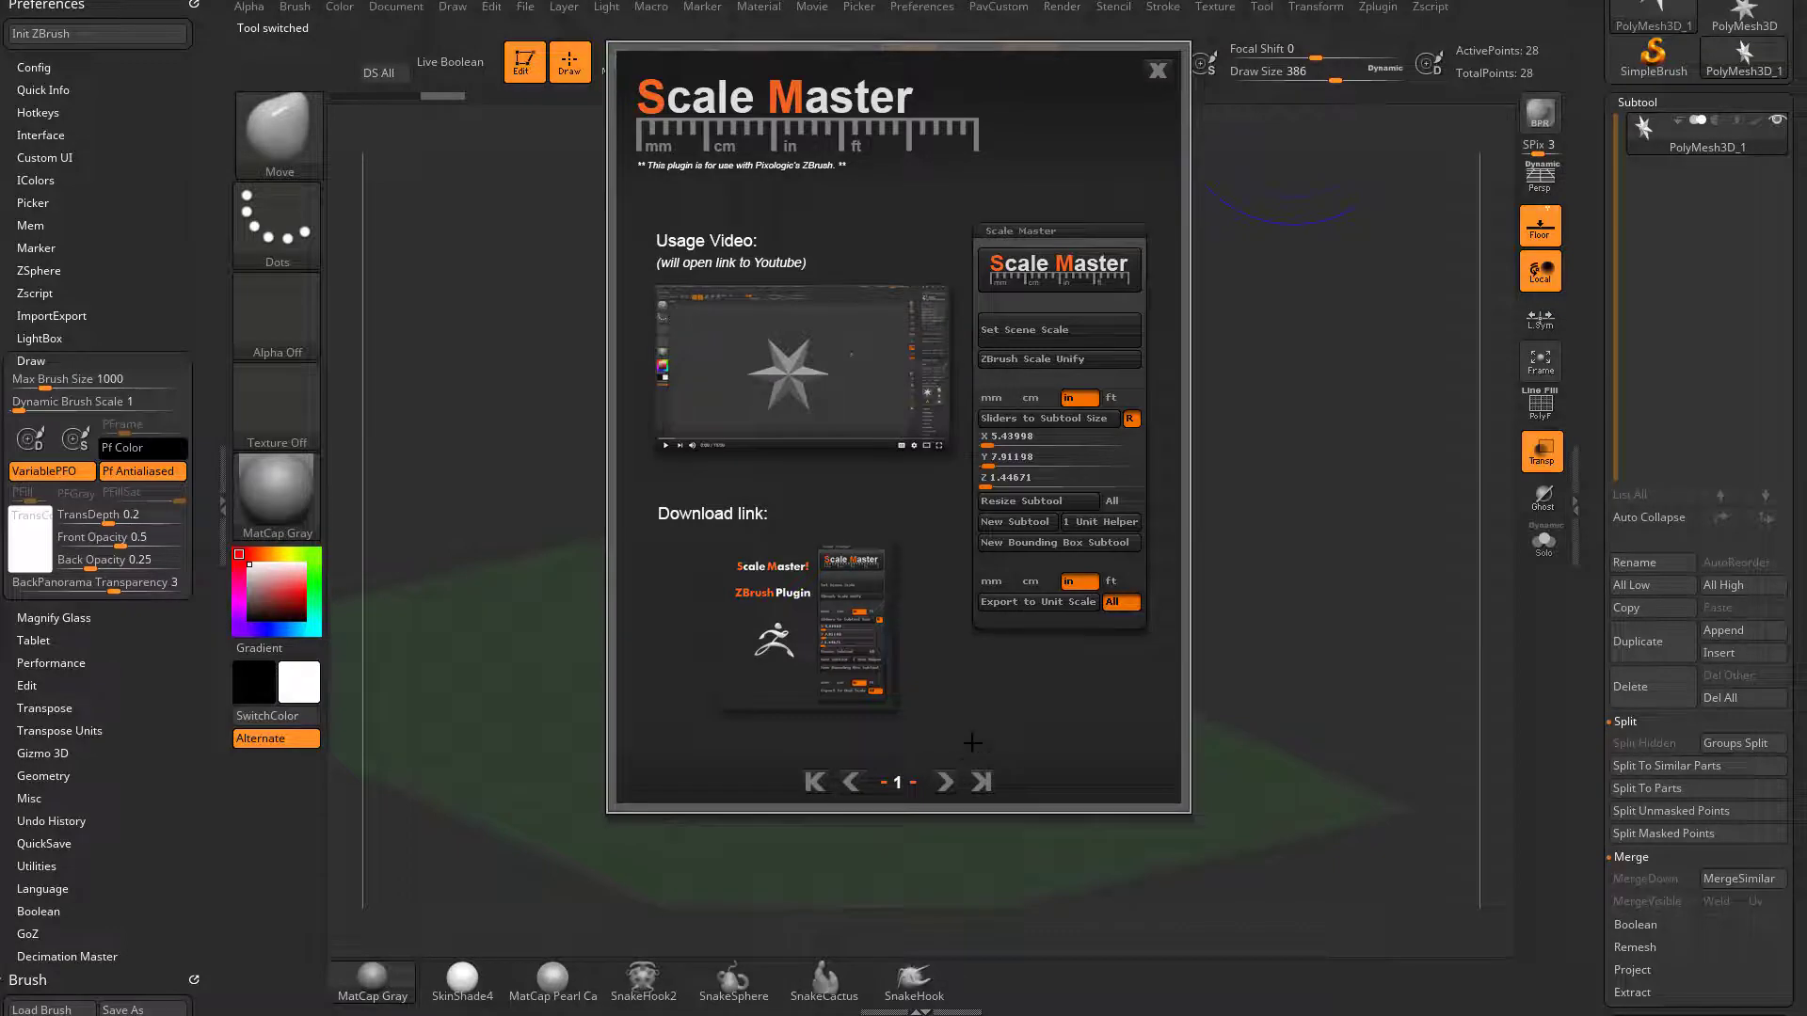
{"action": "left_click", "coordinate": [944, 781]}
{"action": "left_click", "coordinate": [944, 781]}
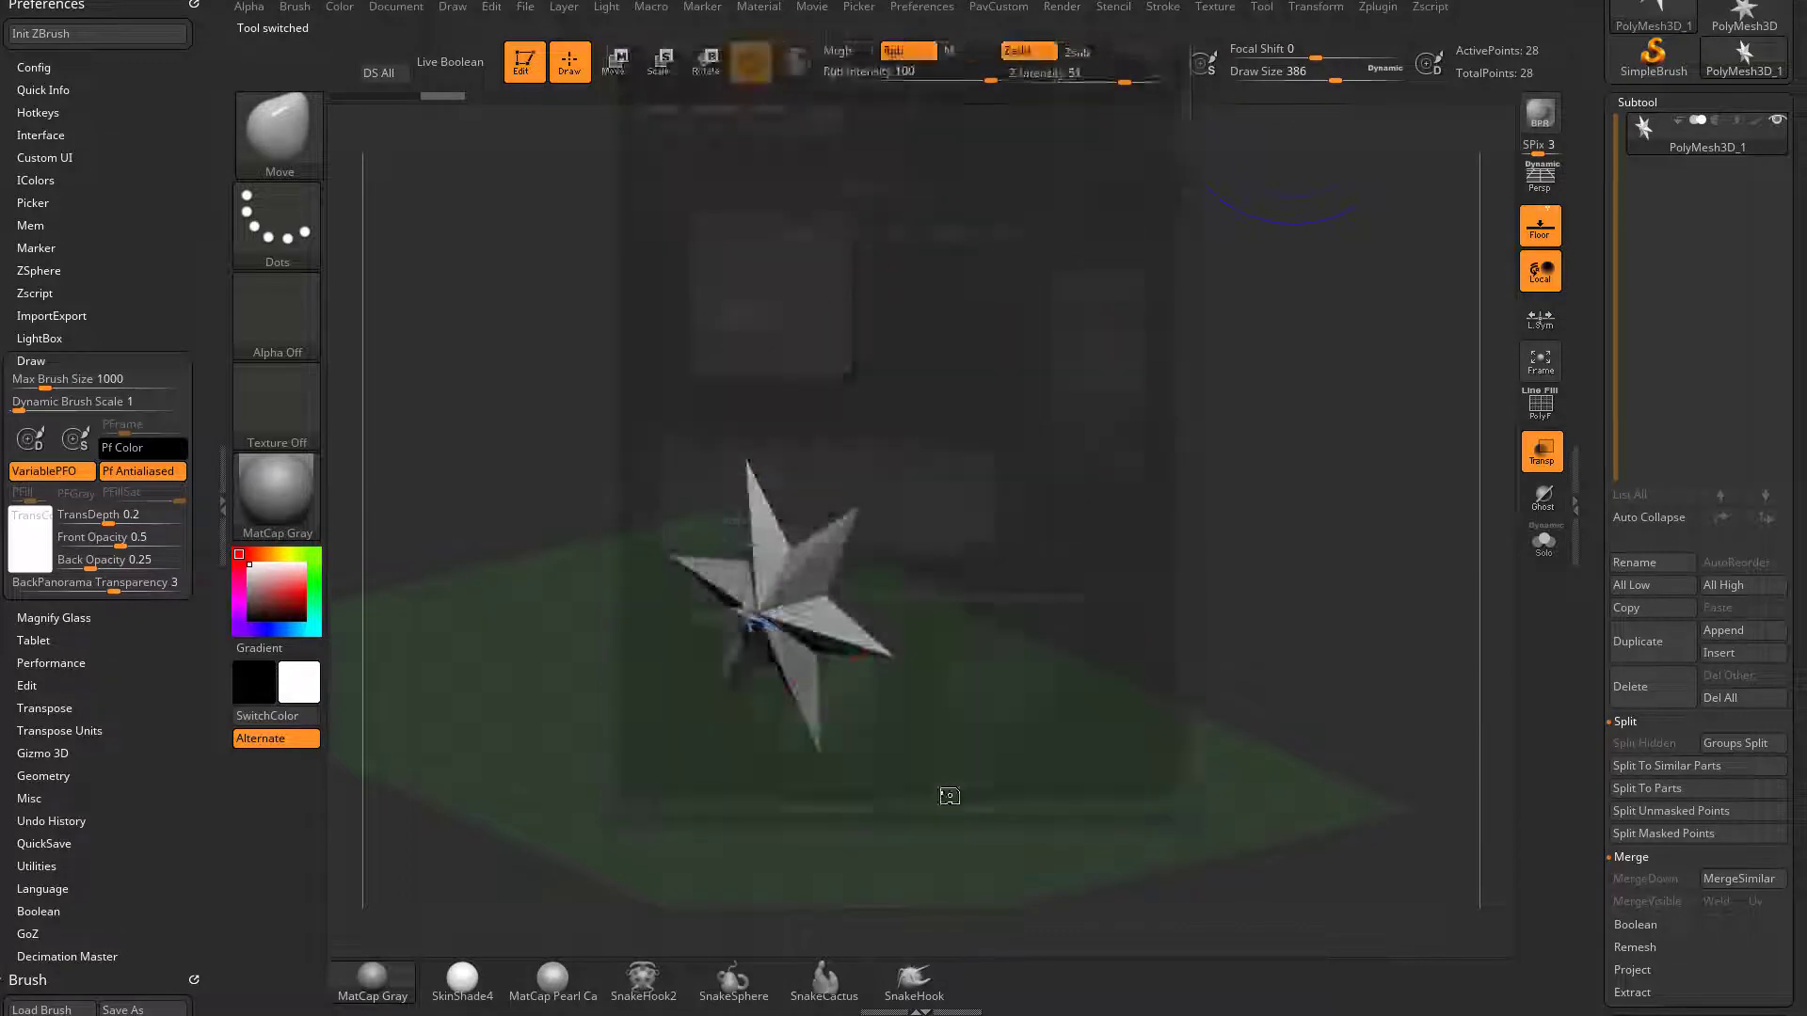
{"action": "left_click", "coordinate": [944, 781]}
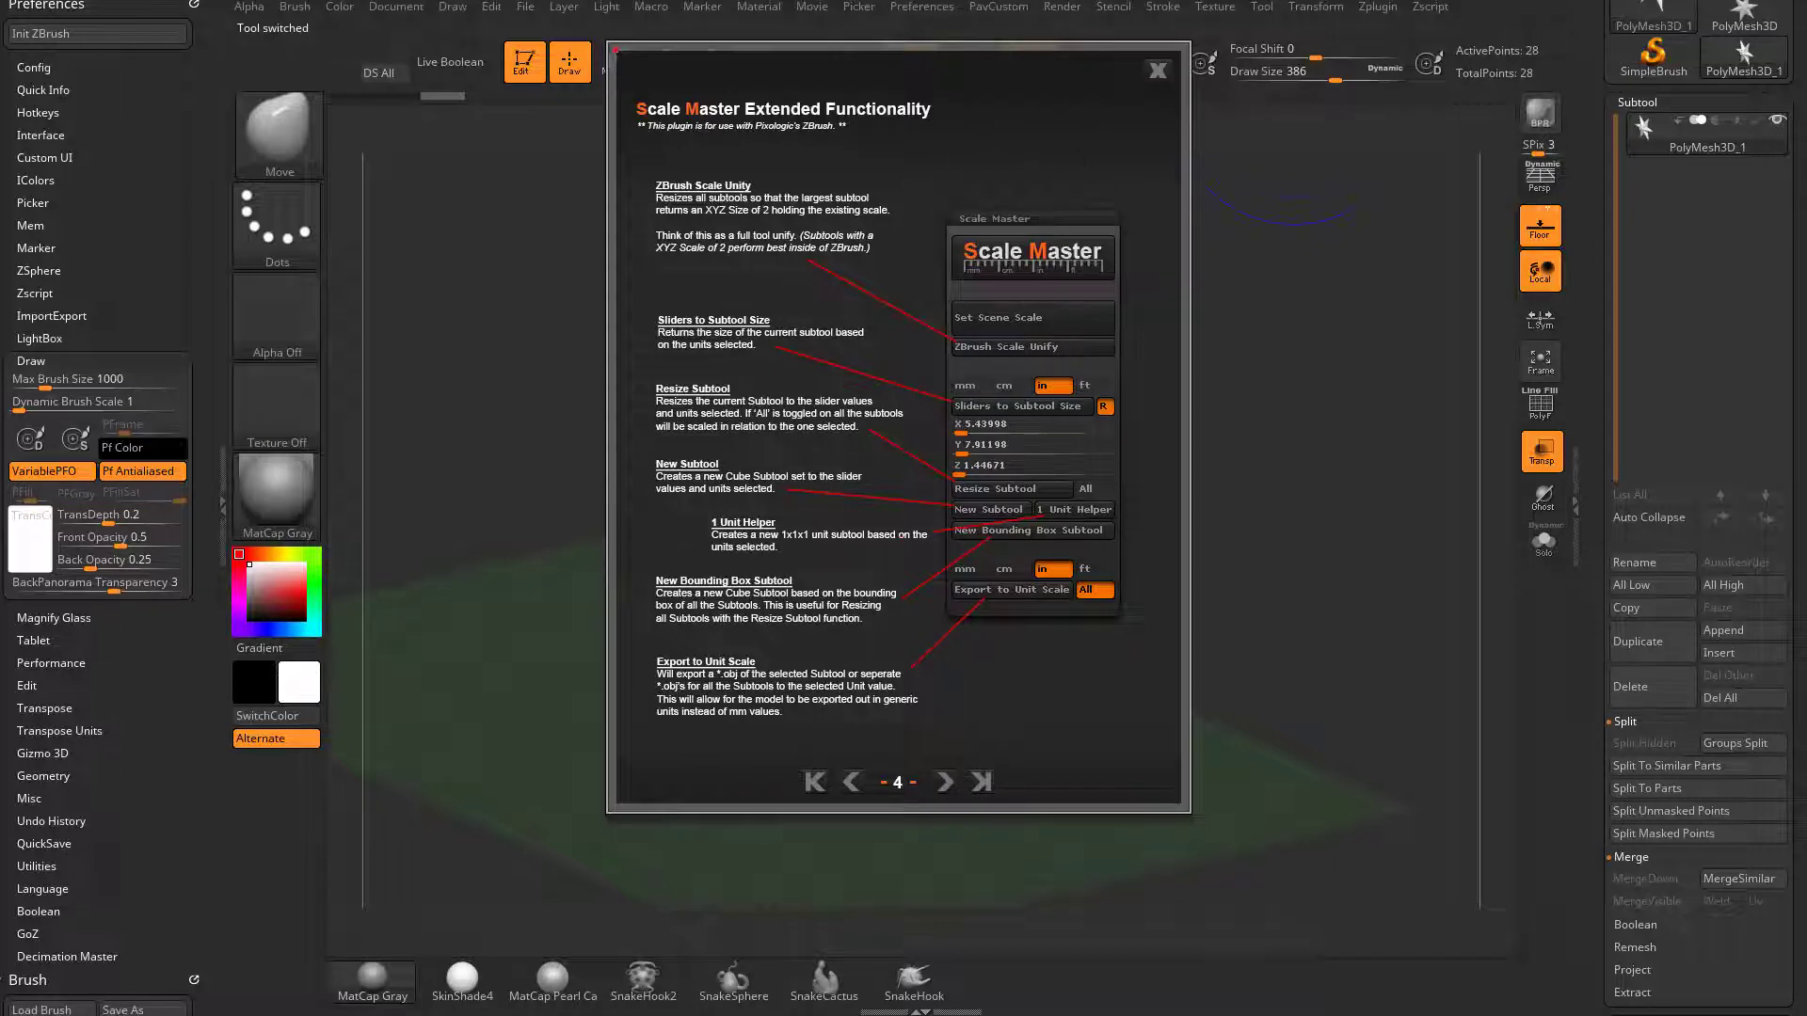
{"action": "left_click", "coordinate": [1157, 71]}
{"action": "mouse_move", "coordinate": [1199, 521]}
{"action": "left_mouse_down", "text": "alt"}
{"action": "mouse_move", "coordinate": [1231, 509]}
{"action": "mouse_move", "coordinate": [1206, 513]}
{"action": "mouse_move", "coordinate": [1214, 526]}
{"action": "left_mouse_up", "text": "alt"}
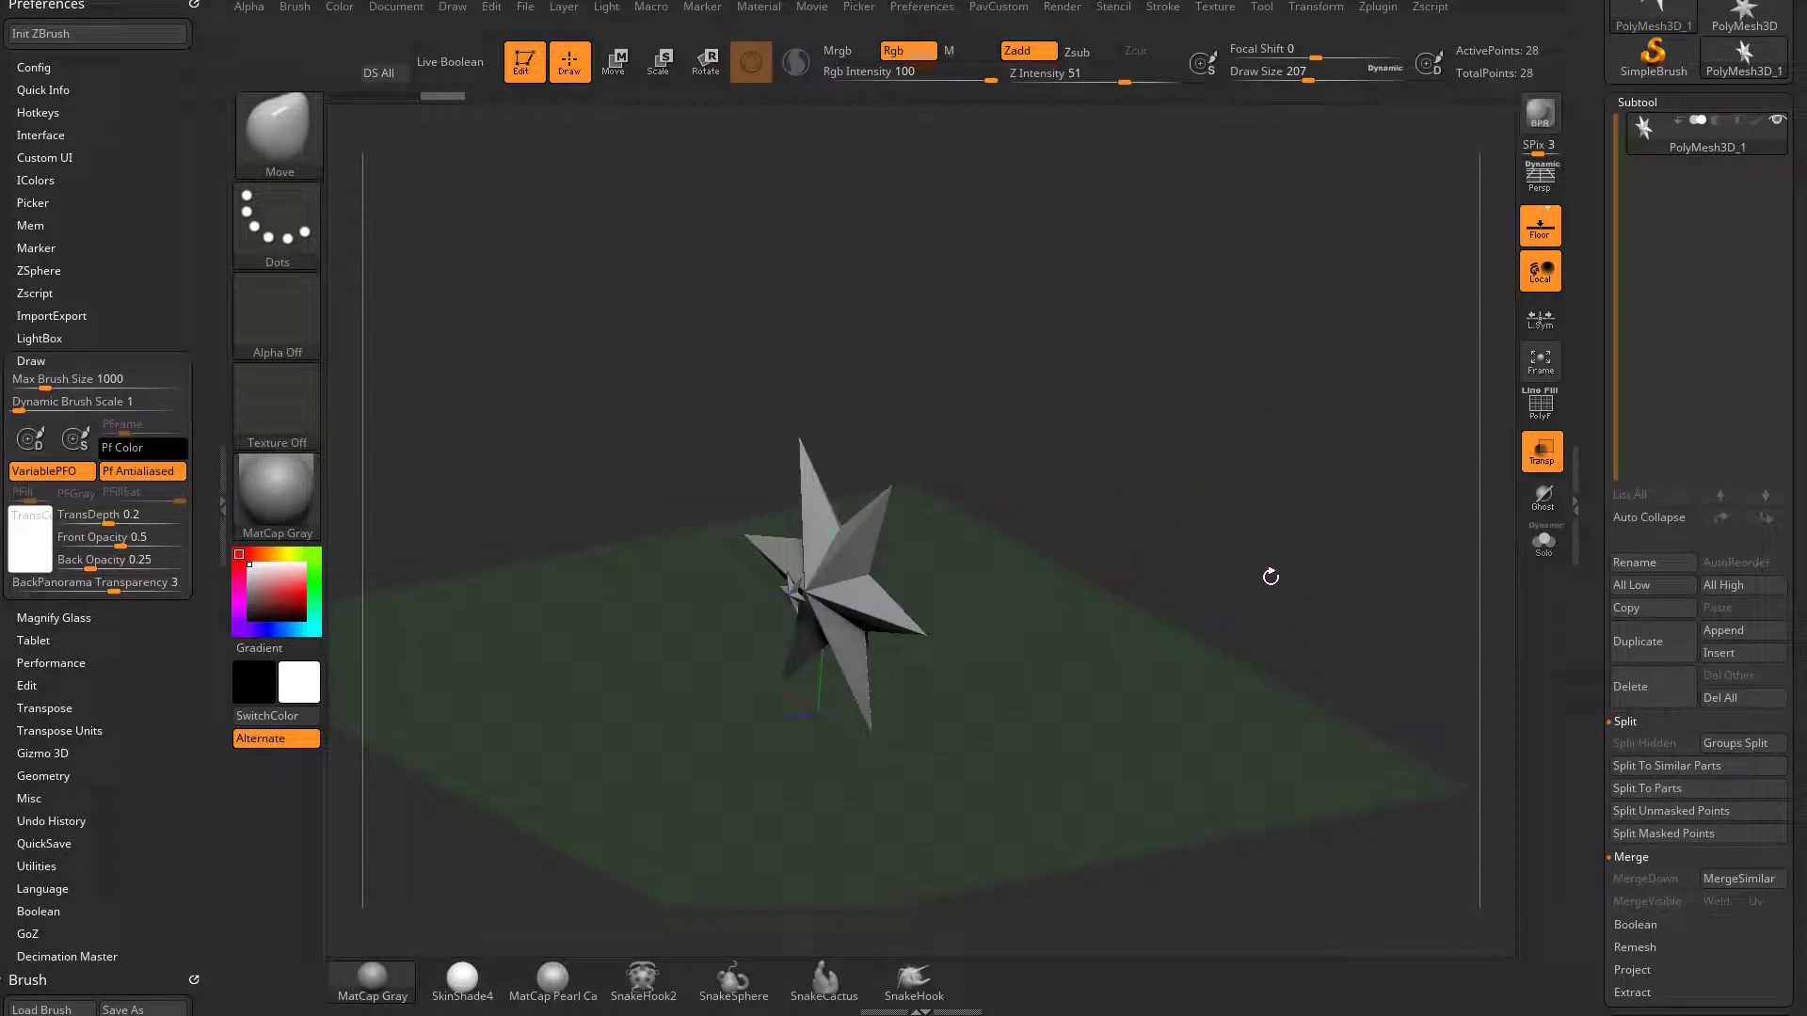
- Lower the brush Draw Size to 351, then 172
{"action": "mouse_move", "coordinate": [976, 489]}
{"action": "left_mouse_down"}
{"action": "mouse_move", "coordinate": [1040, 500]}
{"action": "mouse_move", "coordinate": [789, 482]}
{"action": "left_mouse_up"}
{"action": "key", "text": "s"}
{"action": "key", "text": "s"}
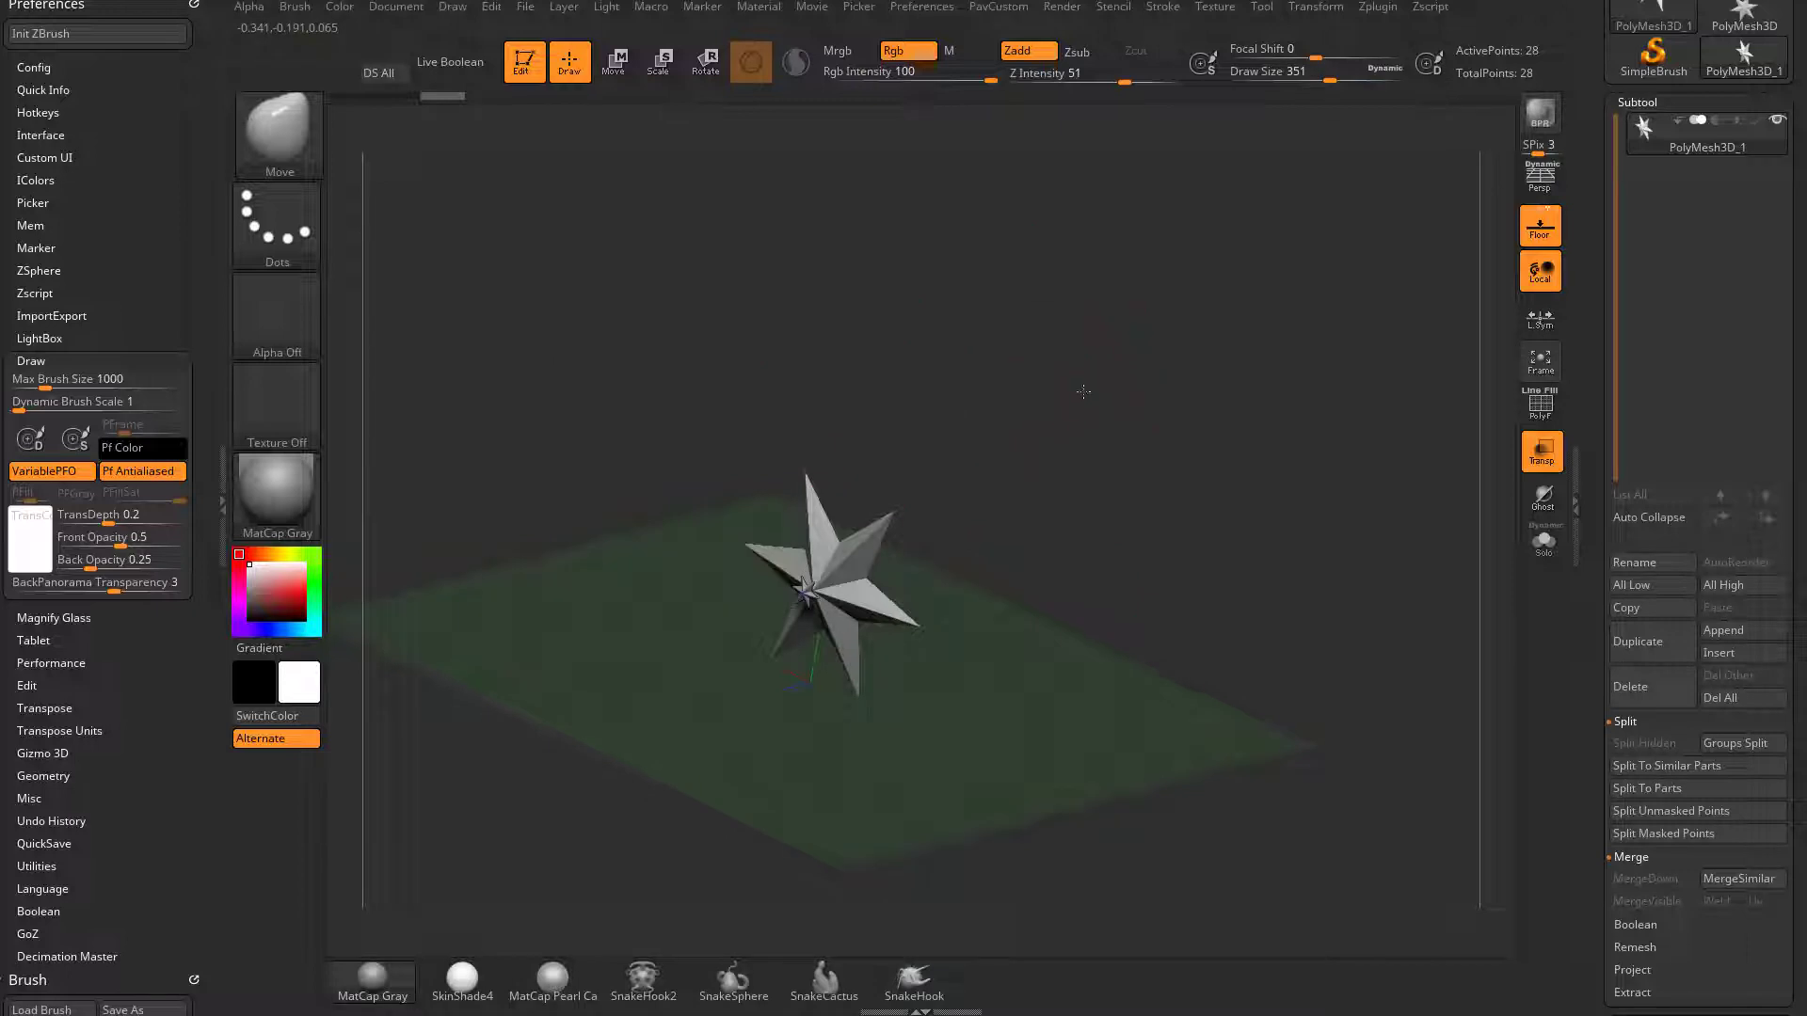
{"action": "left_click_drag", "start_coordinate": [1083, 392], "coordinate": [1096, 498]}
{"action": "key", "text": "s"}
{"action": "left_click_drag", "start_coordinate": [1351, 475], "coordinate": [1344, 474]}
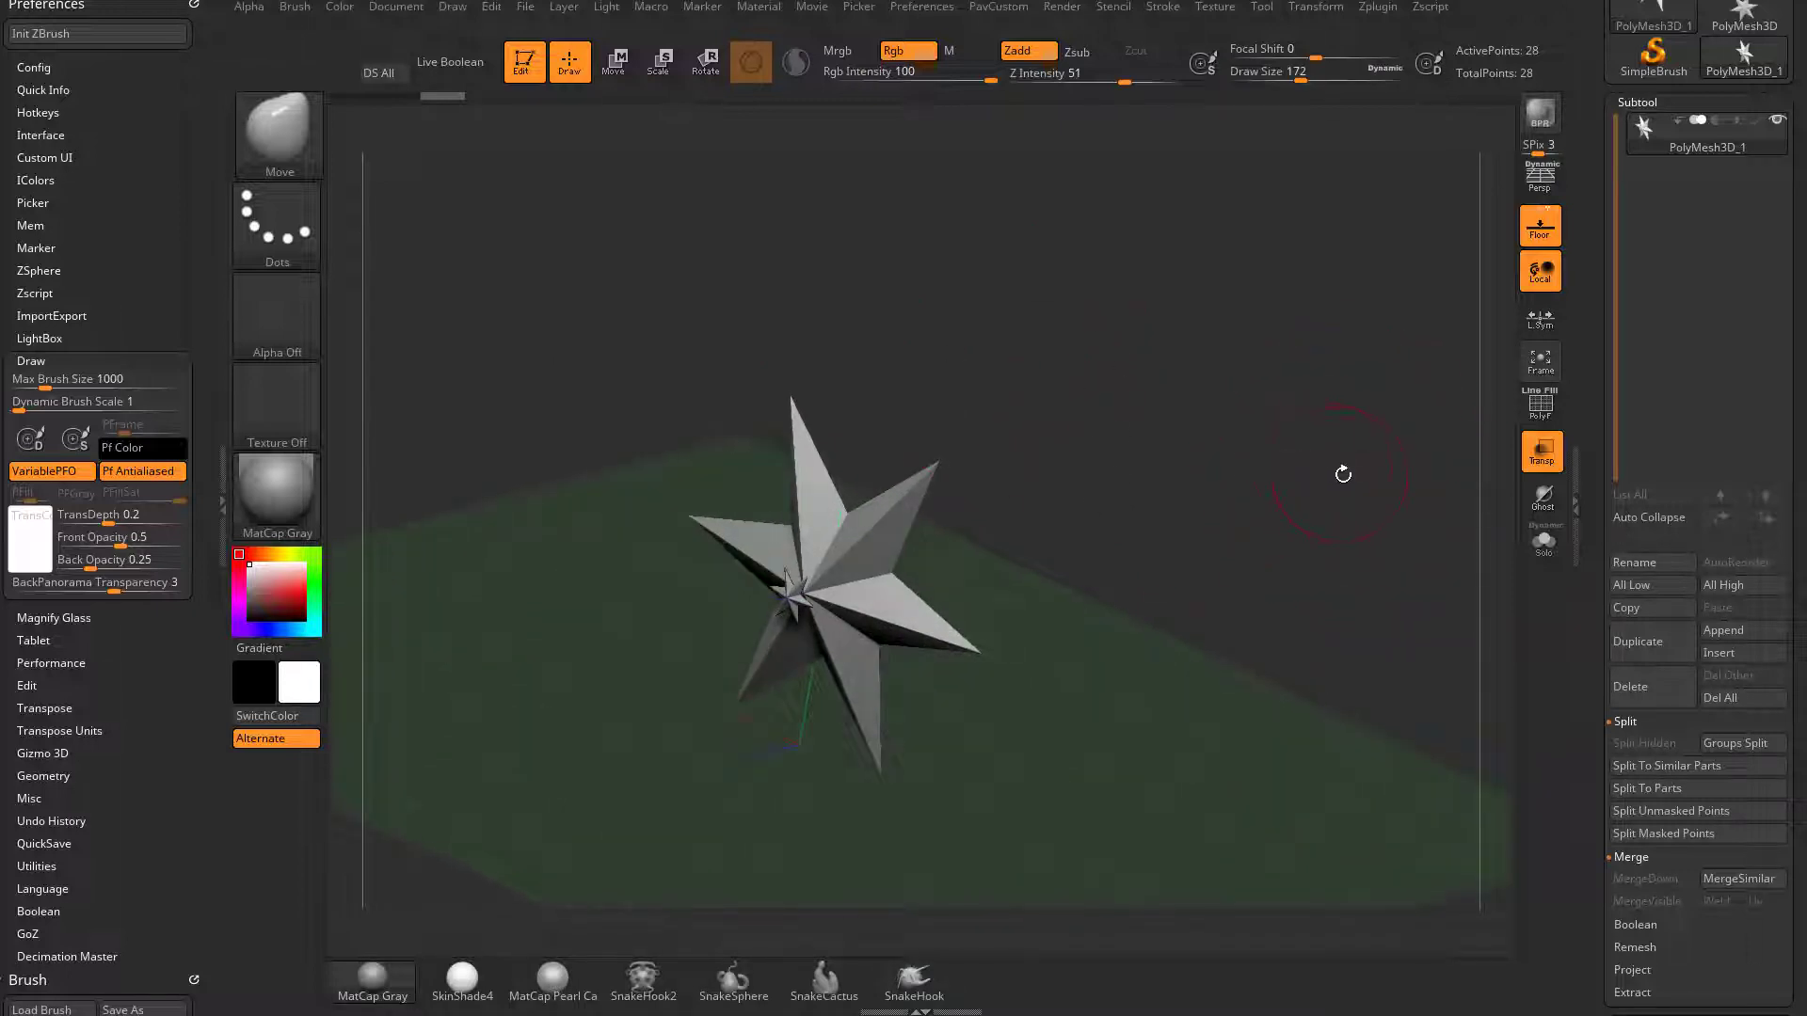
- Display the star in its green polygroup colour with the polygon frame
{"action": "key", "text": "shift+f"}
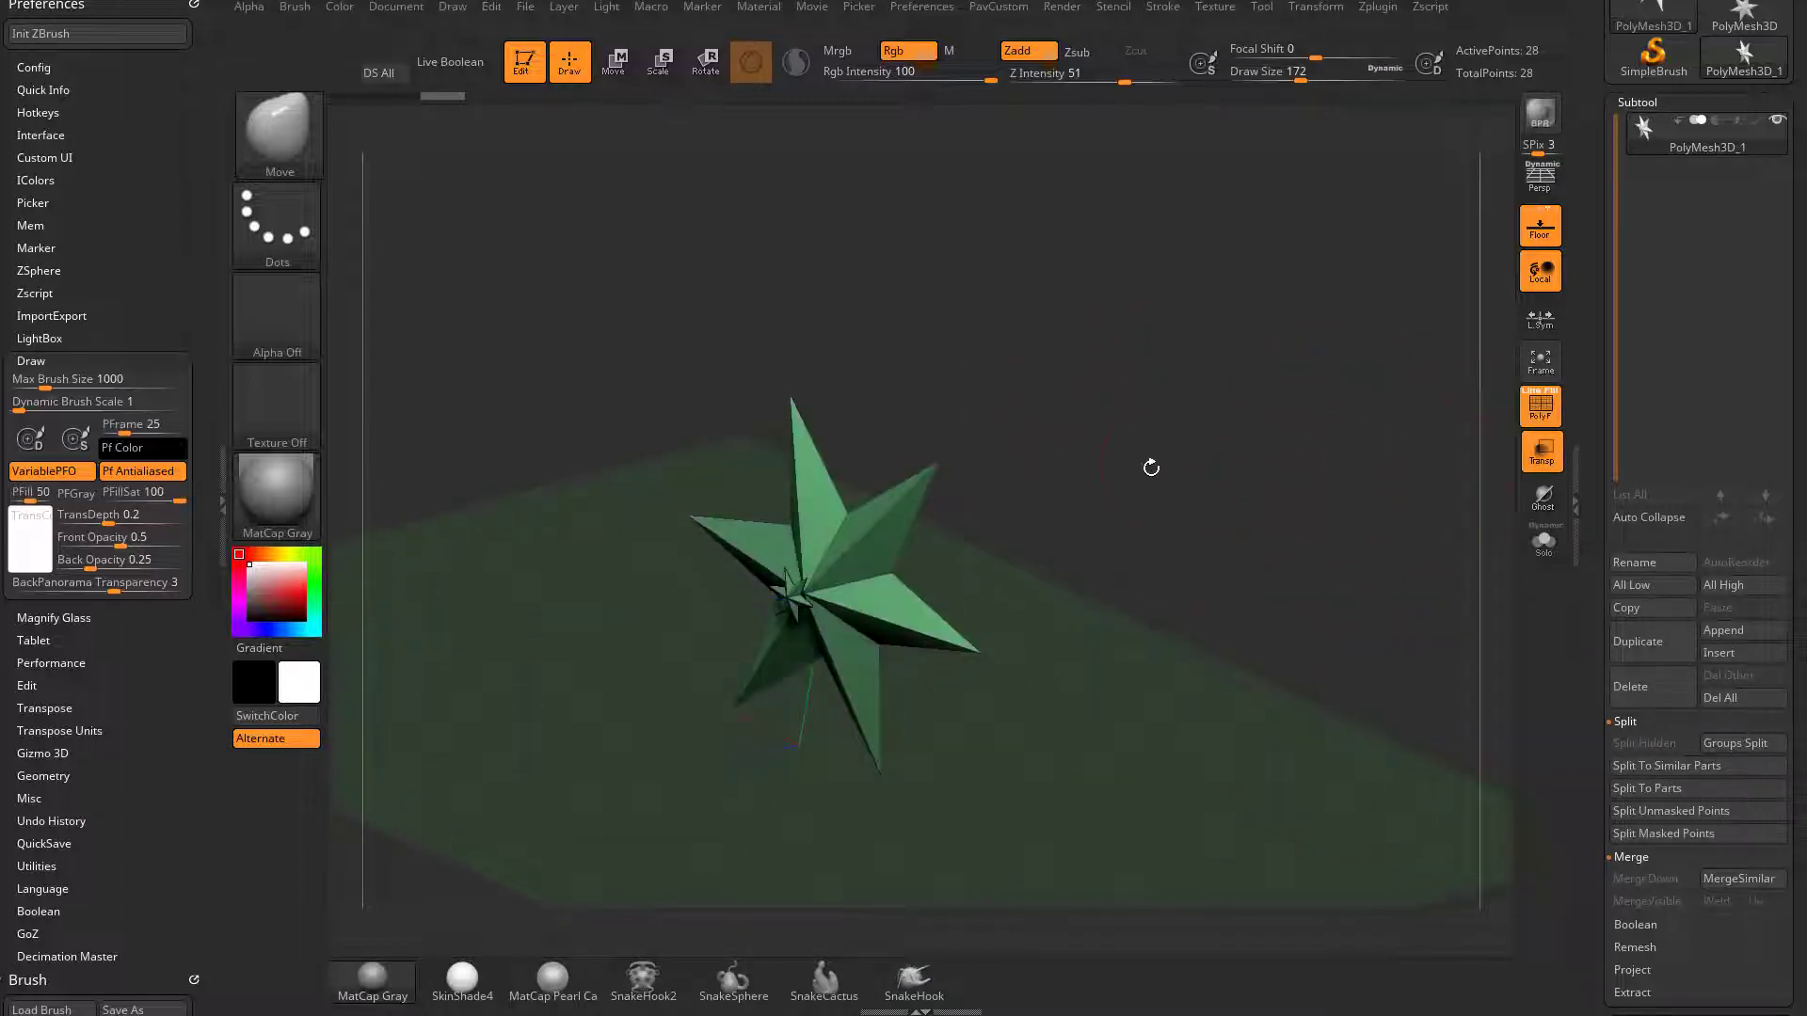
{"action": "left_click_drag", "start_coordinate": [1152, 476], "coordinate": [1206, 474]}
{"action": "left_click_drag", "start_coordinate": [1590, 562], "coordinate": [1604, 432]}
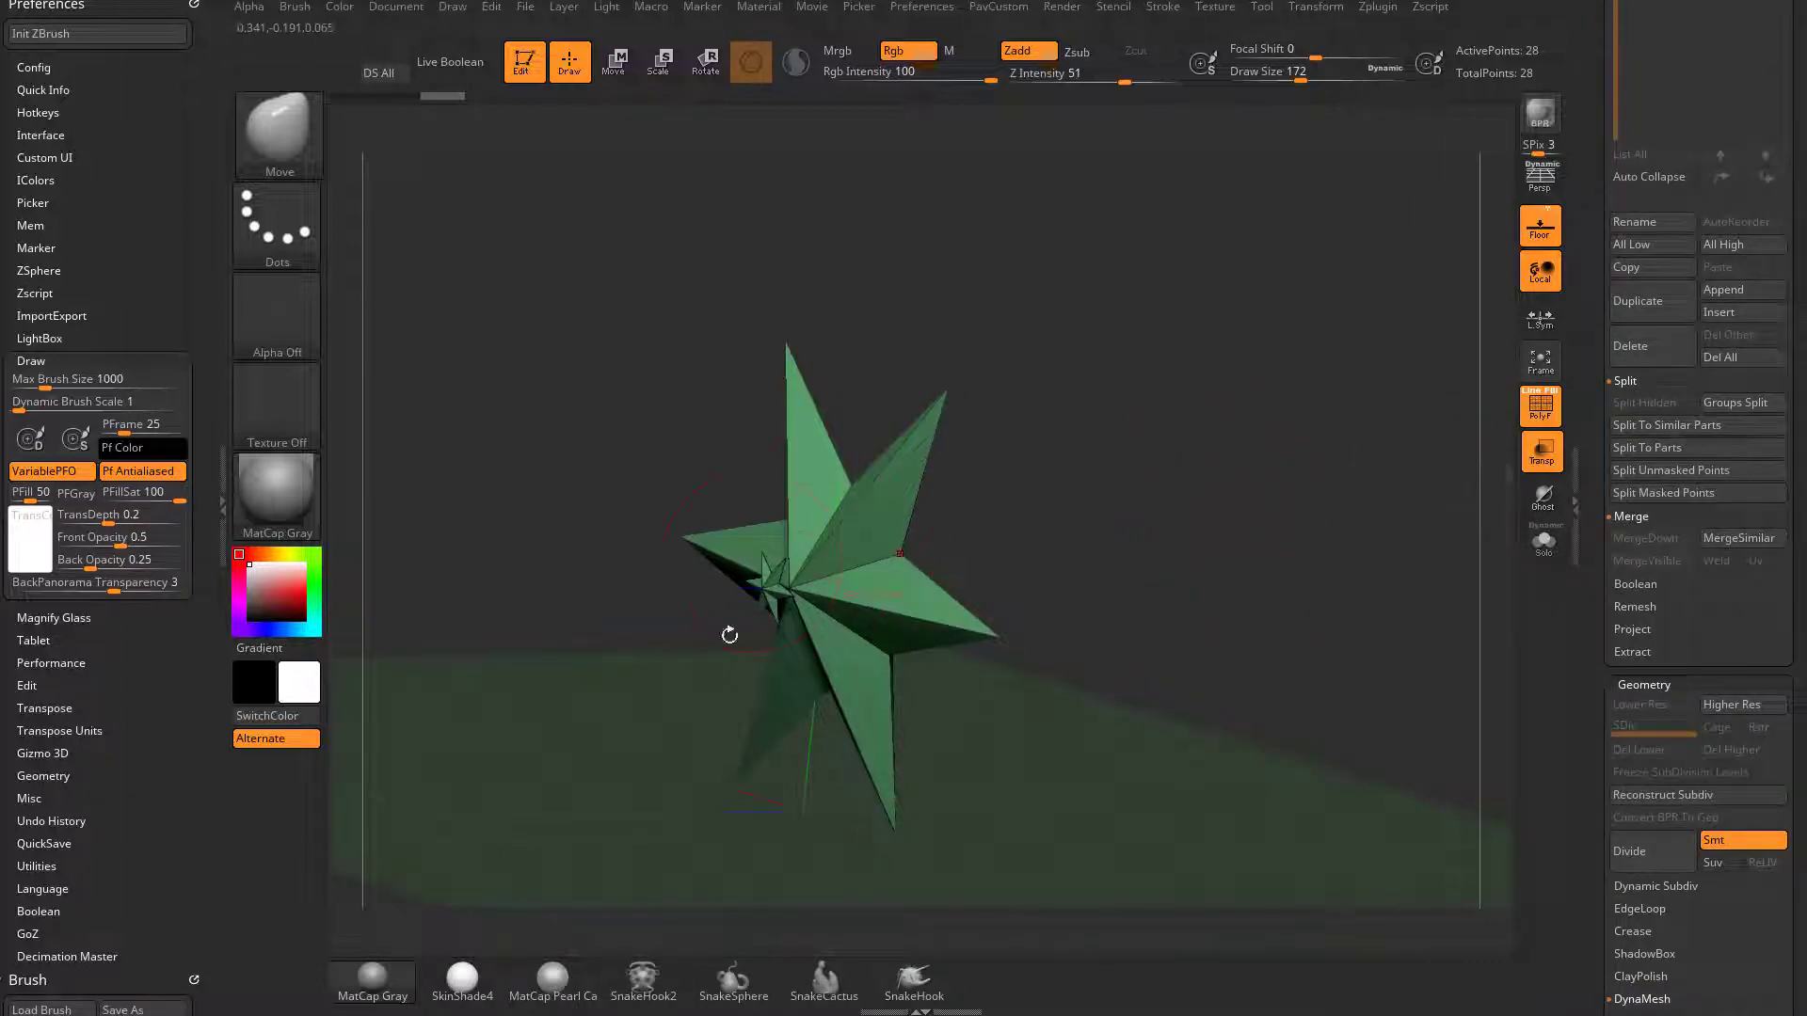
- Run Split To Parts, confirm the warning, and inspect PolyMesh3D_1 and PolyMesh3D_2
{"action": "left_click", "coordinate": [1647, 447]}
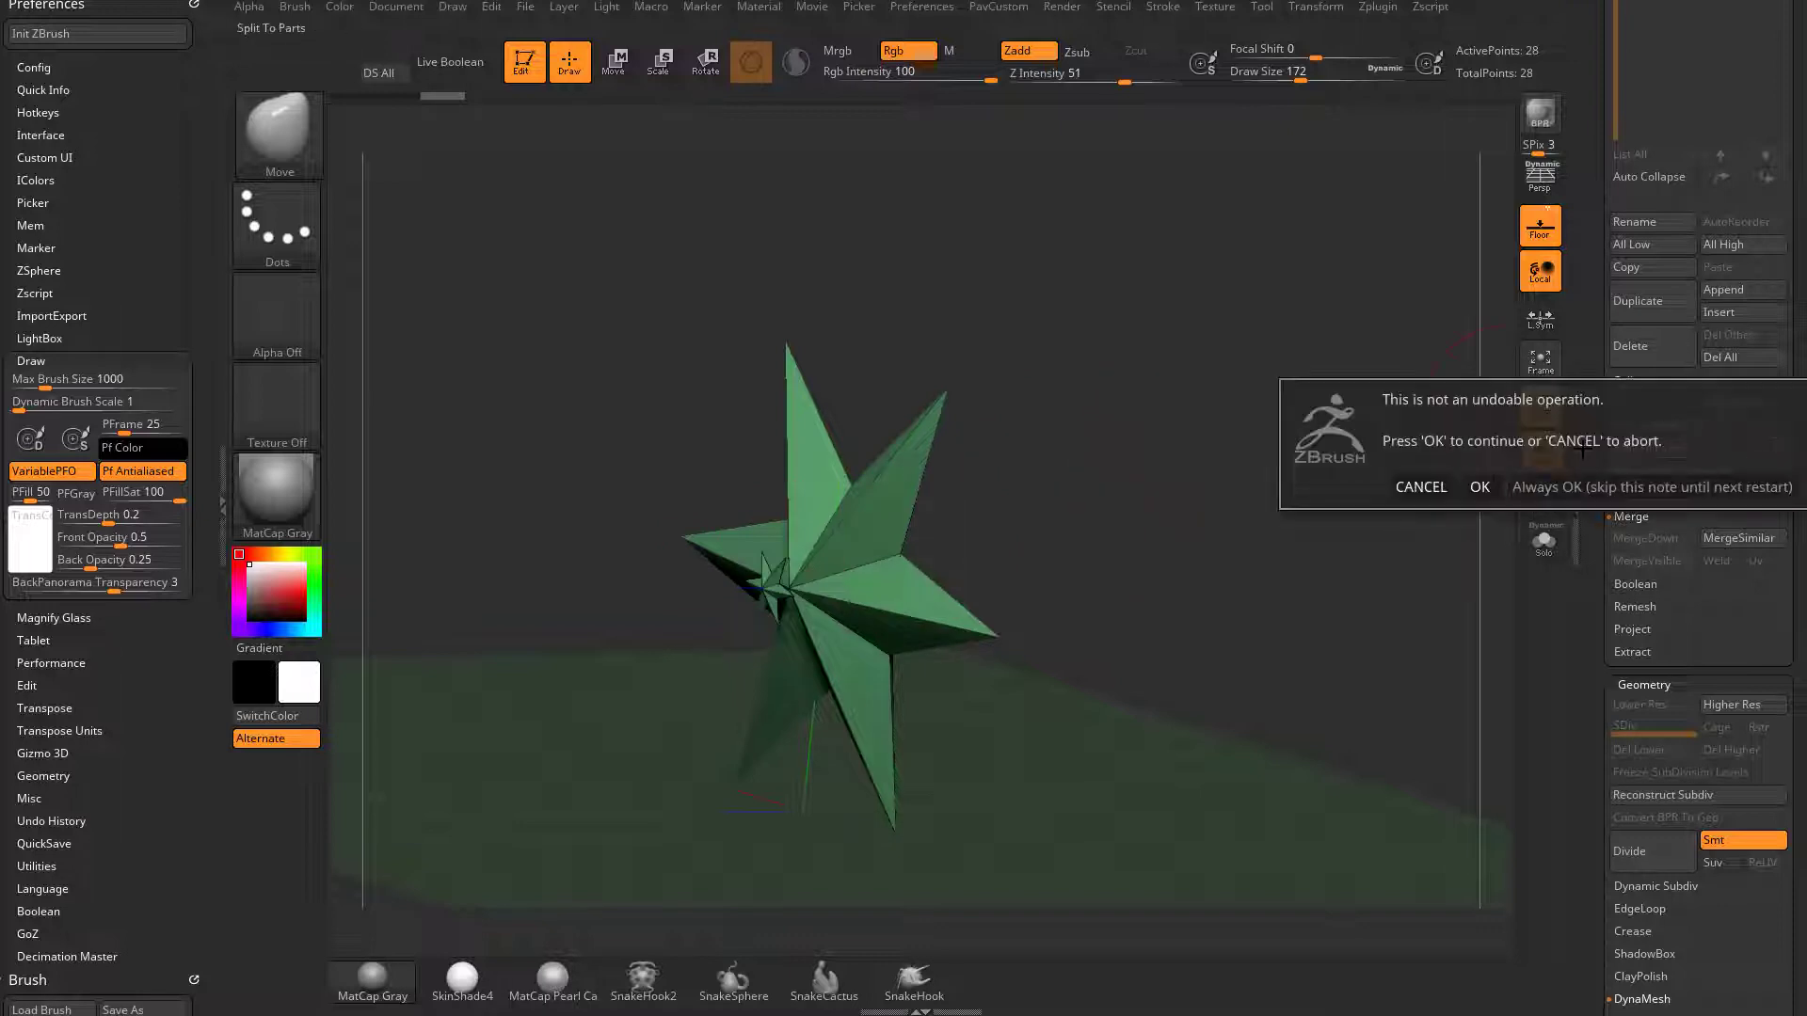
{"action": "left_click", "coordinate": [1529, 484]}
{"action": "scroll", "coordinate": [1675, 438], "scroll_direction": "up", "scroll_amount": 10}
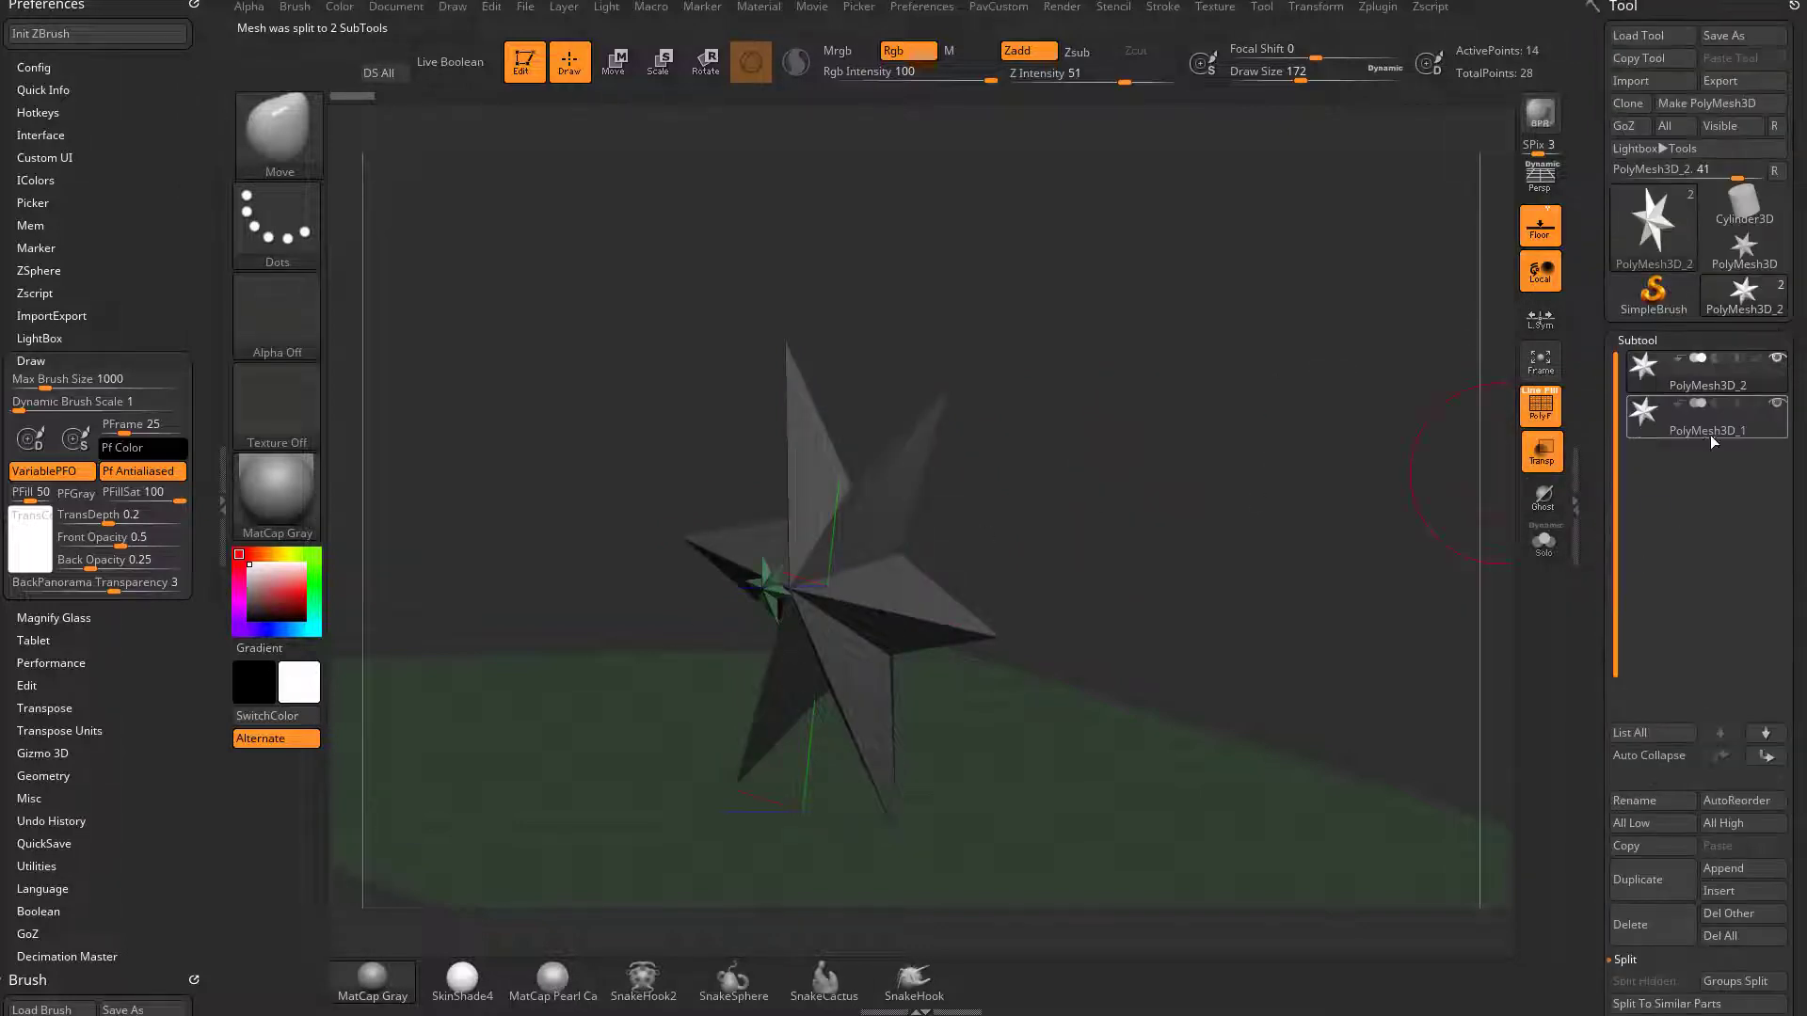
{"action": "left_click", "coordinate": [1708, 431]}
{"action": "left_click", "coordinate": [1705, 388]}
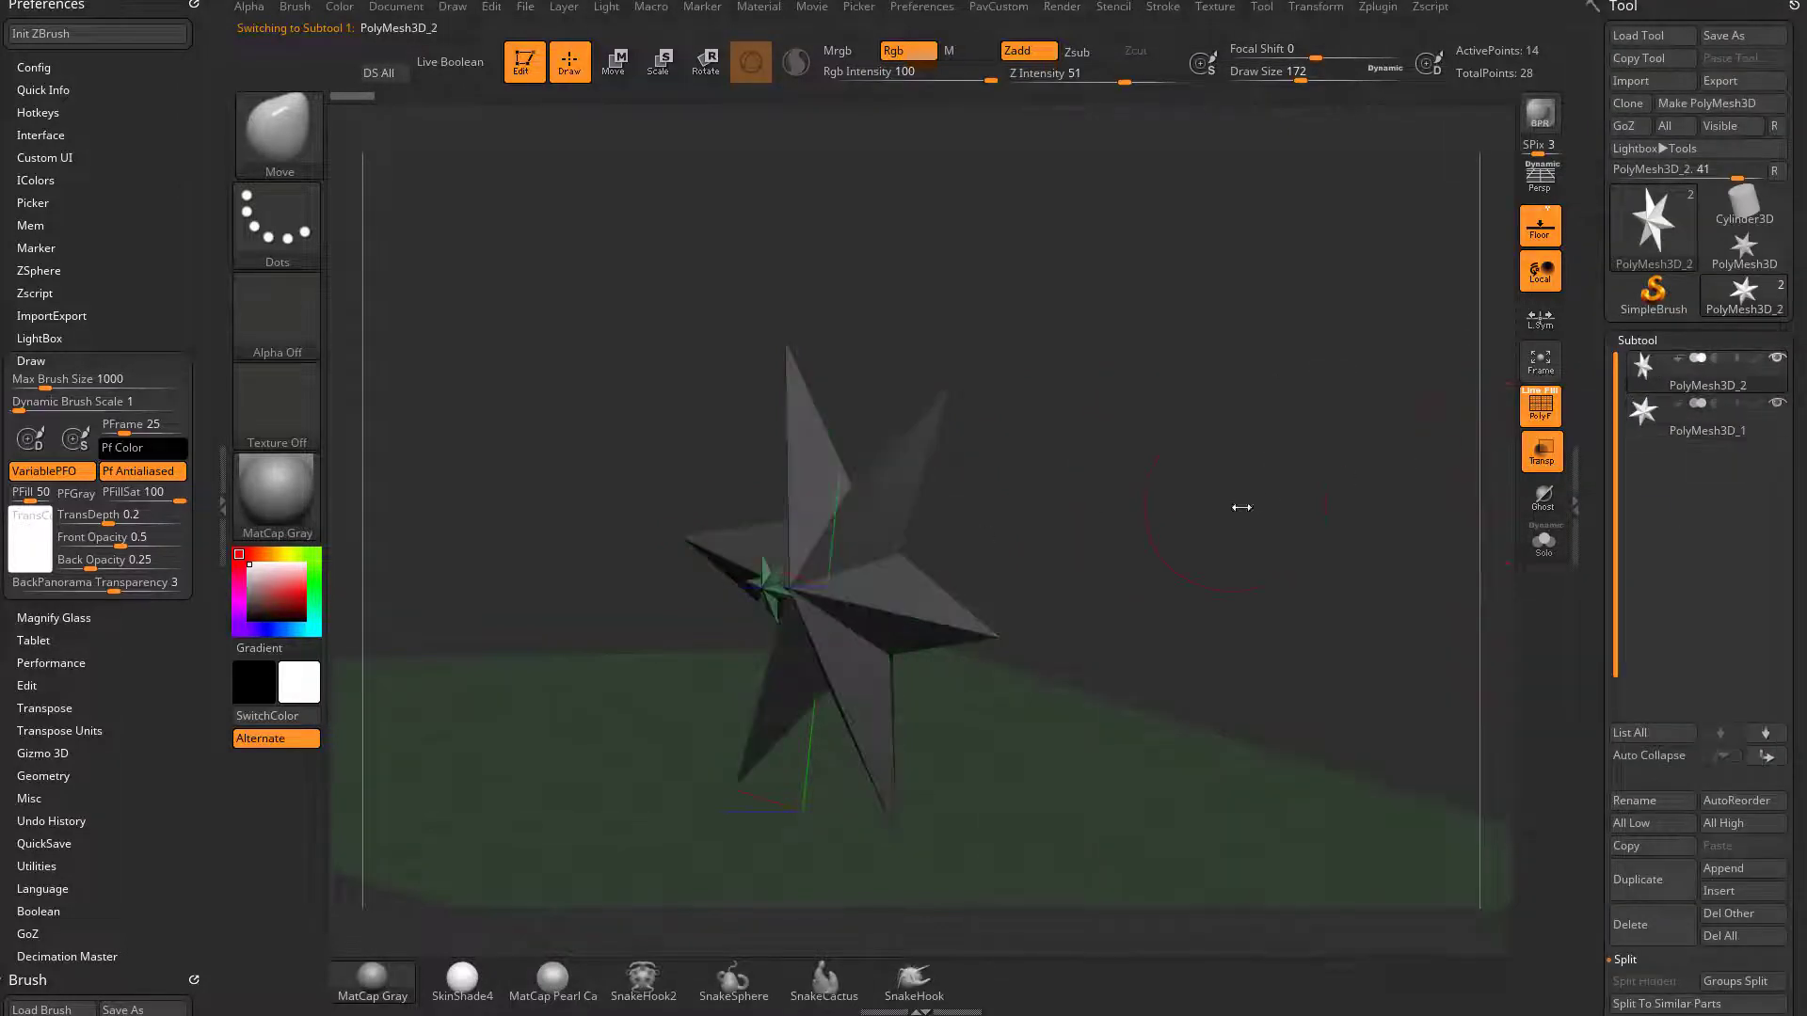
- Turn off transparency, view the star from the front, and make PolyMesh3D_1 active
{"action": "left_click", "coordinate": [1542, 458]}
{"action": "mouse_move", "coordinate": [1389, 503]}
{"action": "left_mouse_down", "text": "shift"}
{"action": "mouse_move", "coordinate": [1152, 528]}
{"action": "mouse_move", "coordinate": [1251, 523]}
{"action": "left_mouse_up", "text": "shift"}
{"action": "key", "text": "s"}
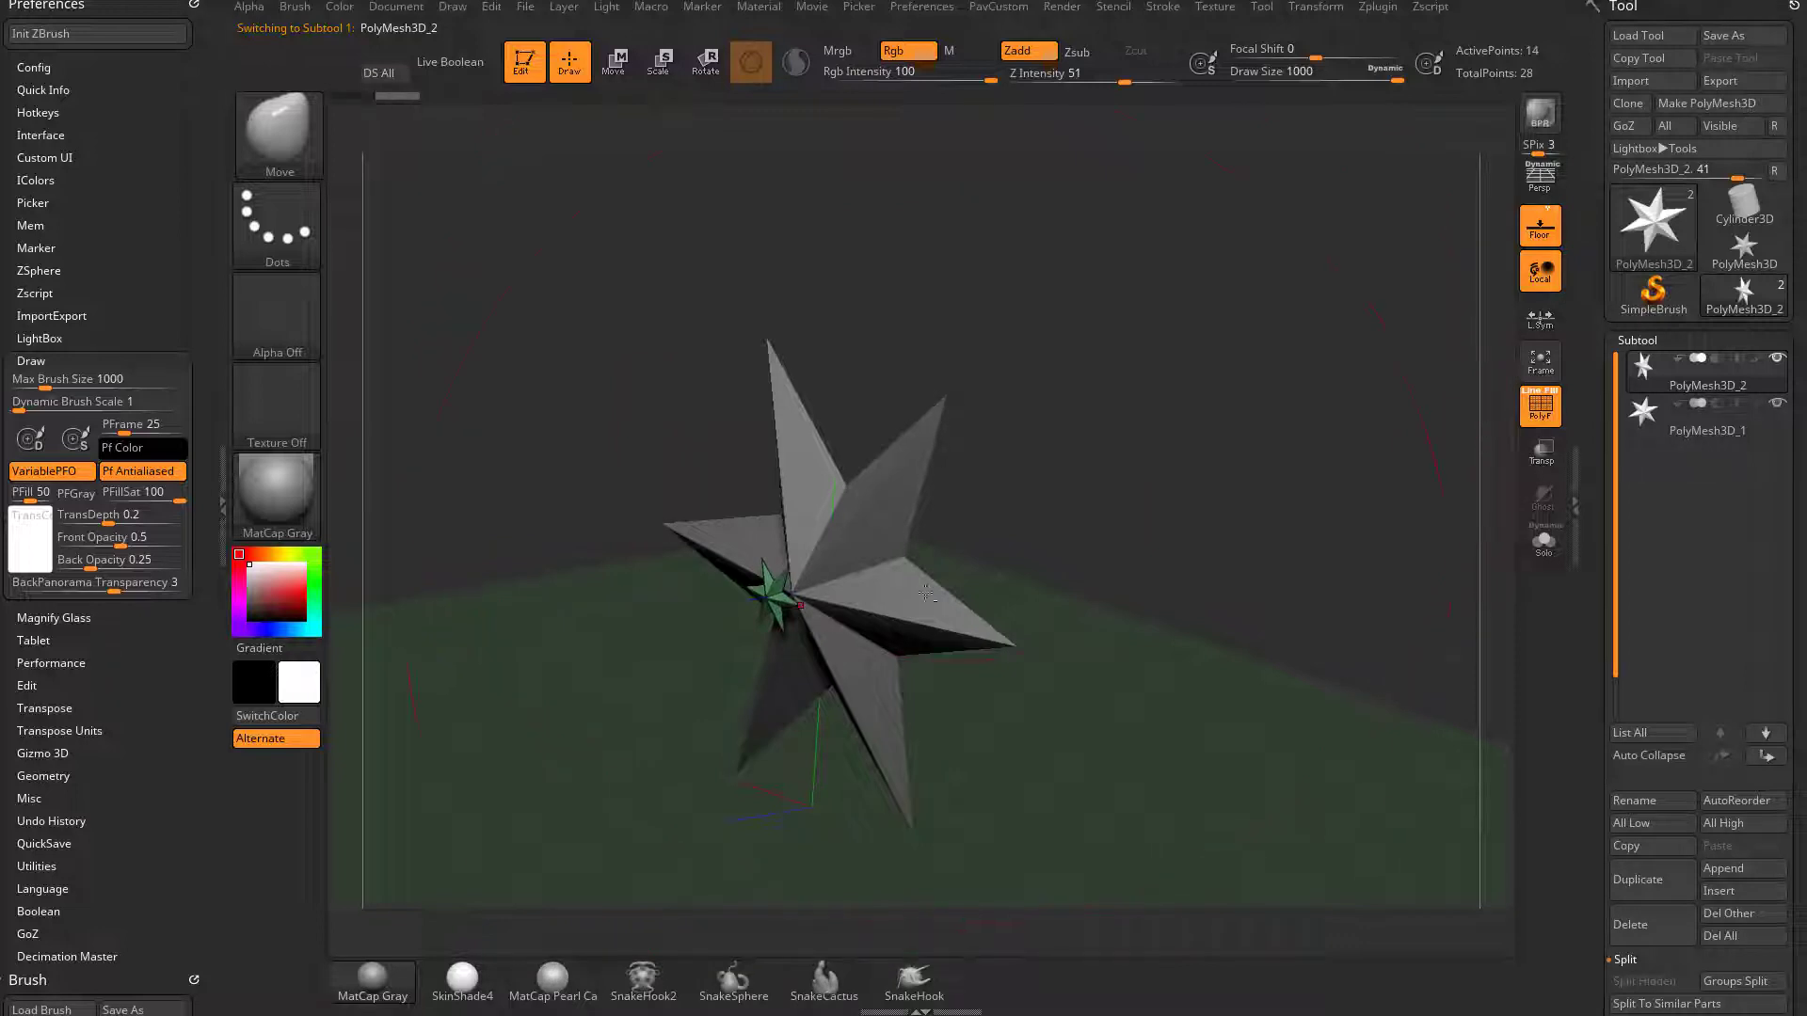
{"action": "left_click", "coordinate": [948, 613], "text": "alt"}
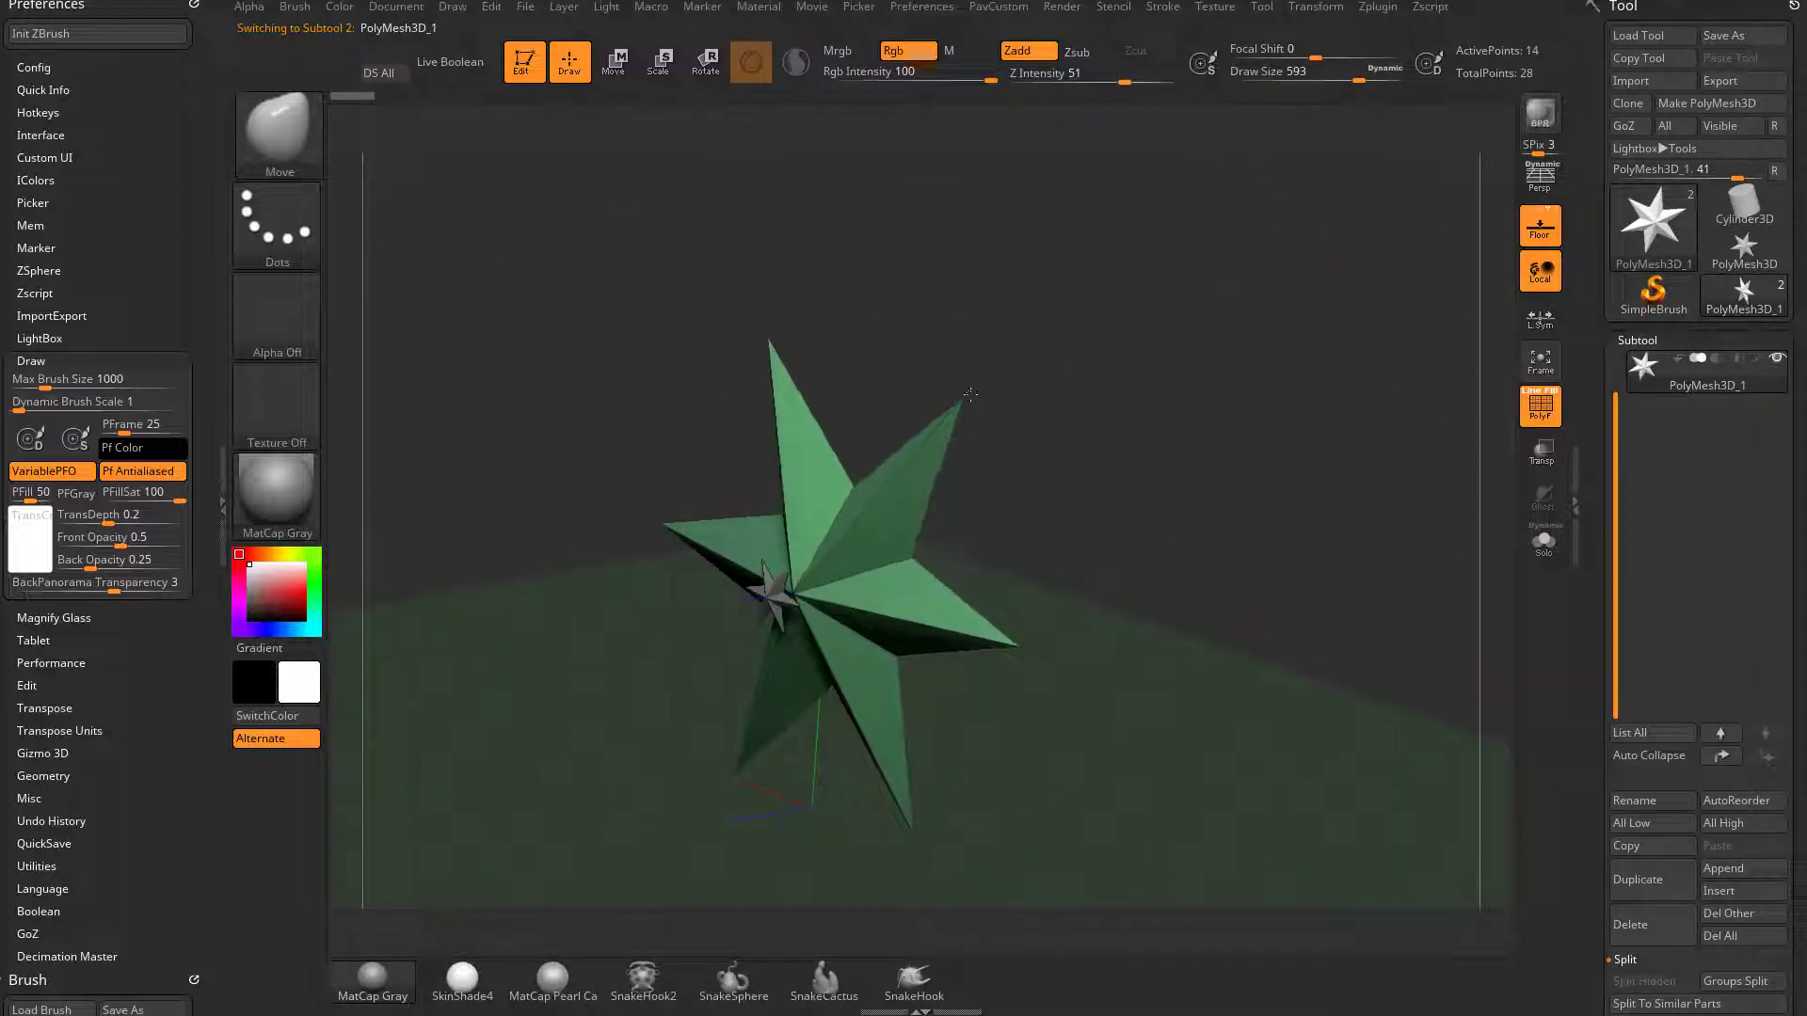